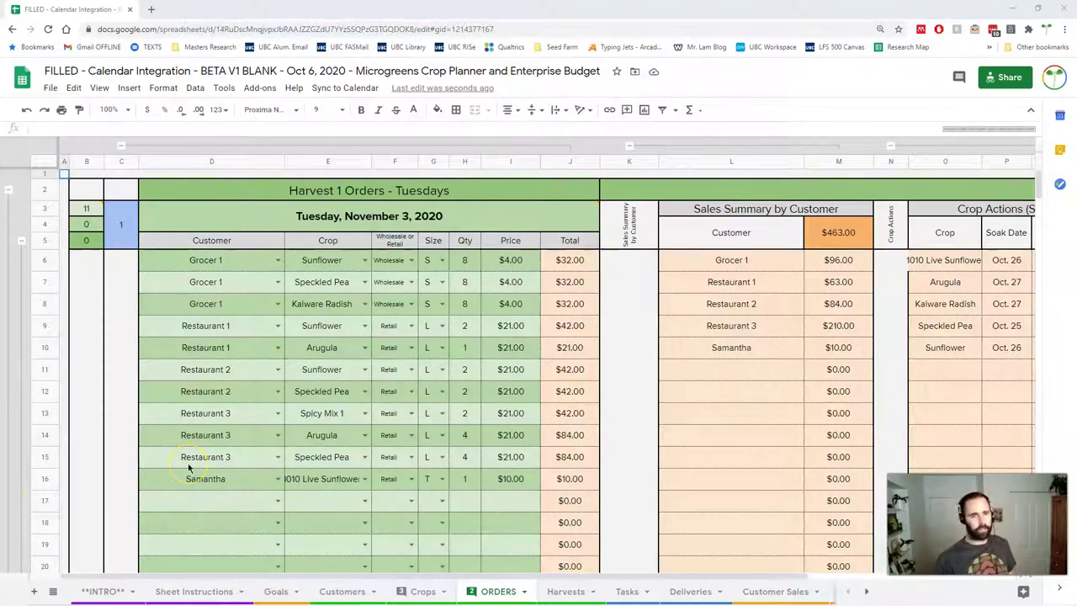
Collapse all the row groups on the ORDERS sheet and select the three harvest headings one after another
right_click(10, 326)
left_click(59, 406)
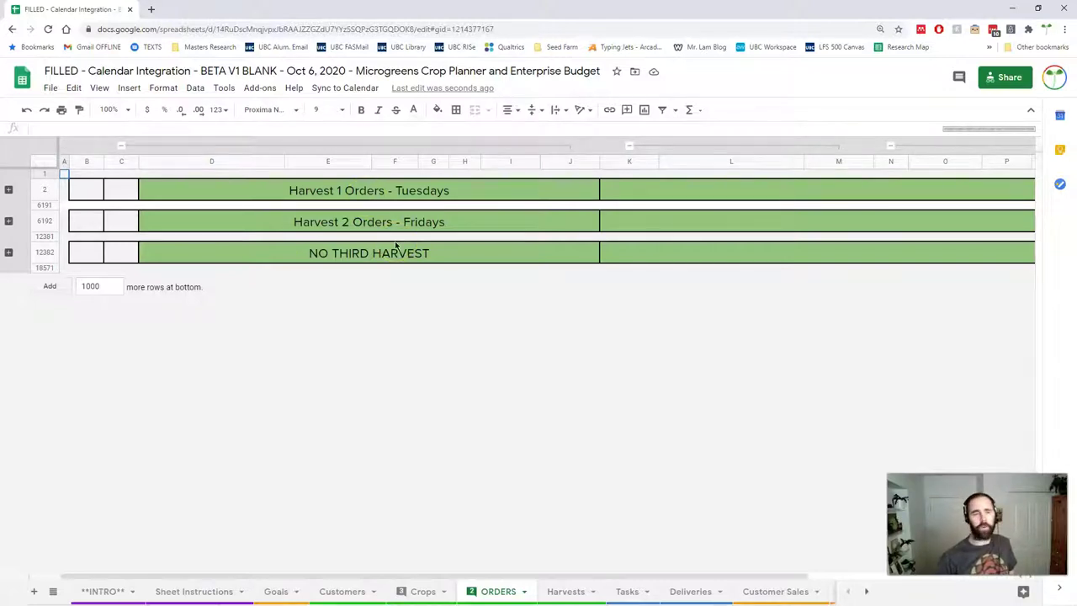
left_click(345, 195)
left_click(356, 225)
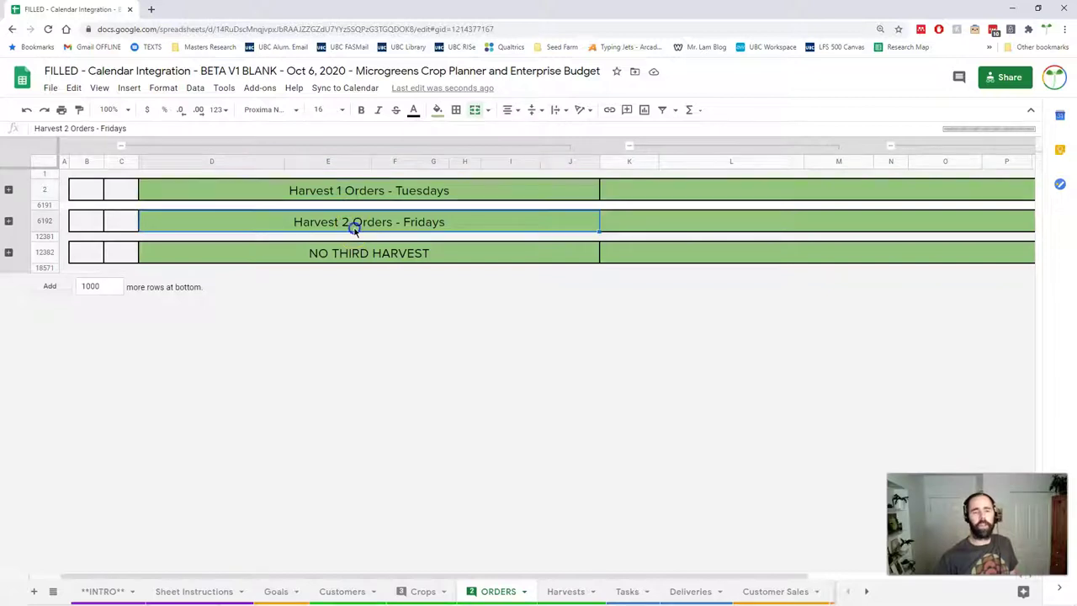
left_click(362, 251)
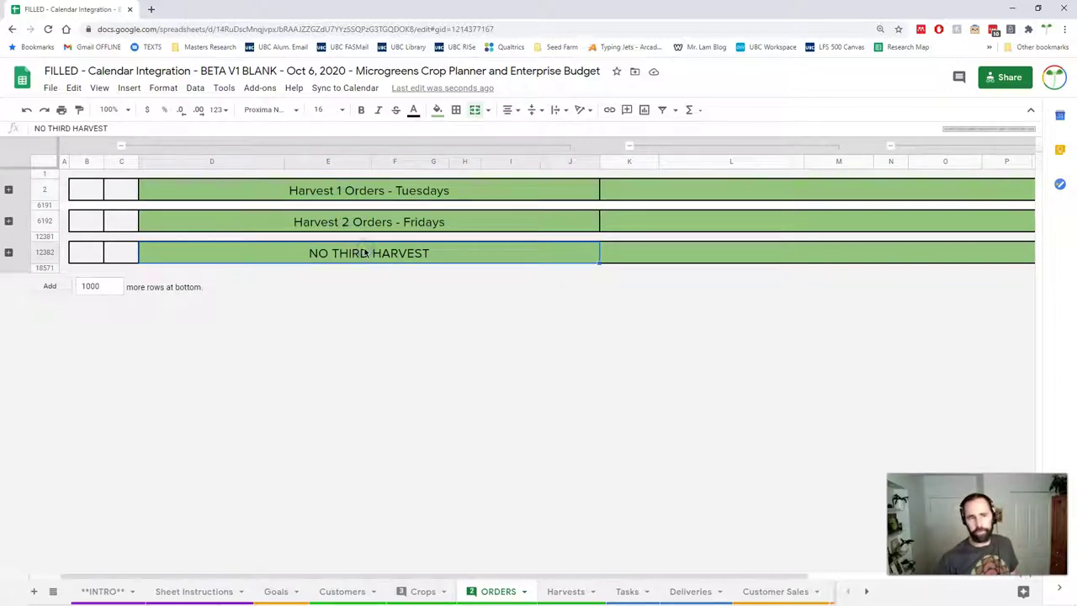
Expand the Harvest 1 Orders - Tuesdays group and look through its list of weekly harvest dates
left_click(9, 190)
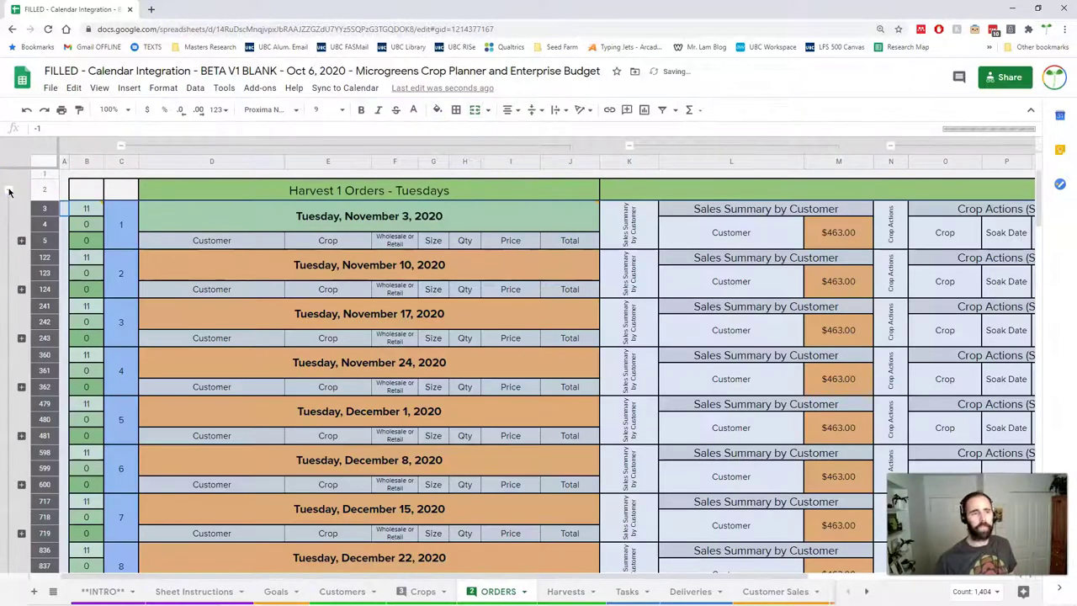
mouse_move(349, 215)
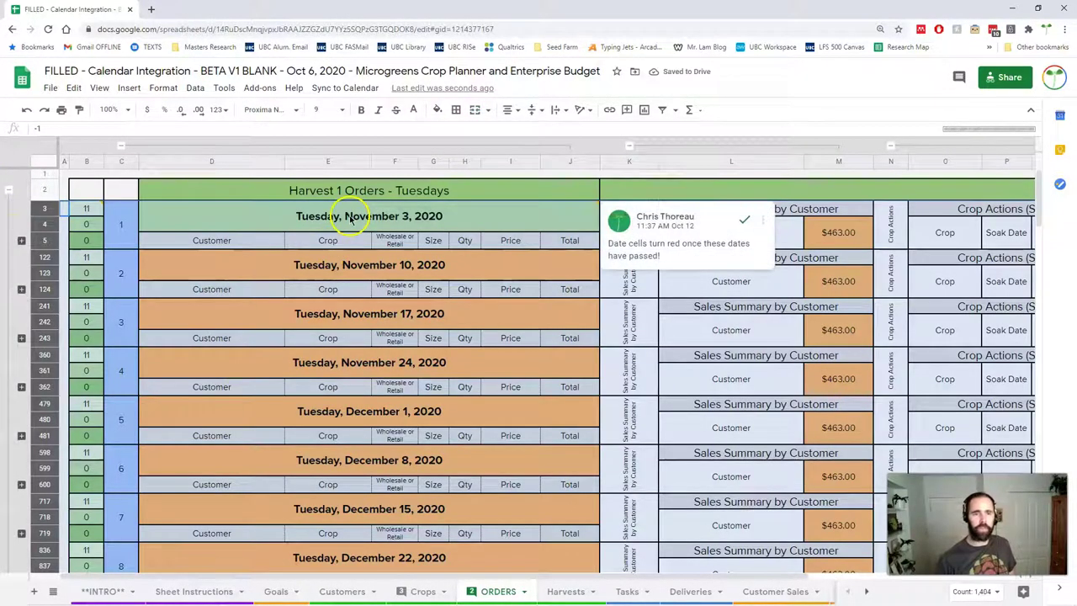
scroll(378, 375, "down", 3)
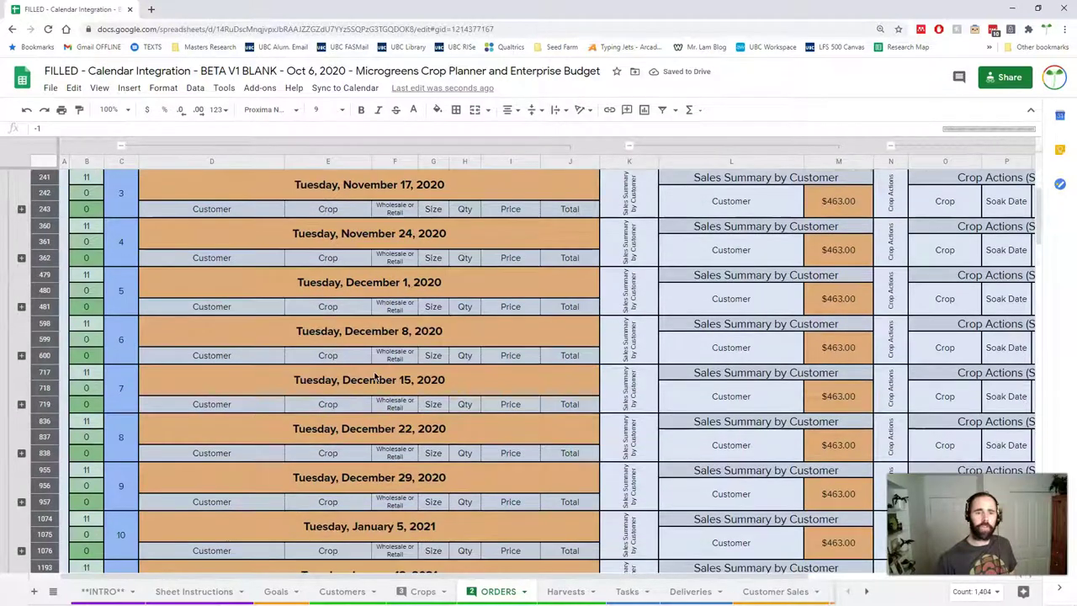
scroll(376, 378, "down", 3)
scroll(376, 379, "up", 10)
mouse_move(429, 220)
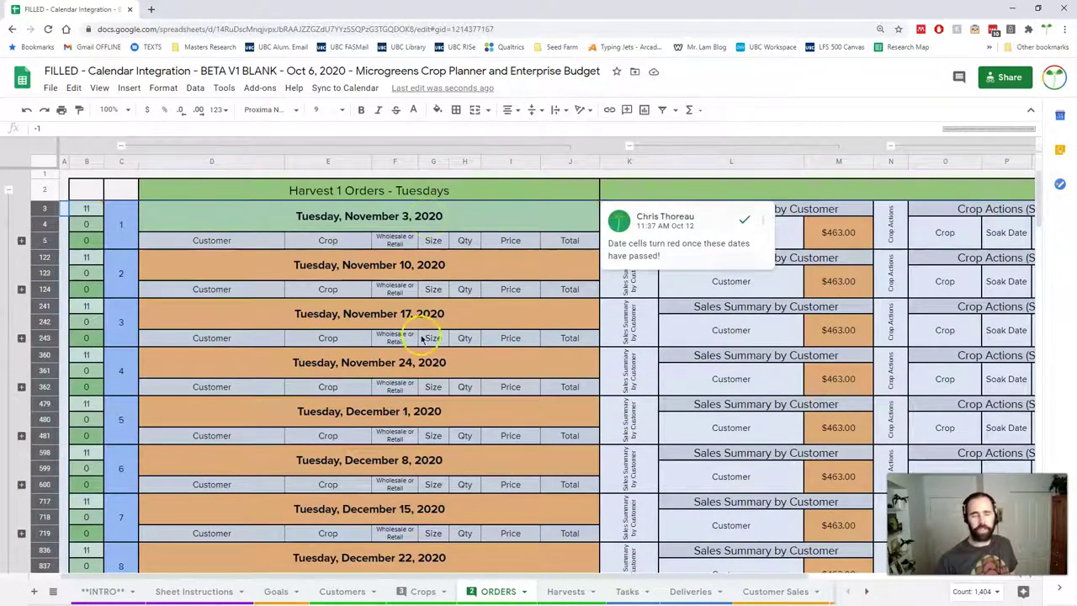
scroll(425, 362, "down", 10)
scroll(425, 379, "up", 10)
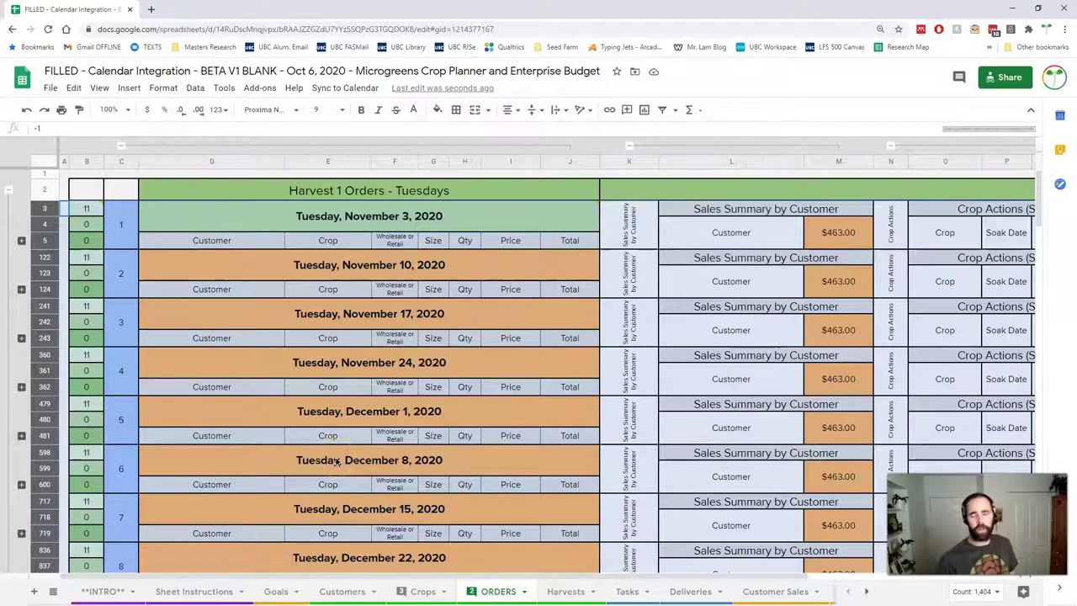
scroll(336, 375, "down", 7)
scroll(337, 376, "down", 2)
scroll(337, 375, "up", 2)
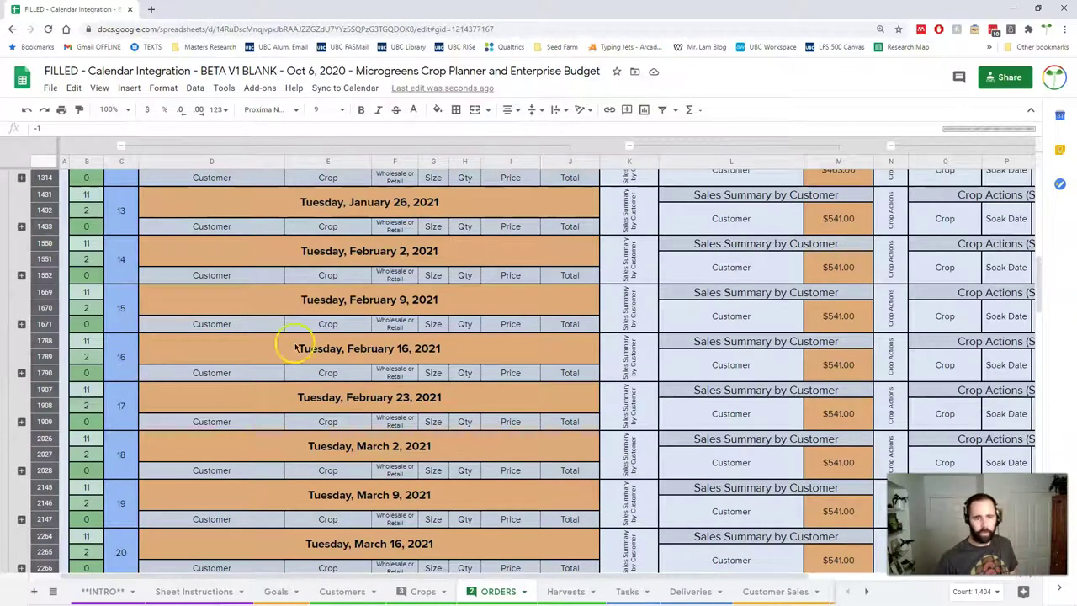
scroll(317, 352, "up", 7)
Check the week number and order count cells of the Tuesday, November 3, 2020 harvest and expand its order list
left_click(192, 225)
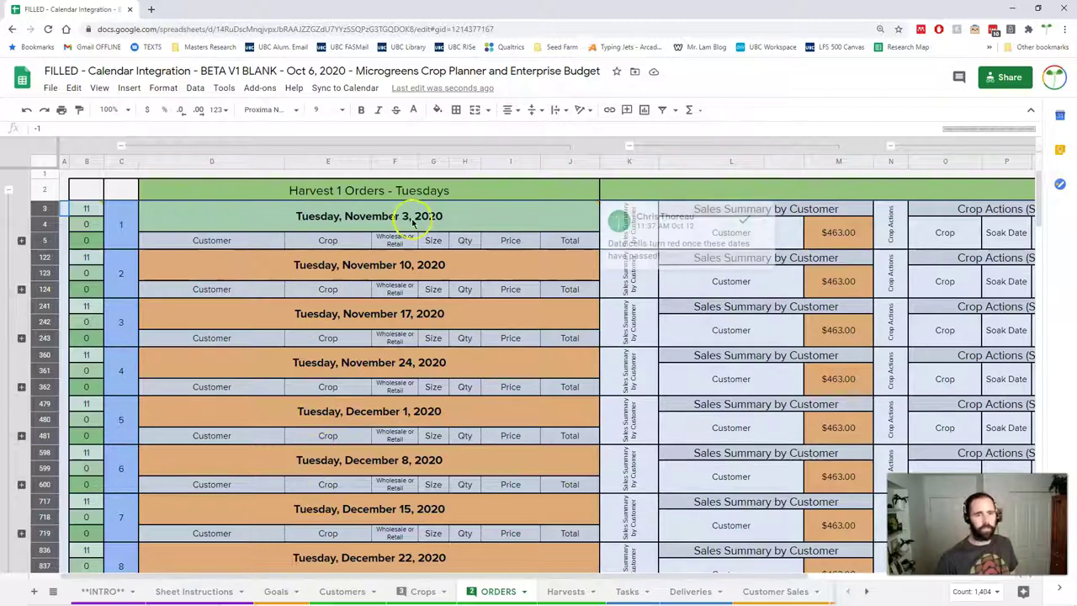
left_click(120, 221)
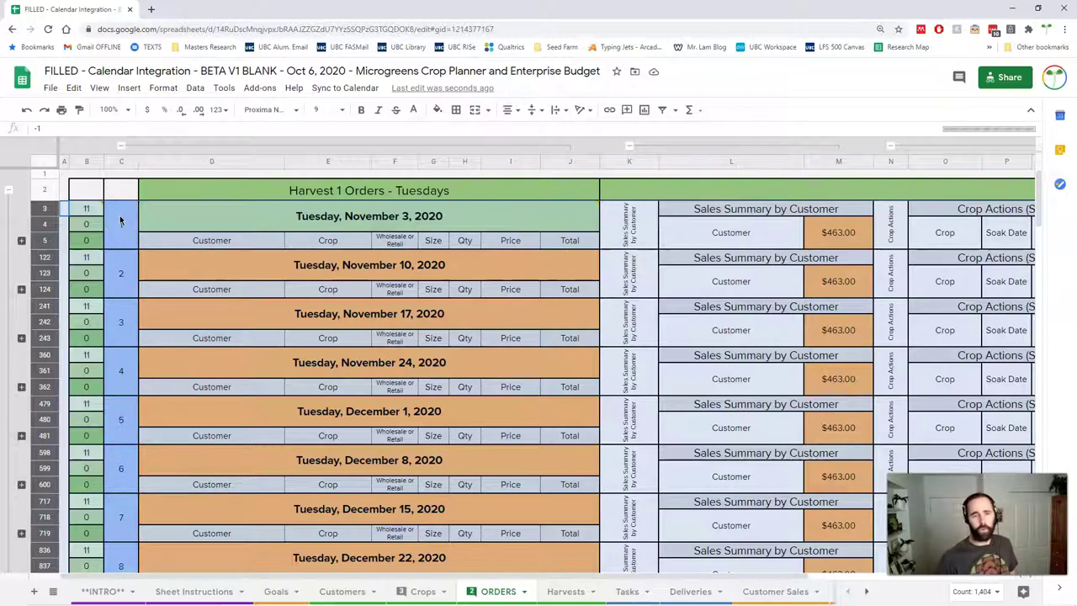
left_click(97, 218)
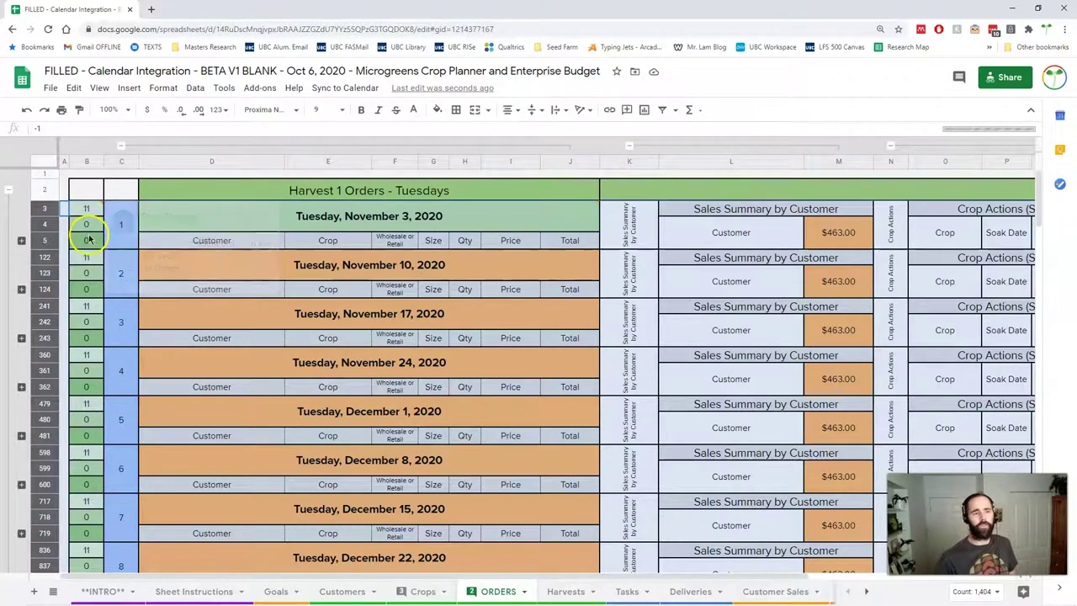
left_click(125, 223)
left_click(21, 241)
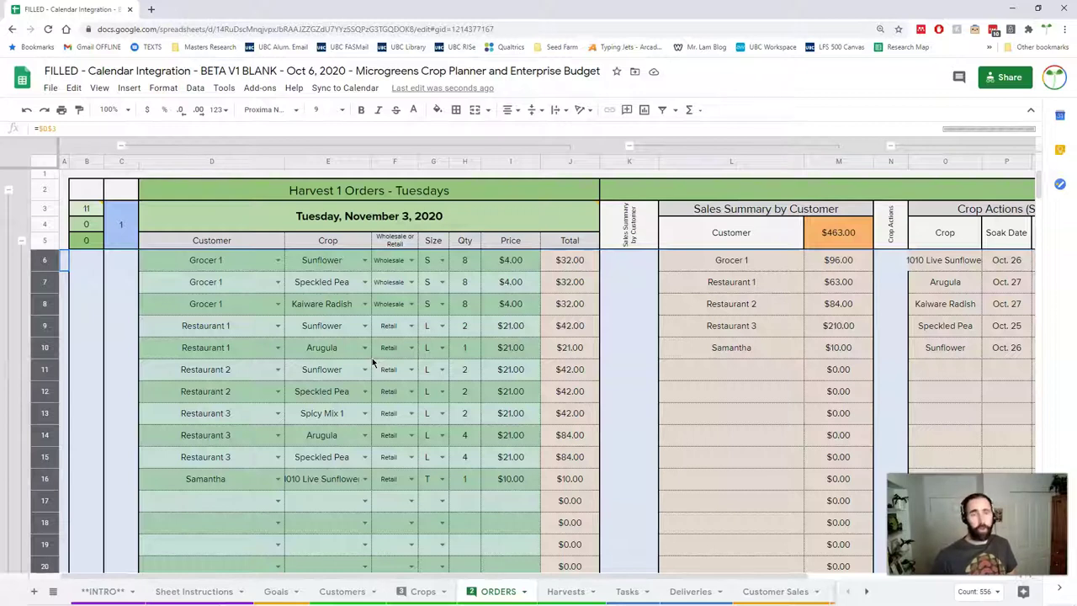
Review the customer, crop, wholesale or retail, and size choices for Grocer 1's Sunflower order in row 6
left_click(277, 264)
left_click(277, 262)
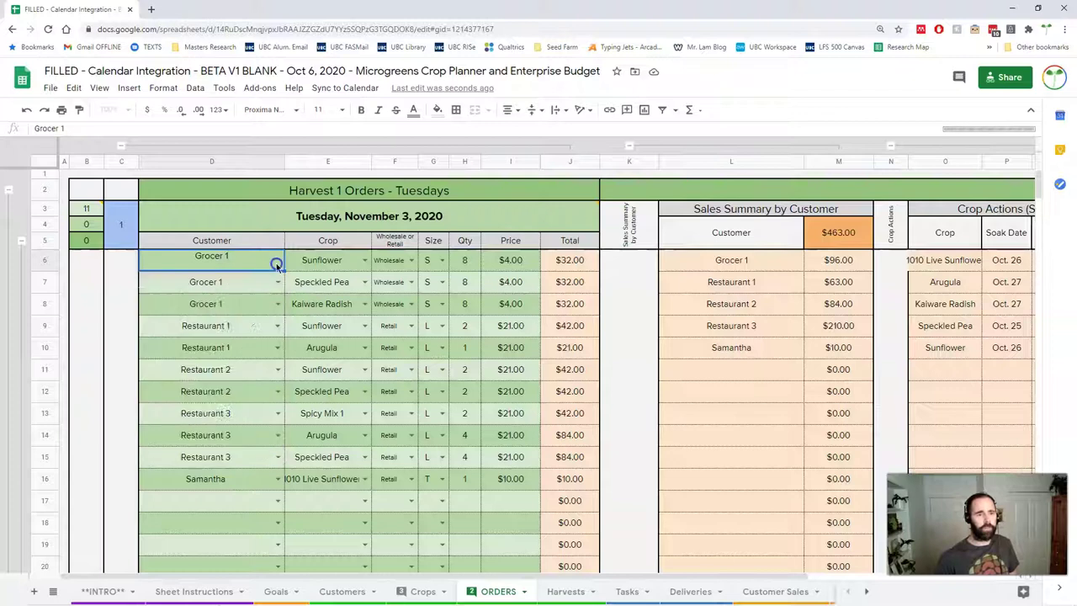
left_click(364, 260)
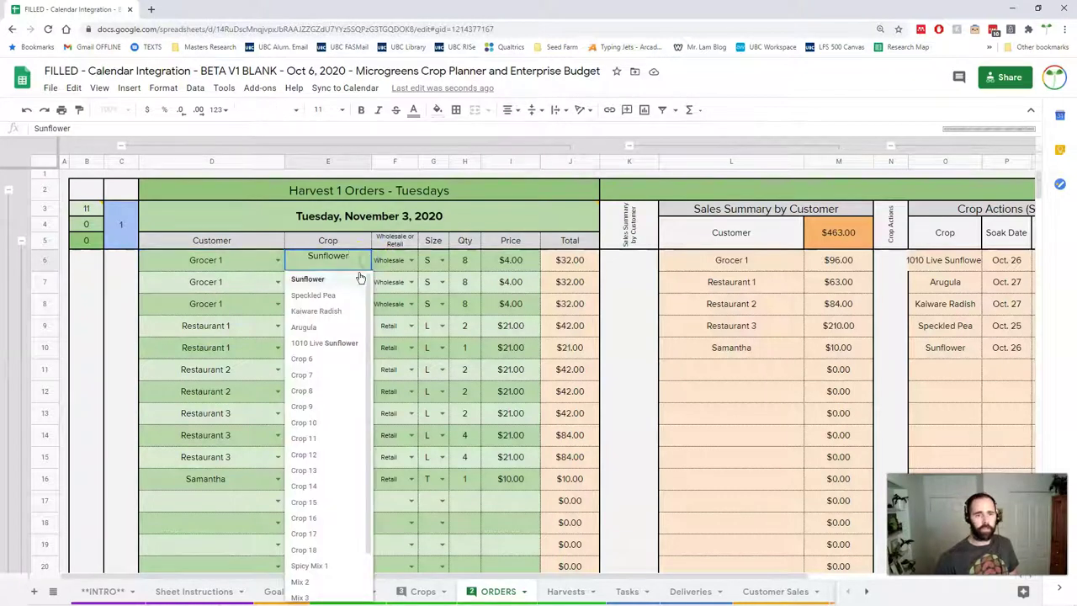
left_click(355, 280)
left_click(412, 260)
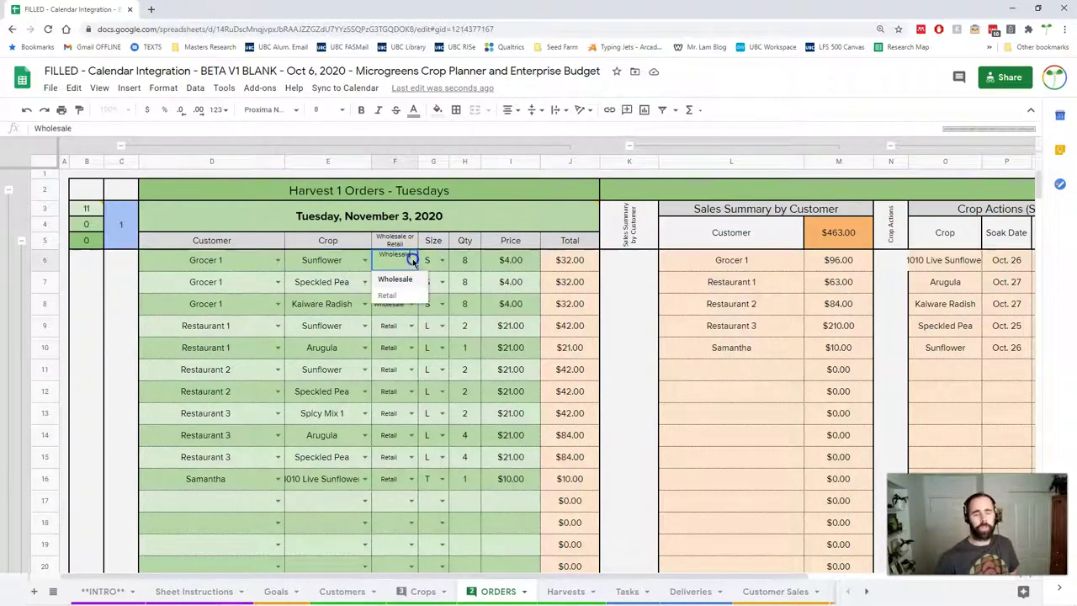
left_click(412, 260)
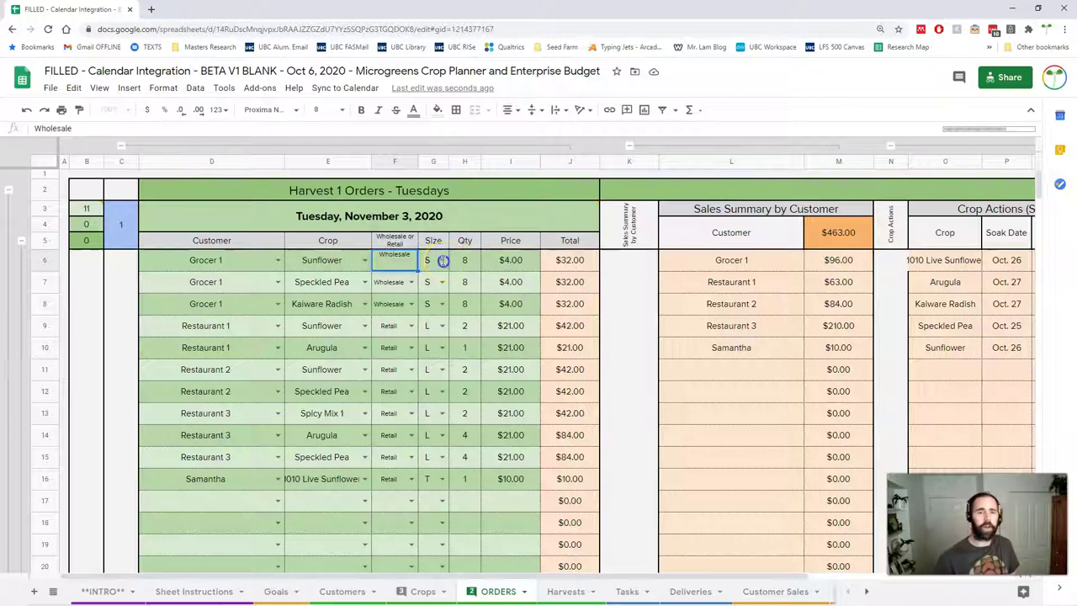
left_click(442, 260)
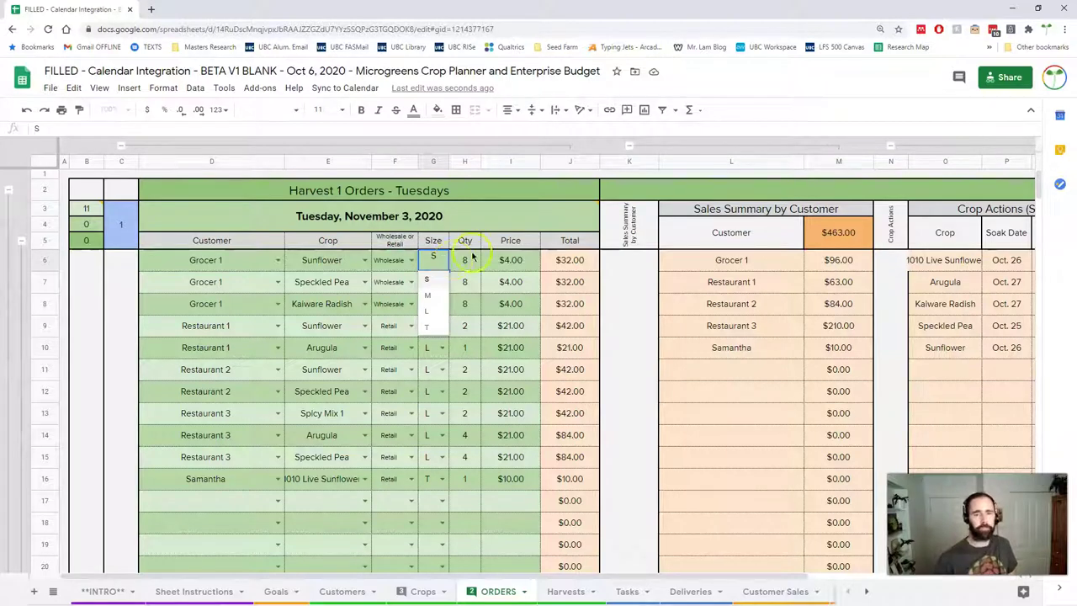
Inspect the quantity, price and total cells of Grocer 1's Sunflower order
left_click(471, 255)
left_click(495, 262)
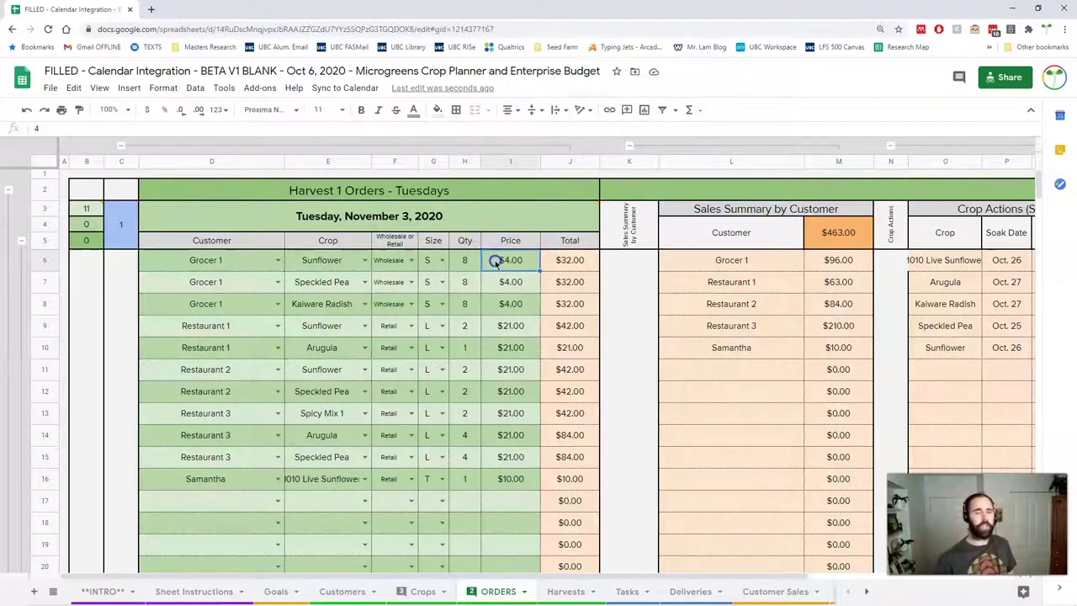
left_click(503, 263)
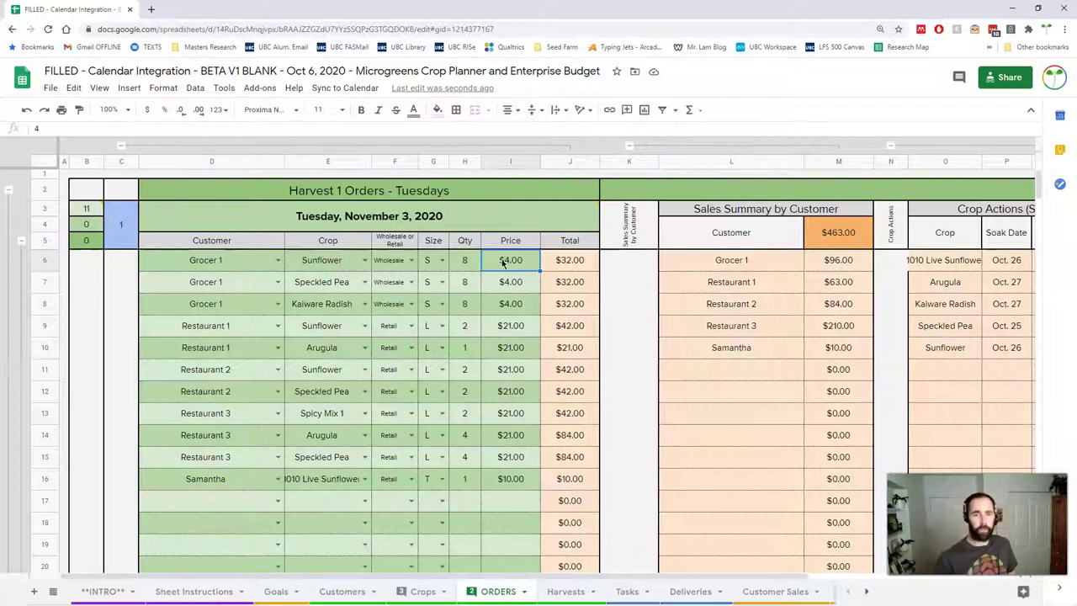
left_click(567, 257)
left_click(512, 263)
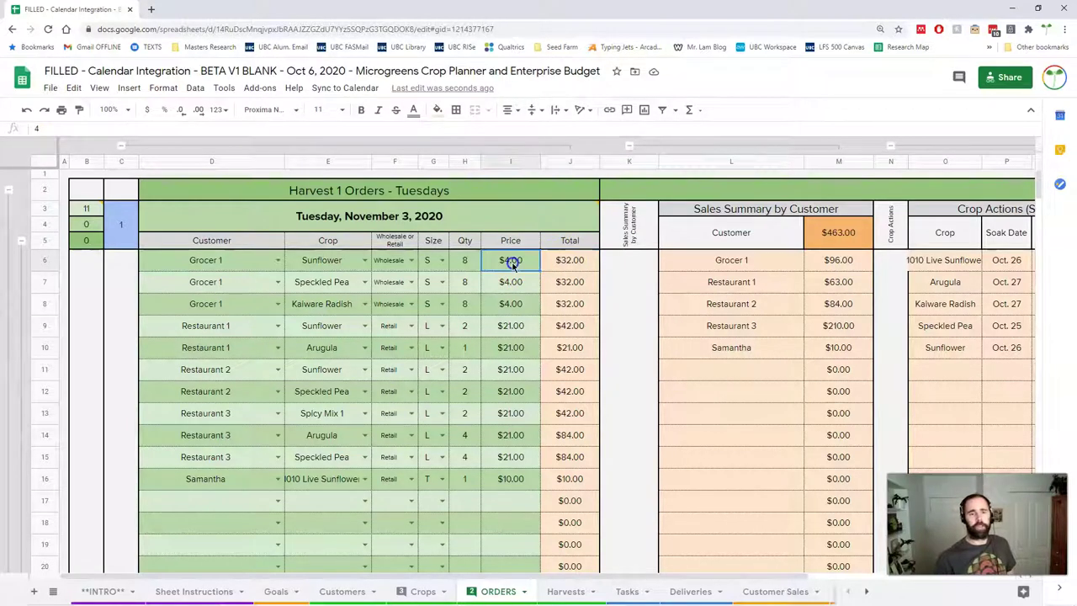
Set the quantity of Grocer 1's Sunflower order to 6
left_click(464, 262)
left_click(318, 262)
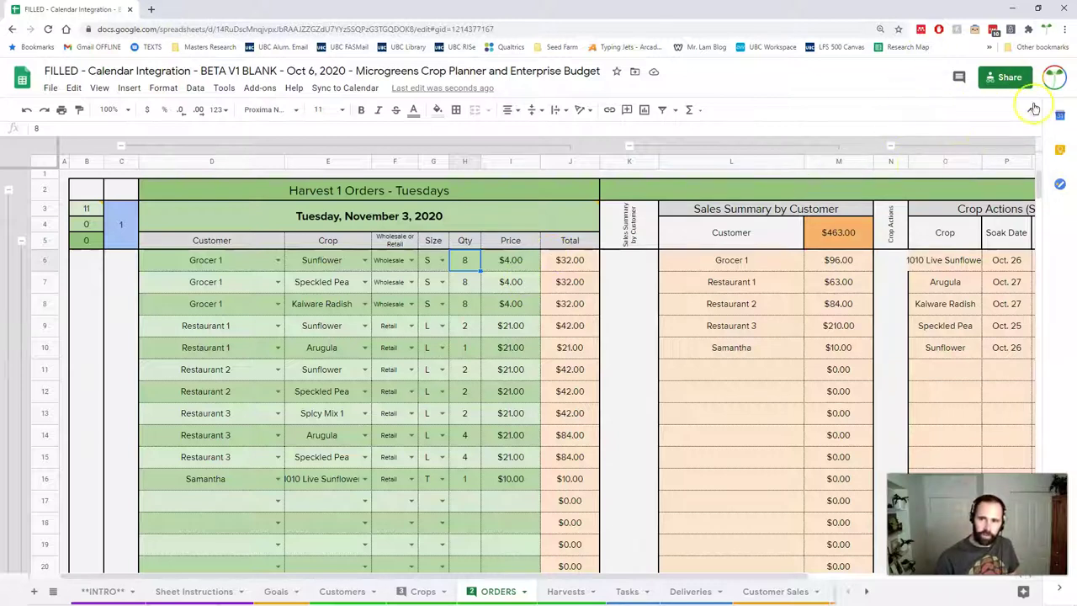
type("6")
key("Return")
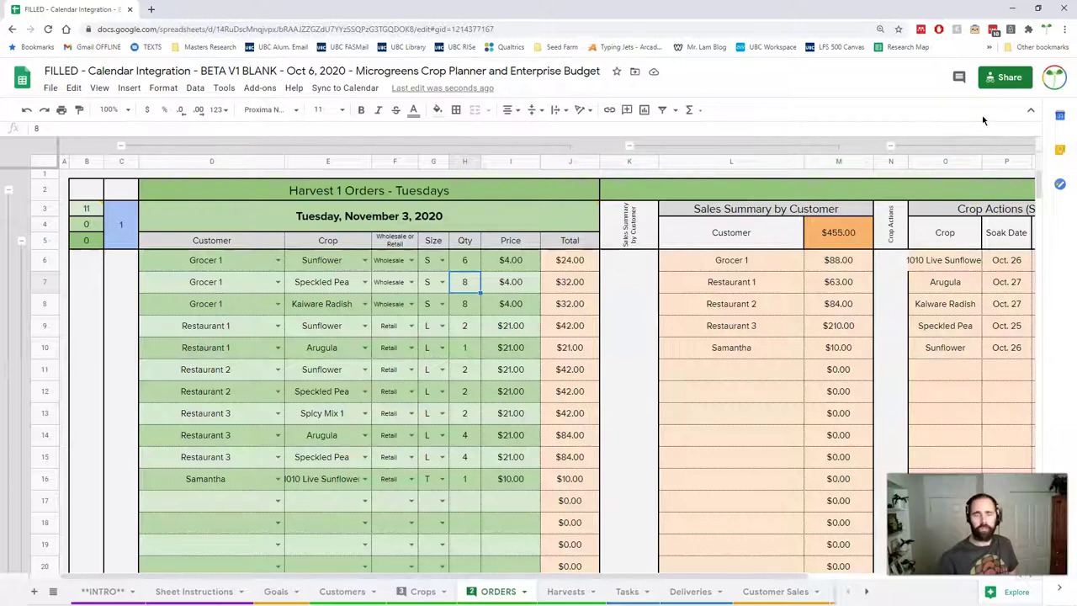
Restore the quantity of Grocer 1's Sunflower order to 8
left_click(471, 261)
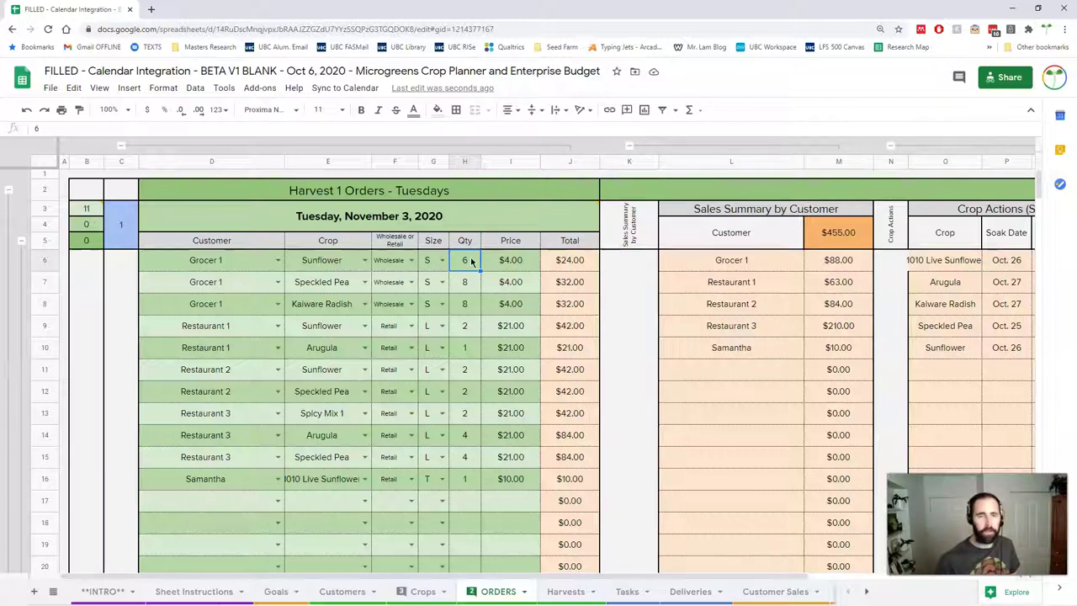
type("8")
key("Return")
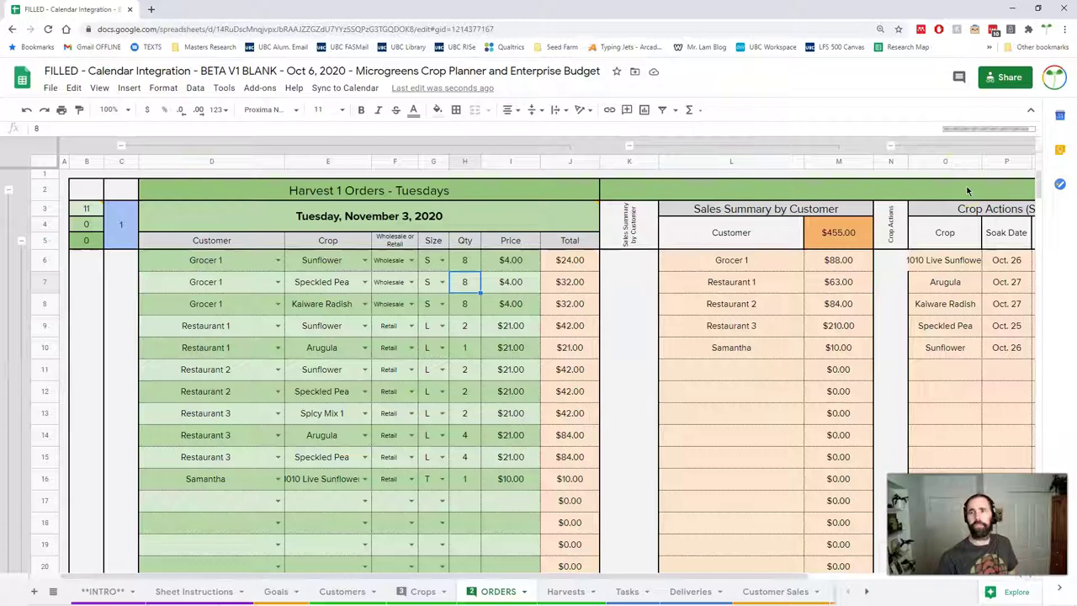
Examine the November 3 crop actions, including the first seed lot cell and the soak dates for 1010 Live Sunflower and Speckled Pea
mouse_move(412, 229)
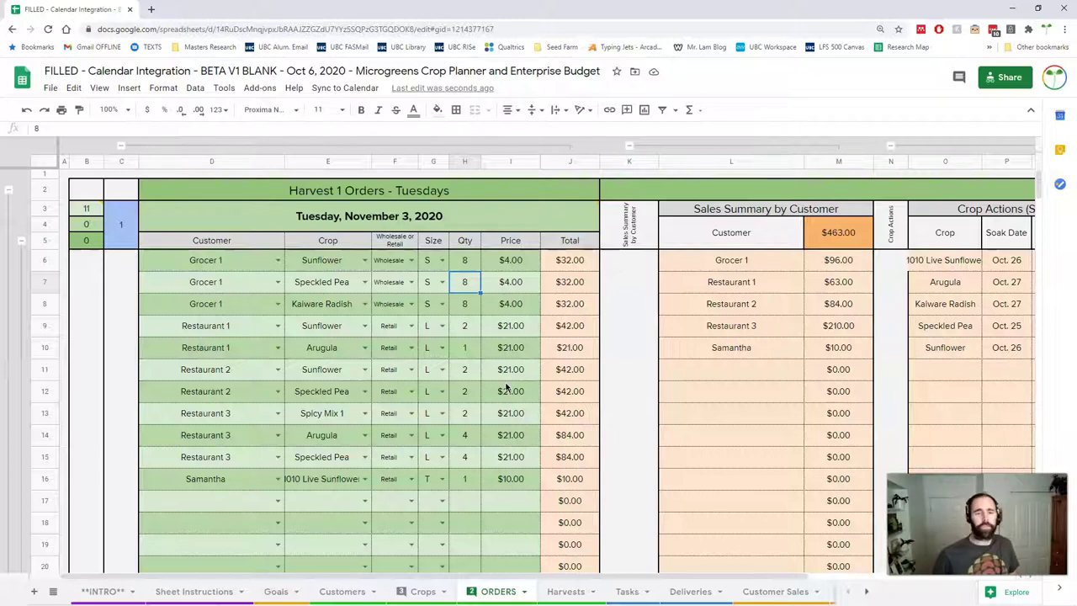
left_click(461, 266)
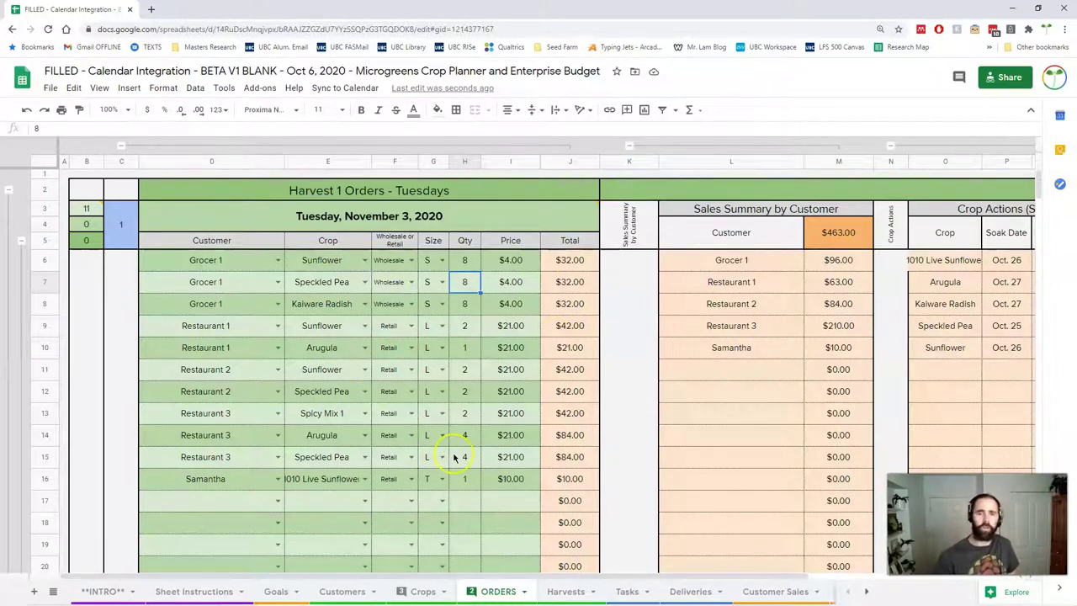
scroll(452, 457, "right", 5)
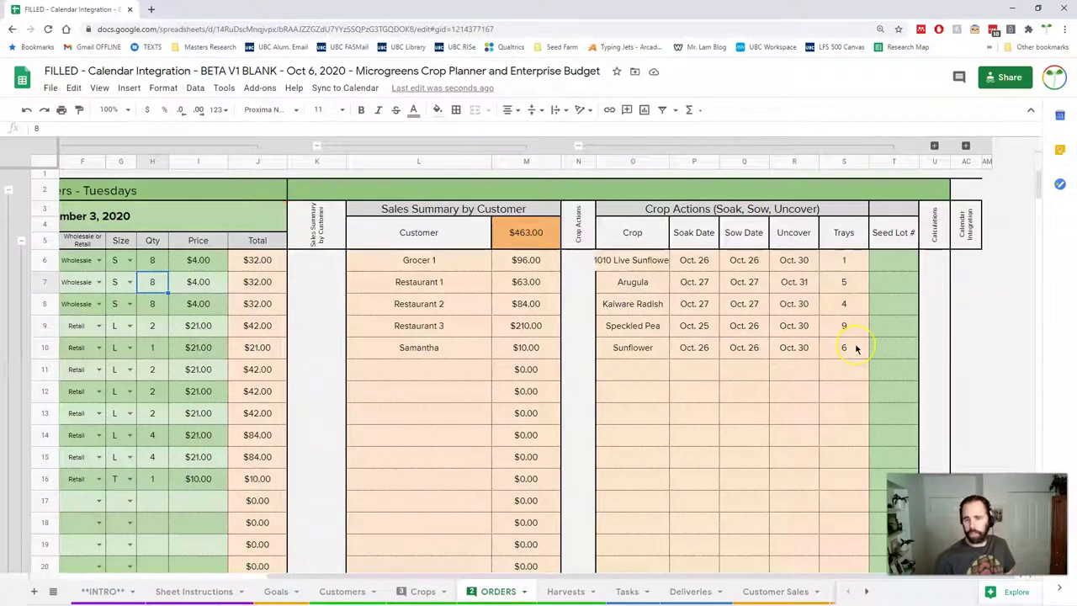
left_click(894, 266)
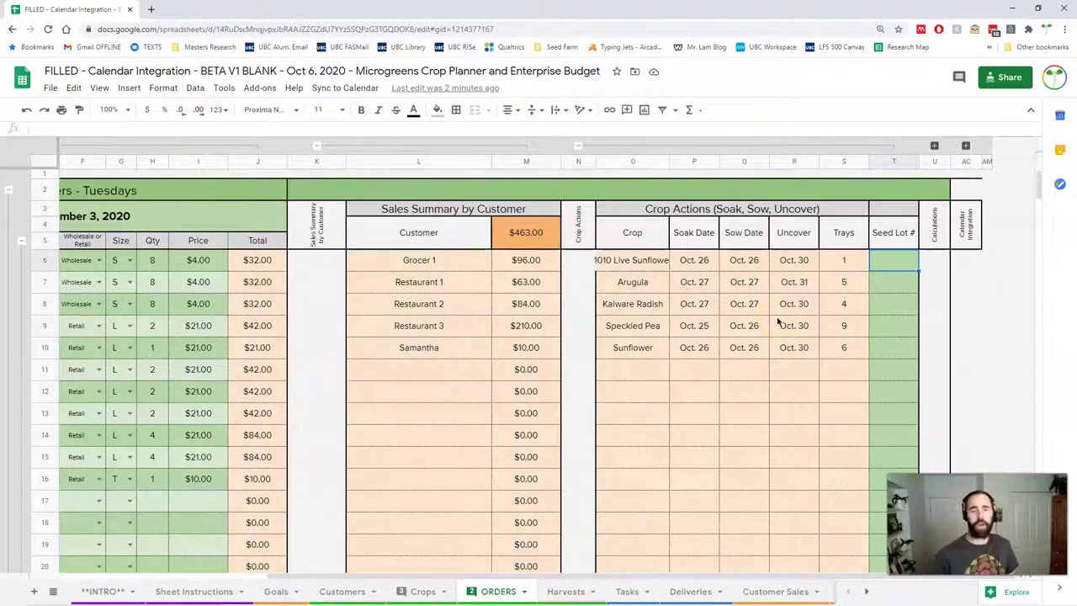
scroll(778, 322, "left", 2)
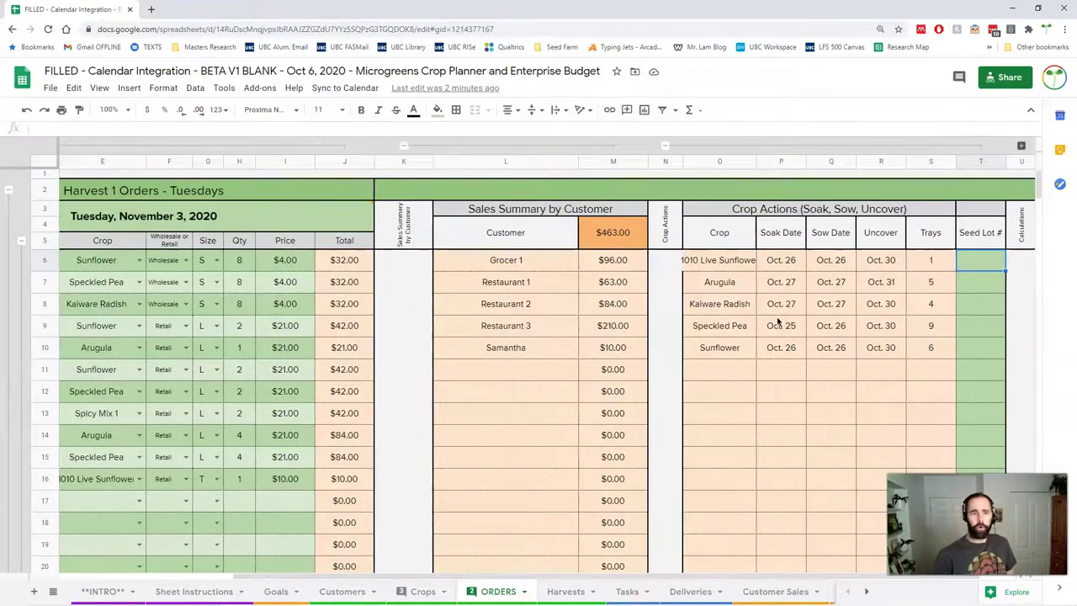
left_click(232, 216)
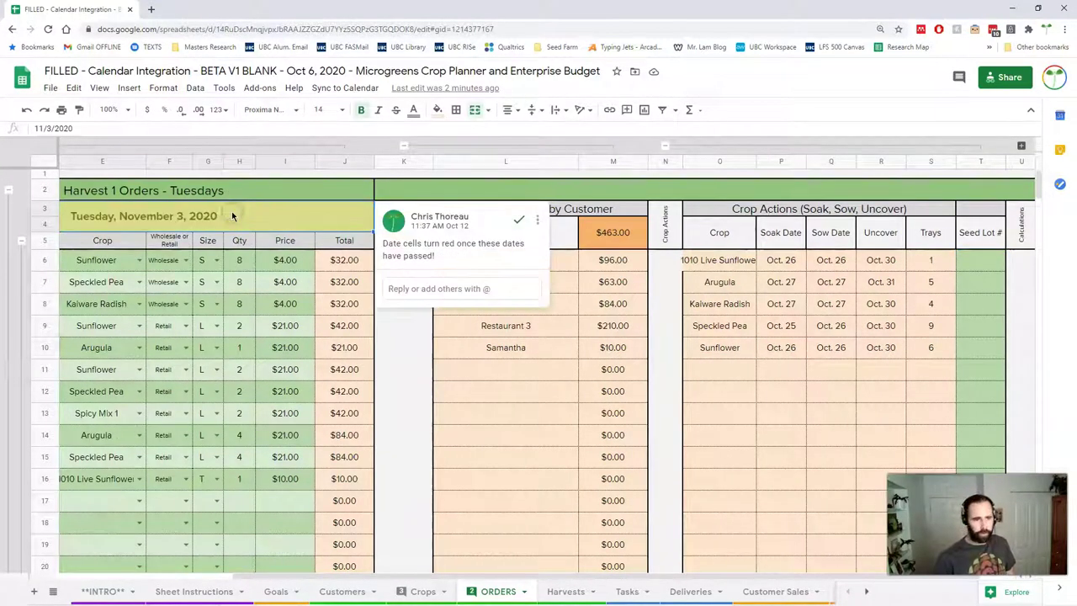
left_click(768, 266)
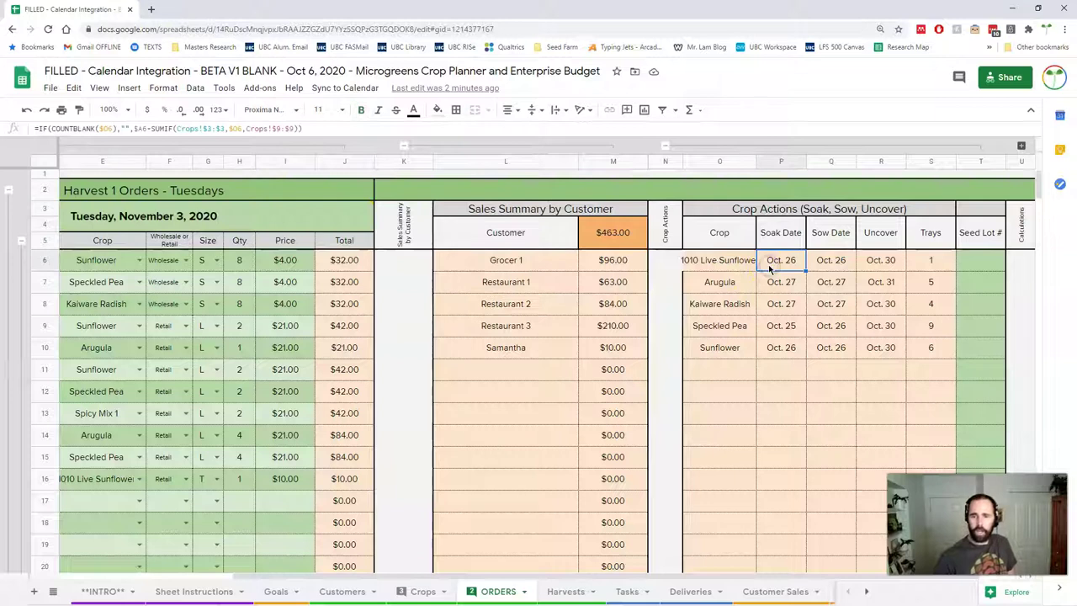
left_click(779, 325)
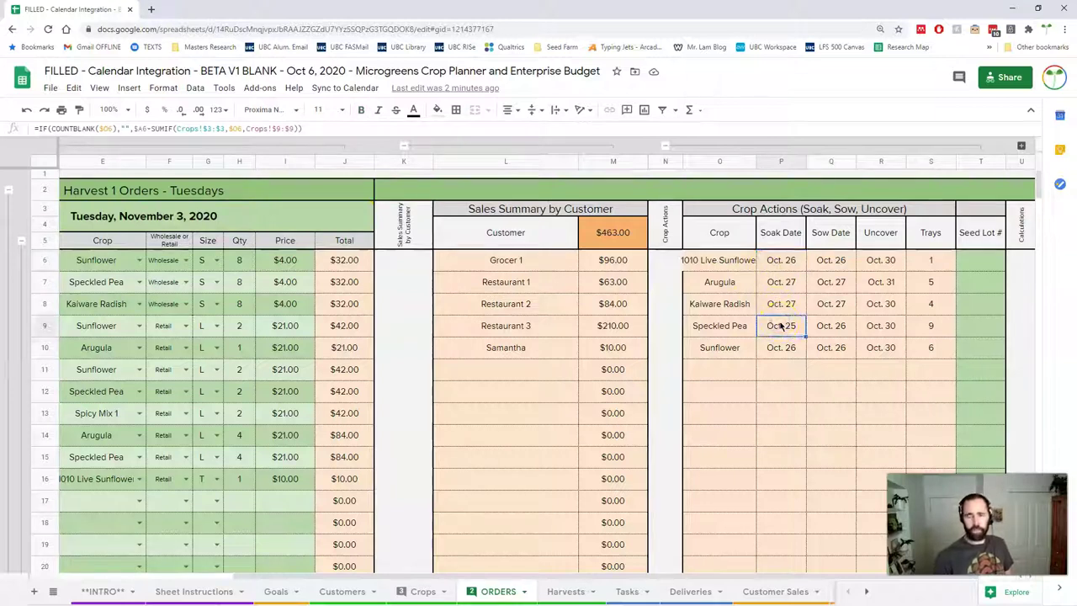
left_click(791, 326)
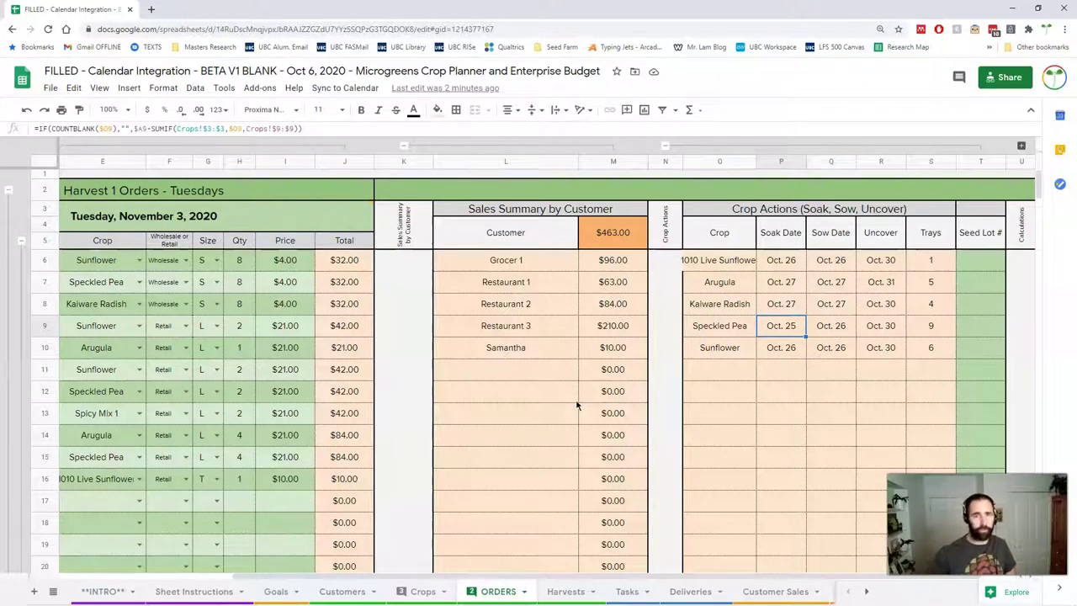
scroll(577, 405, "left", 3)
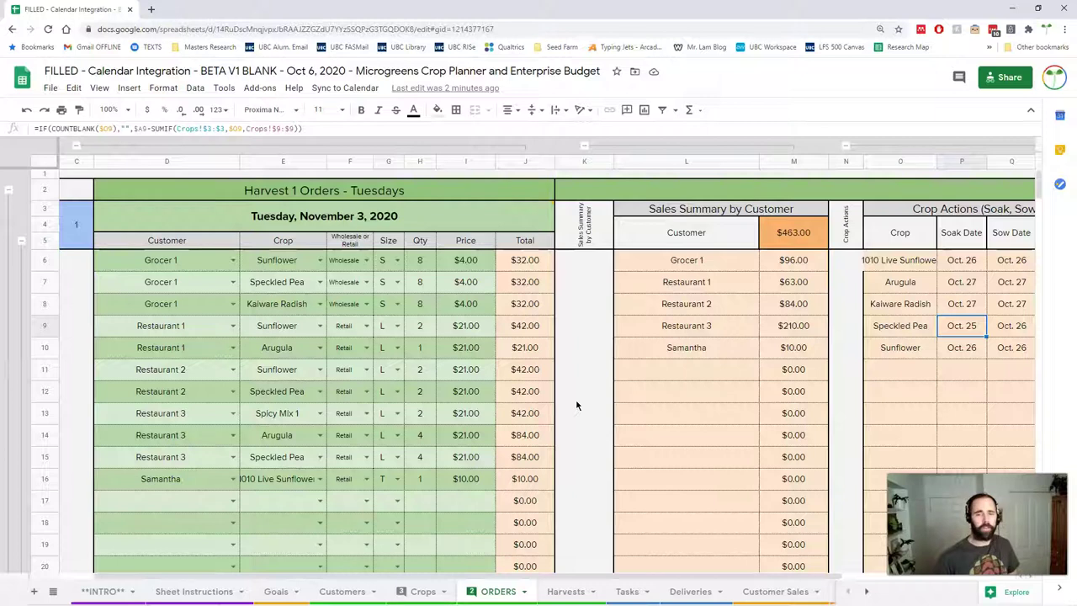
Collapse the Harvest 1 orders, Sales Summary by Customer and Crop Actions column groups
scroll(577, 405, "right", 3)
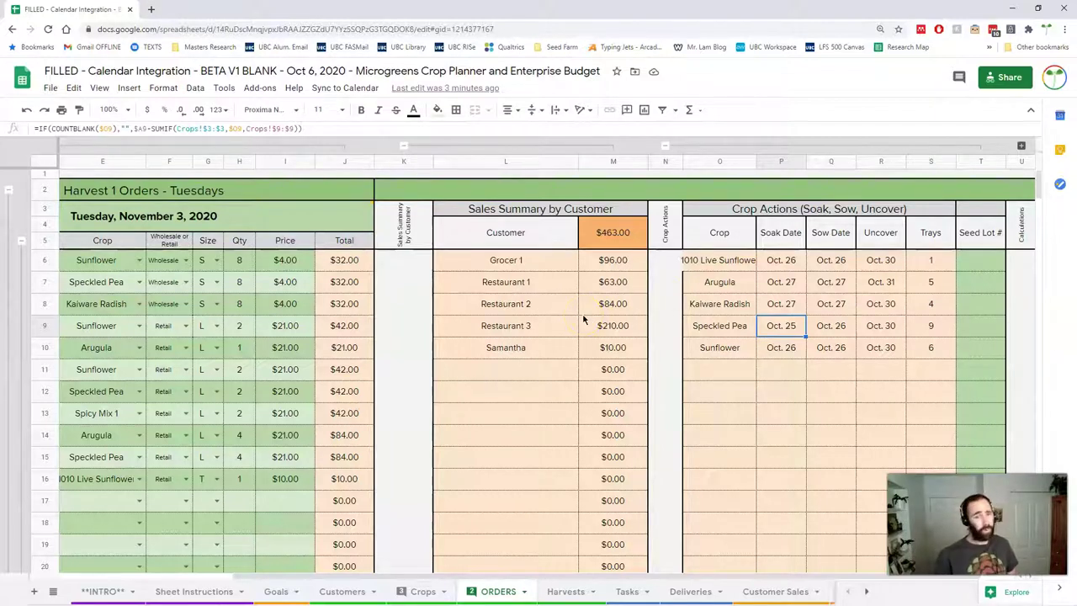
scroll(583, 320, "left", 3)
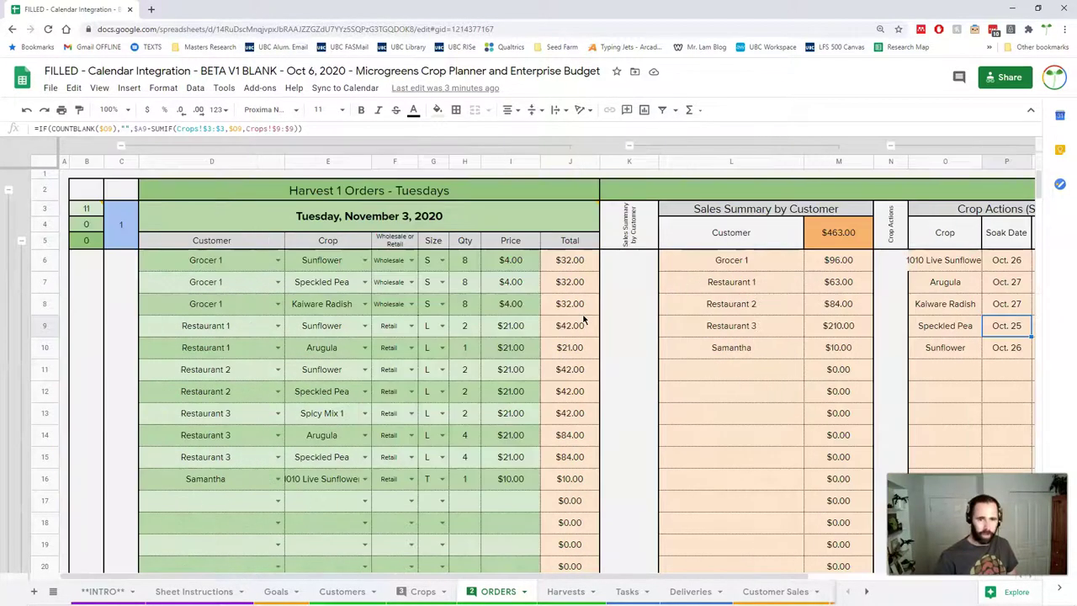
left_click(524, 146)
left_click(295, 149)
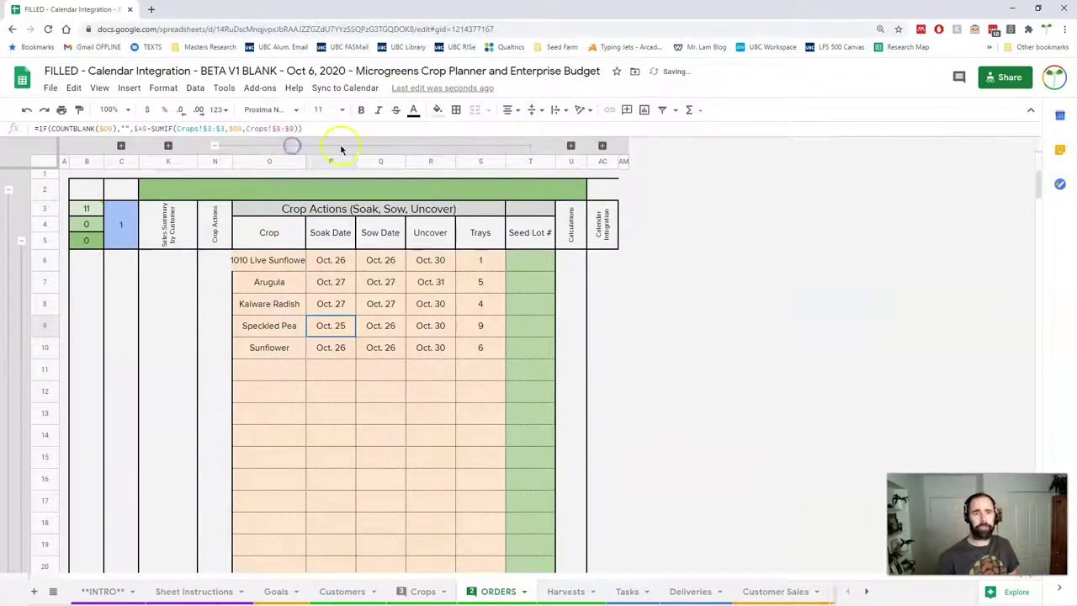
left_click(364, 146)
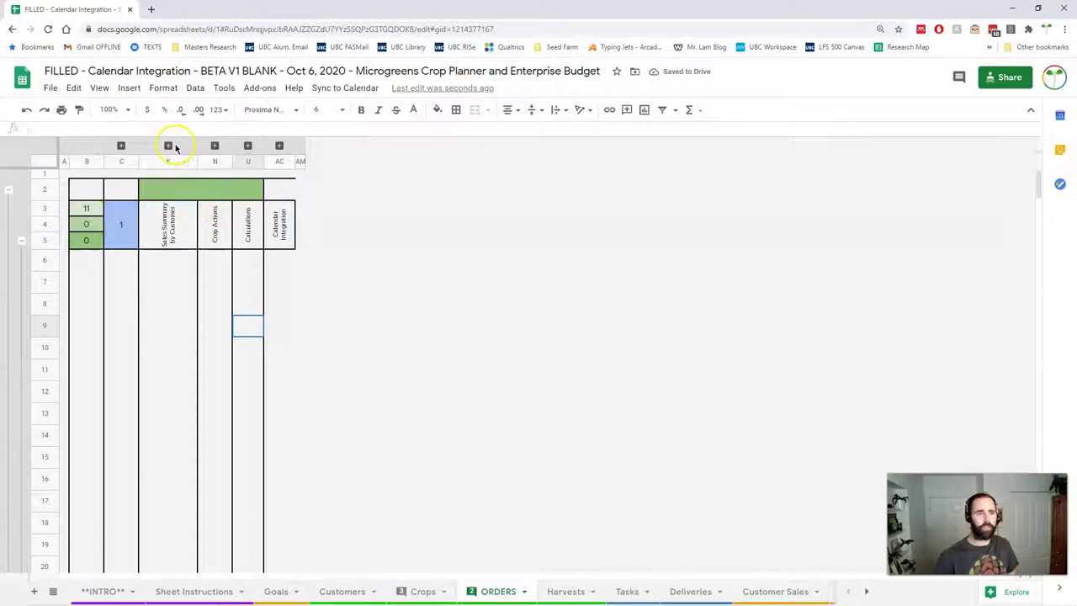
Expand the Harvest 1 orders and Crop Actions column groups and select the first Seed Lot # cell
left_click(121, 146)
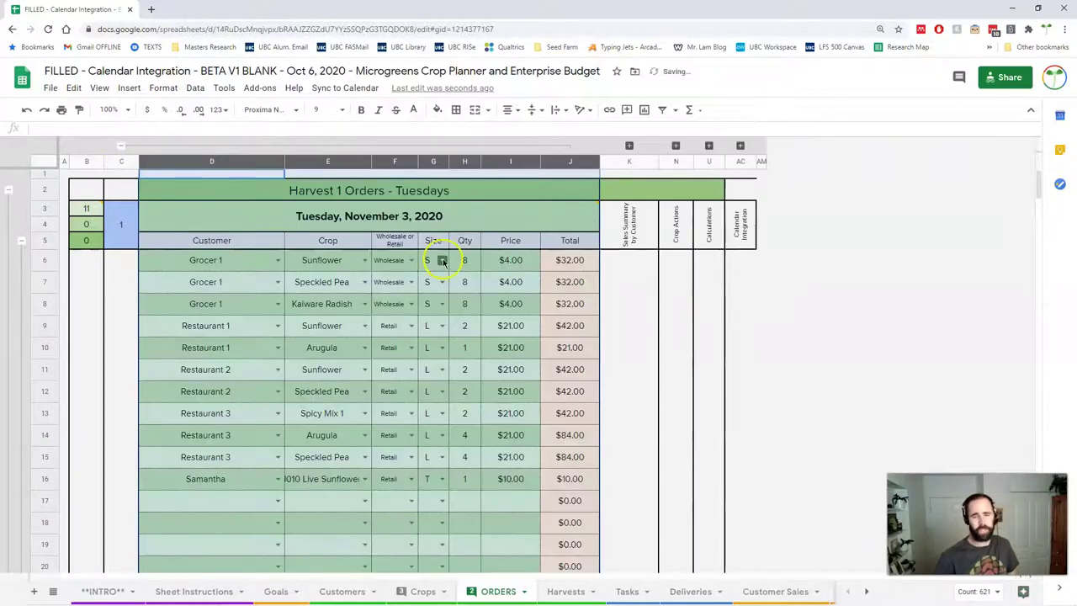
left_click(696, 332)
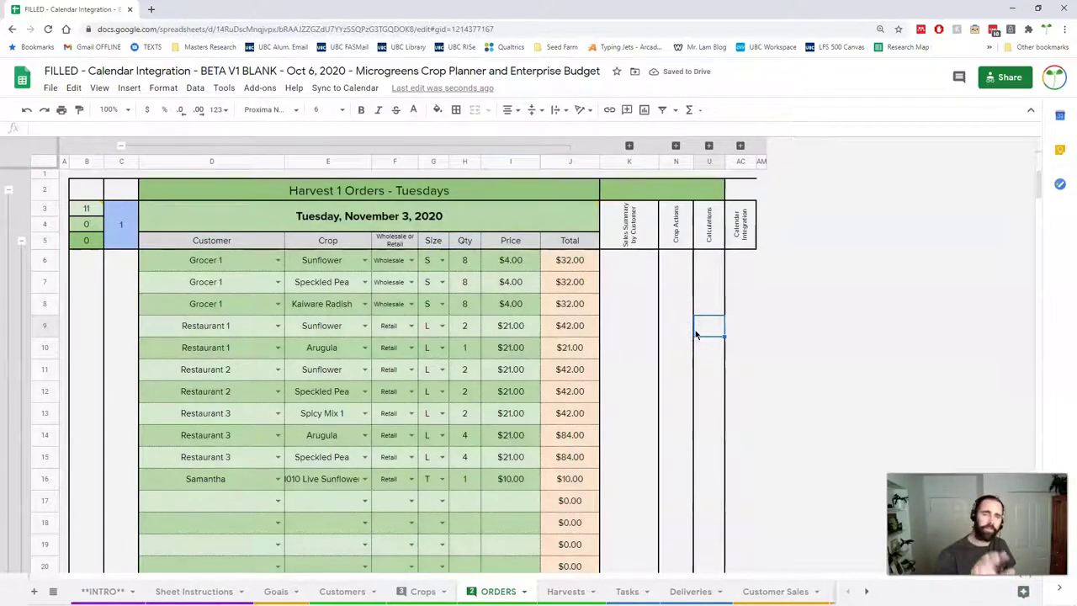
left_click(676, 145)
left_click(973, 264)
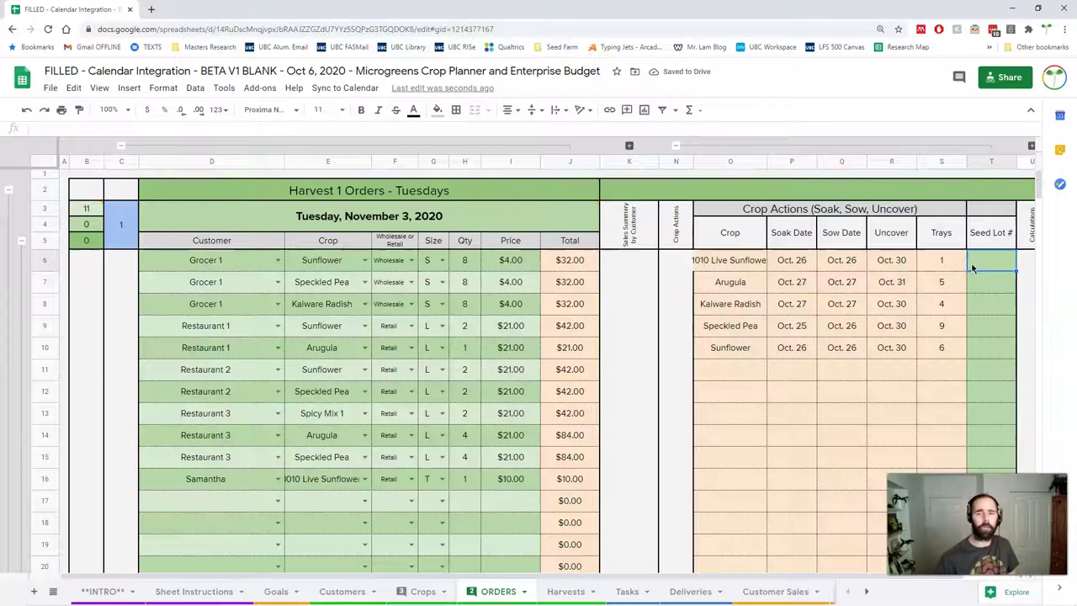
left_click(706, 320)
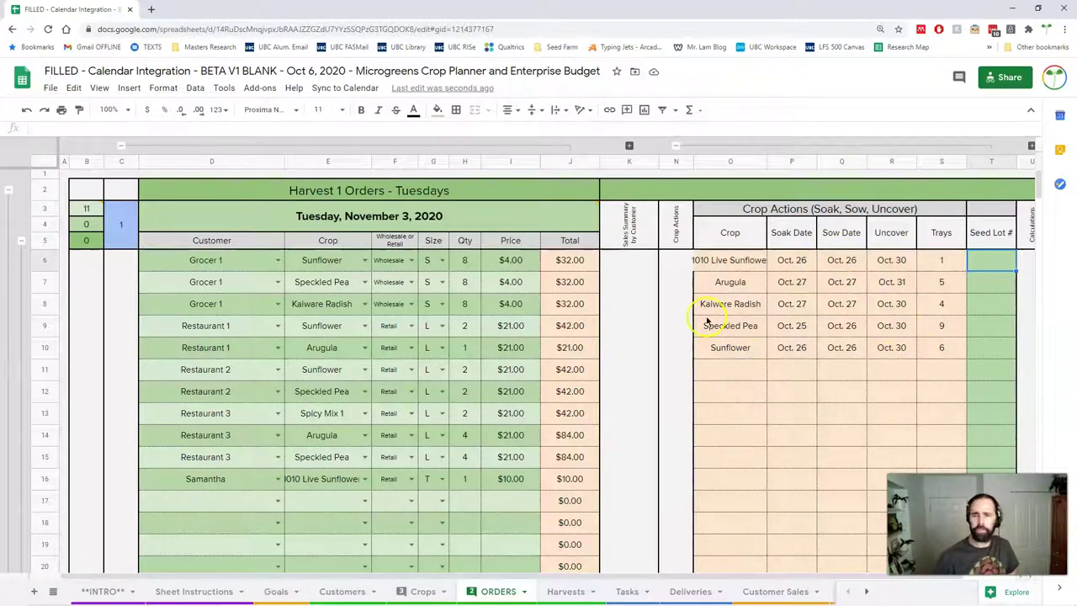
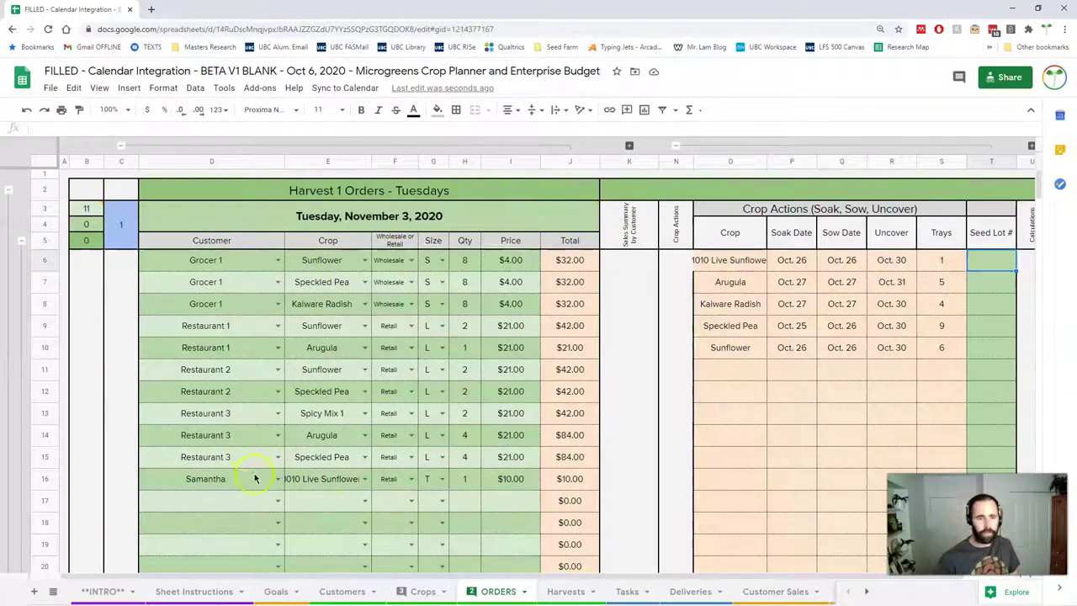
Examine the order-count cells' comment and the Future Orders and Markets rows at the end of the November 3 block
mouse_move(84, 212)
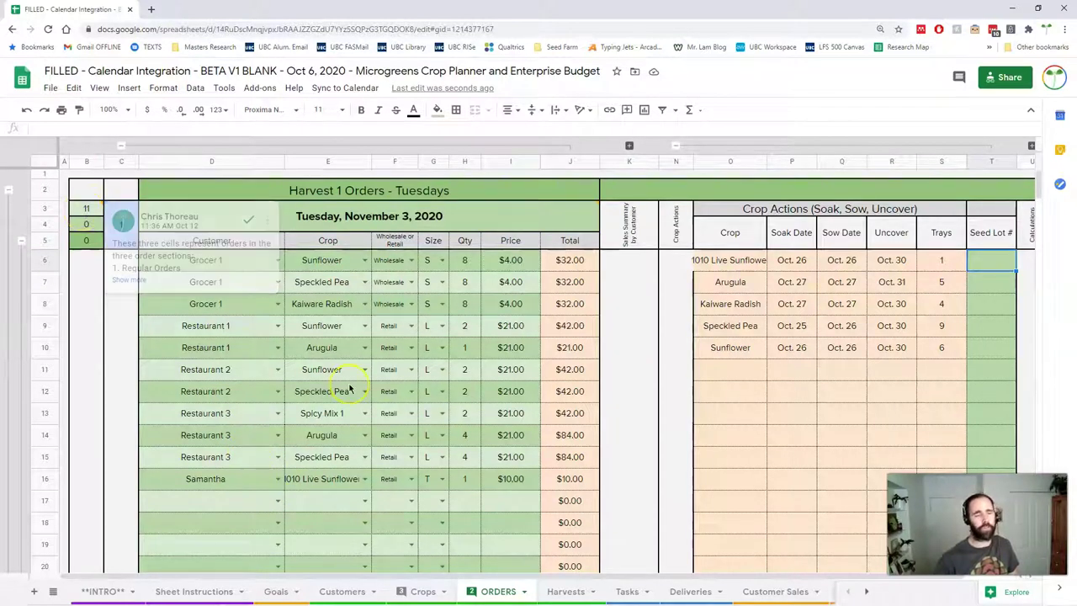
scroll(390, 408, "down", 13)
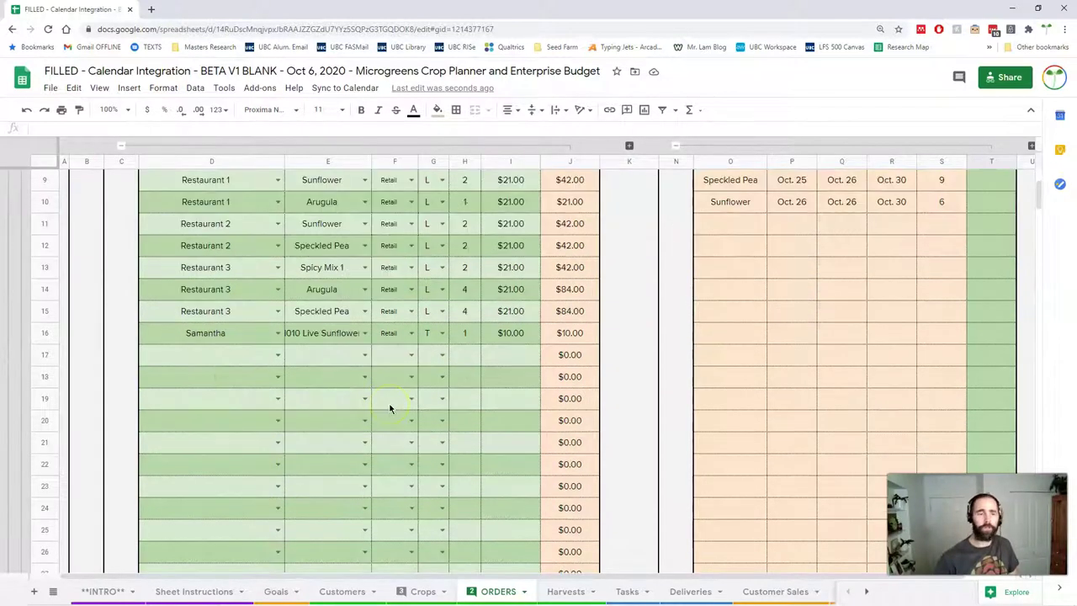
scroll(390, 408, "down", 10)
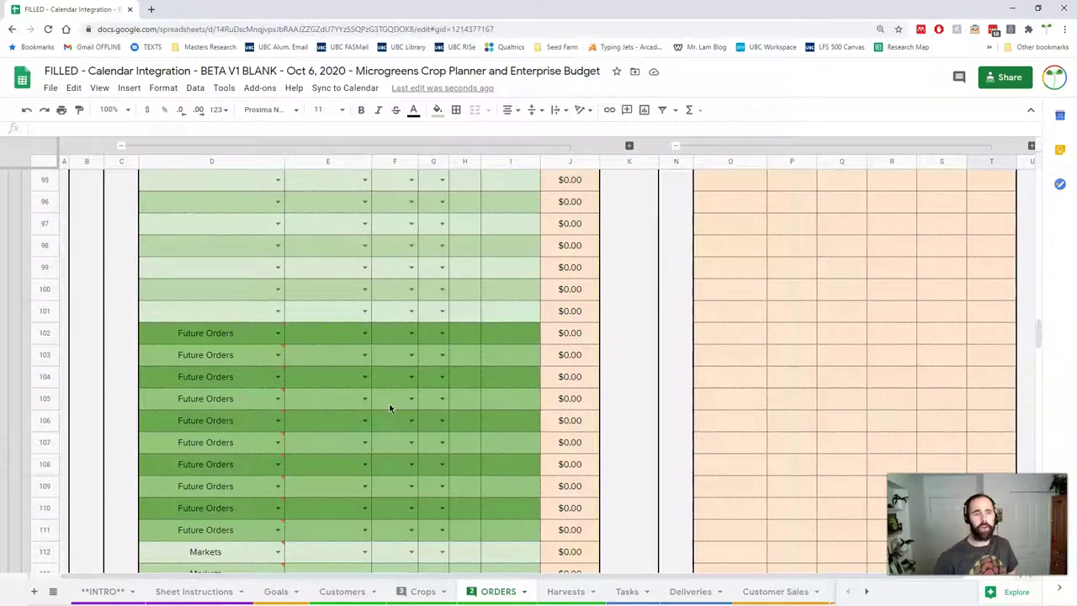
scroll(390, 408, "down", 1)
mouse_move(234, 289)
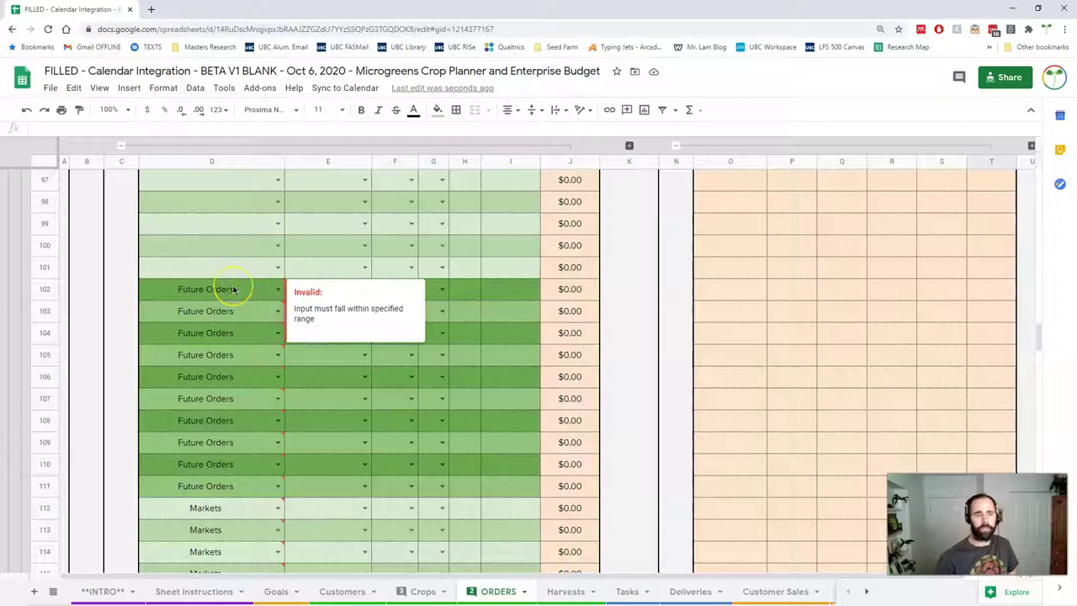
scroll(226, 303, "down", 2)
mouse_move(251, 425)
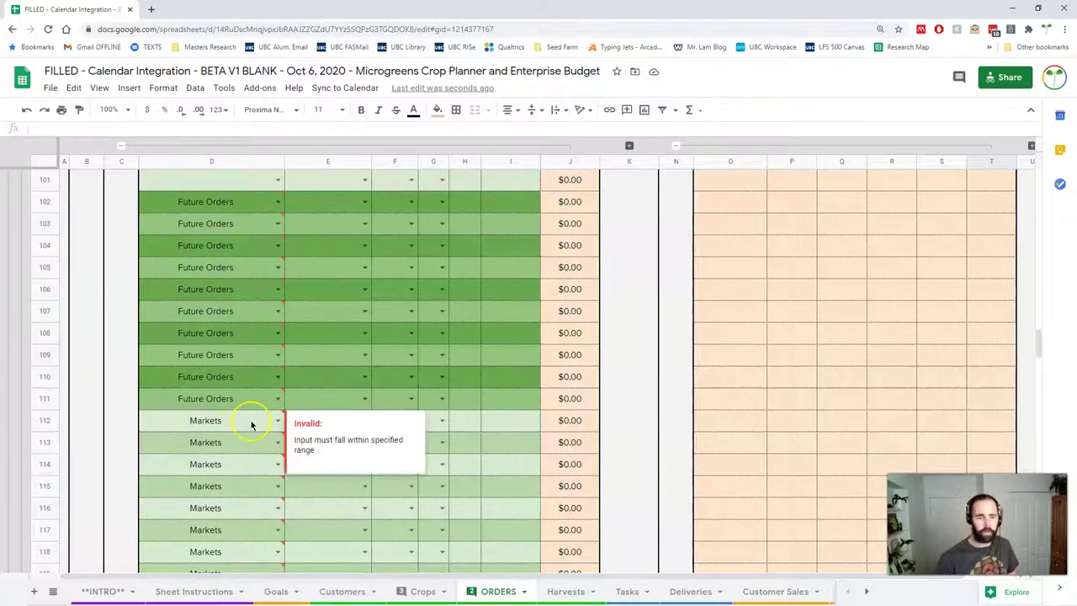
scroll(251, 425, "up", 1)
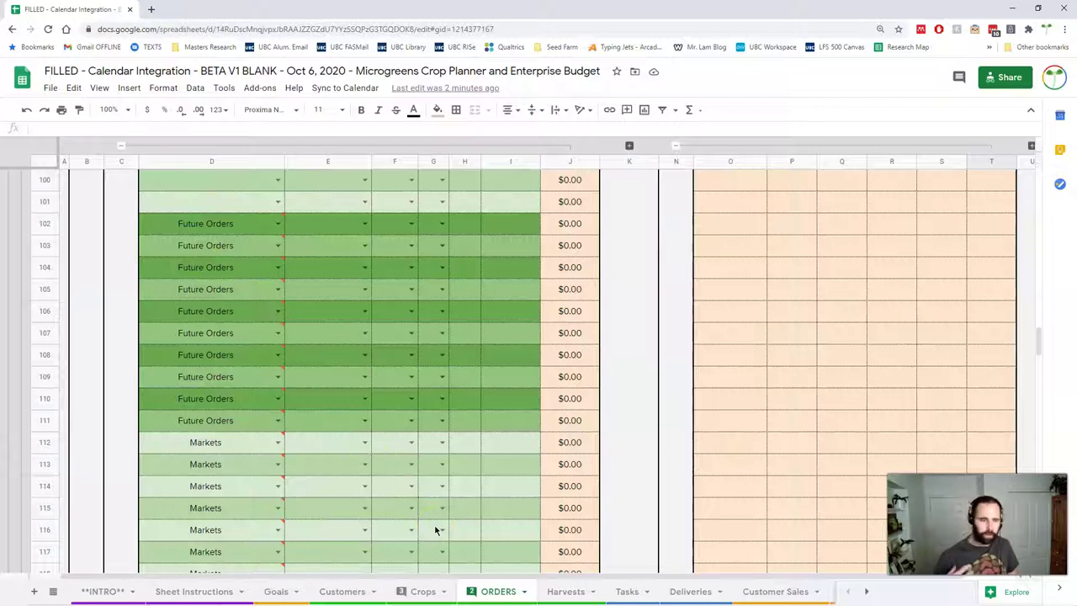
scroll(377, 365, "up", 2)
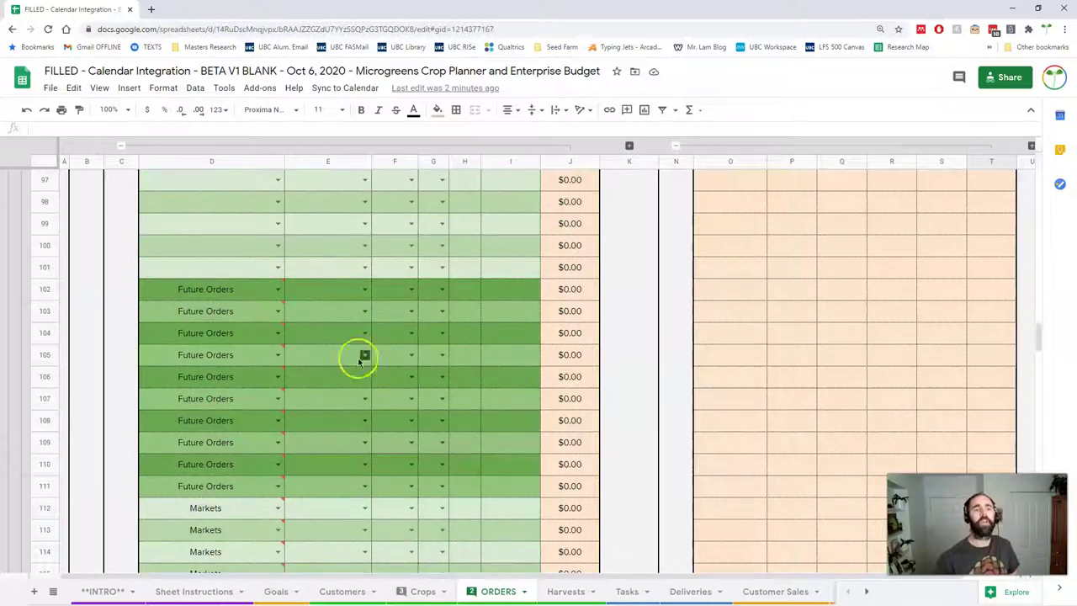
Collapse the November 3 order rows and expand the order rows for Tuesday, January 26, 2021
left_click(23, 333)
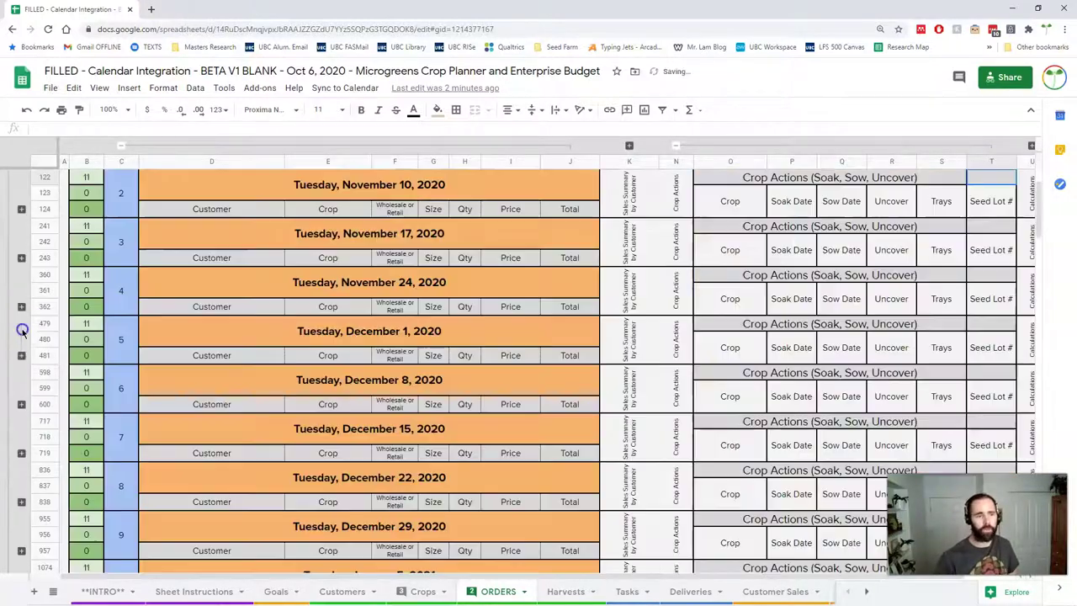
scroll(303, 444, "down", 6)
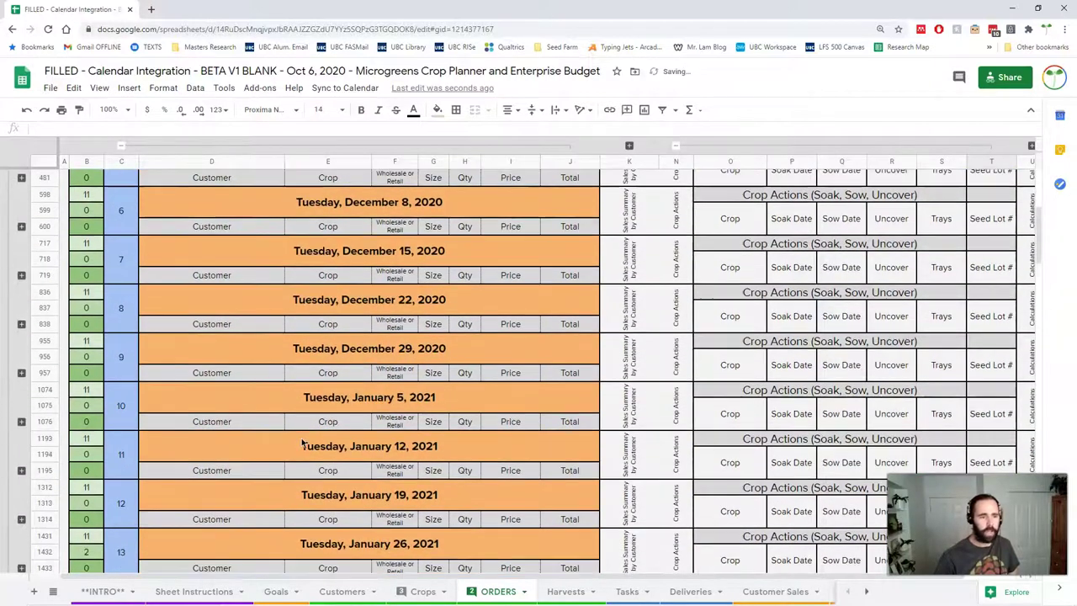
scroll(303, 444, "down", 1)
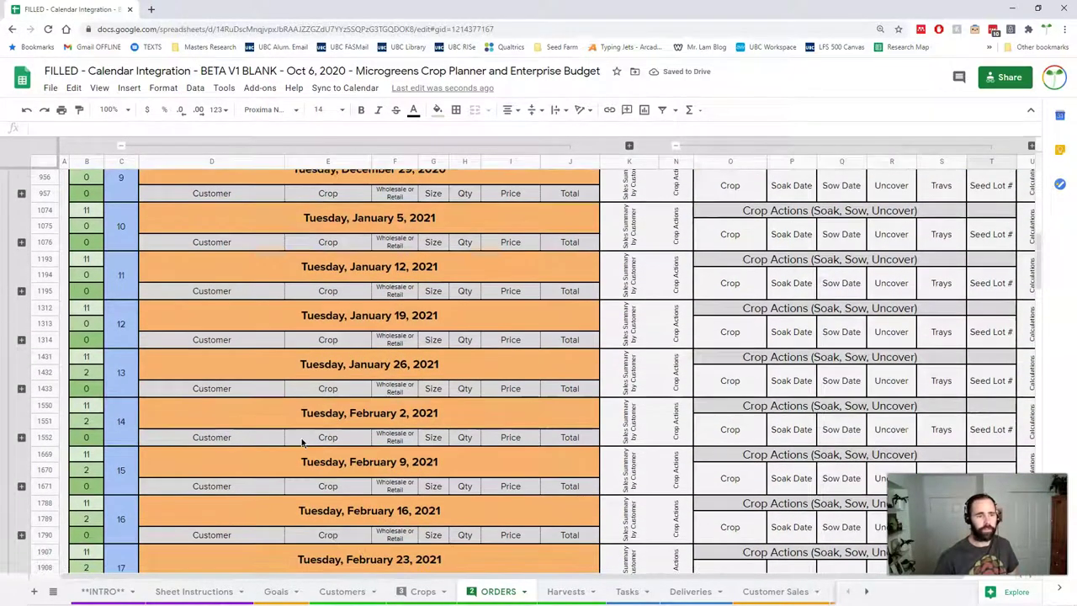
left_click(22, 388)
Examine the January 26 regular orders and the Restaurant 4 entries in the future-order rows 1530 and 1531
scroll(317, 456, "down", 15)
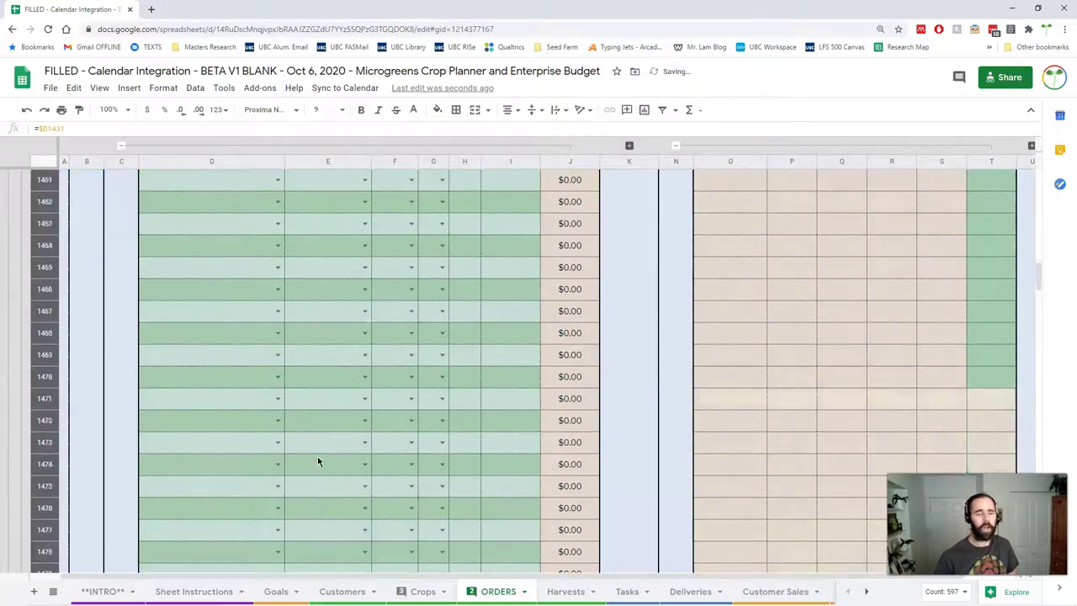
scroll(318, 460, "down", 14)
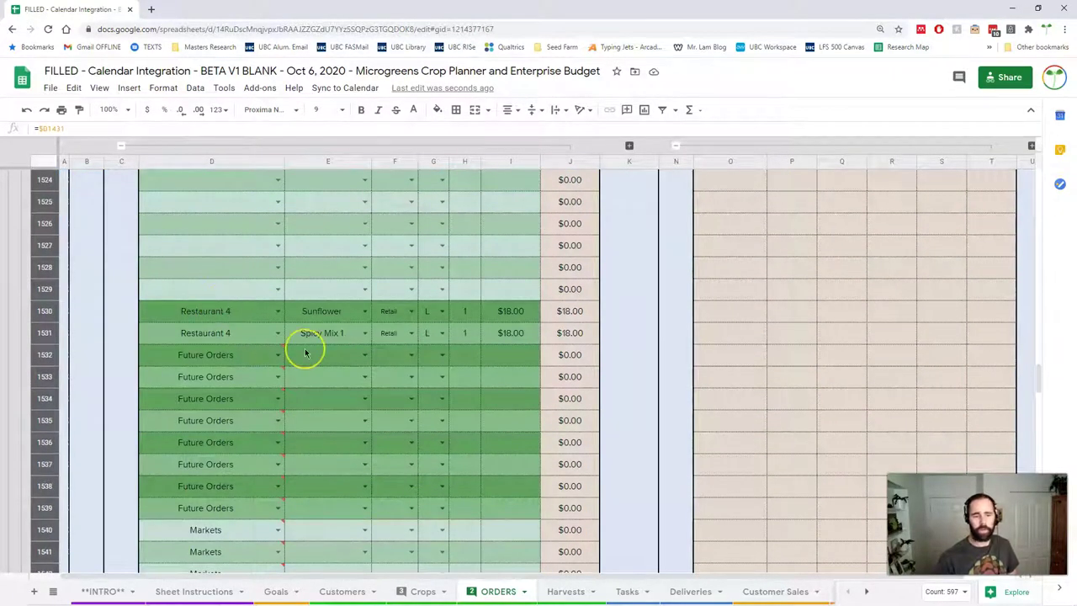
scroll(306, 353, "up", 8)
scroll(305, 352, "up", 20)
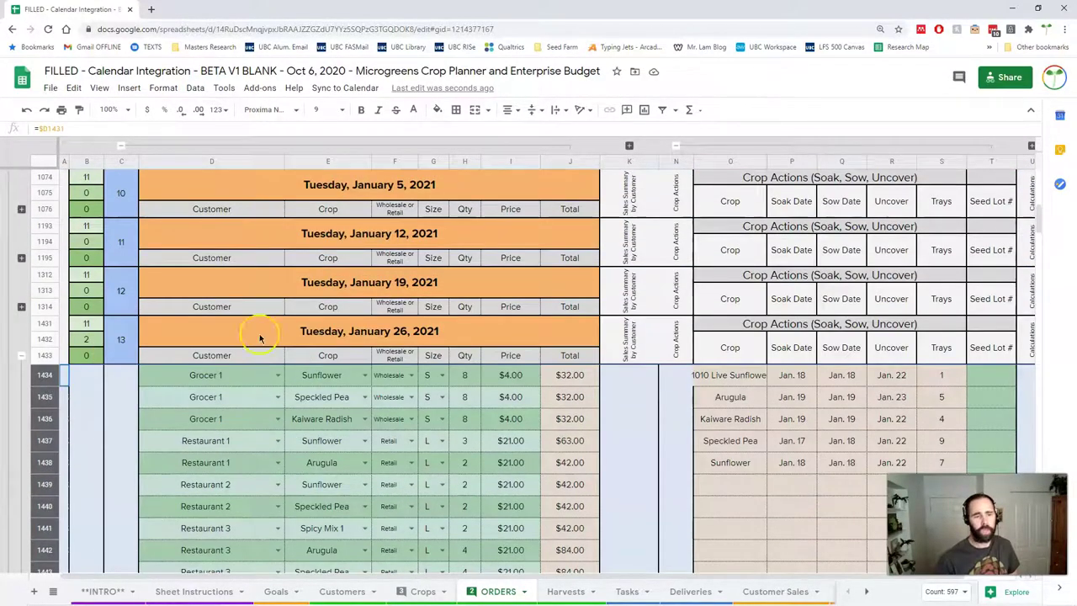
scroll(302, 332, "down", 15)
scroll(303, 334, "down", 20)
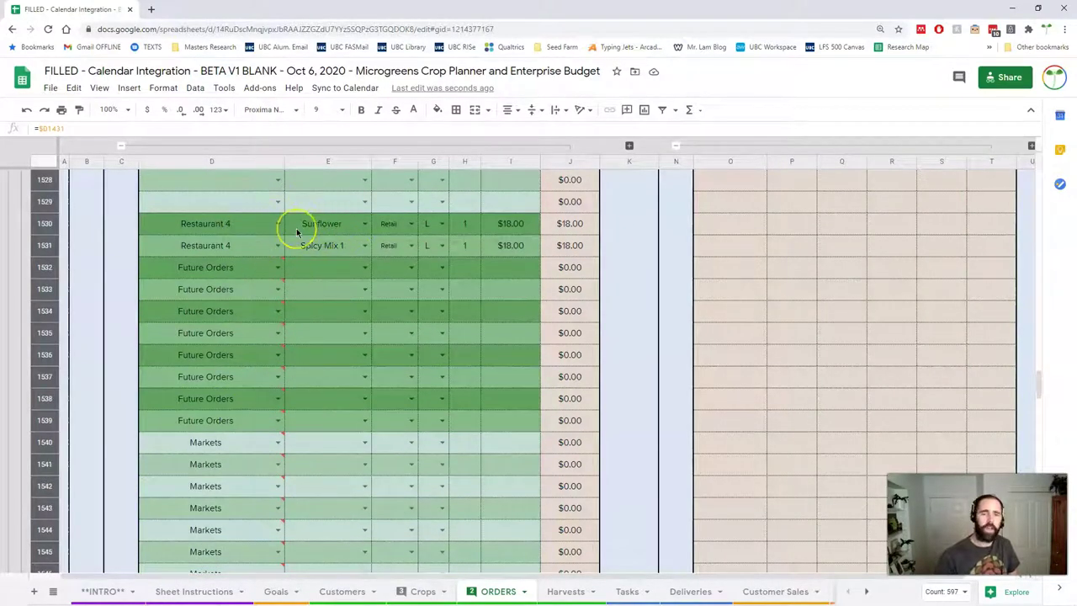
scroll(298, 223, "up", 1)
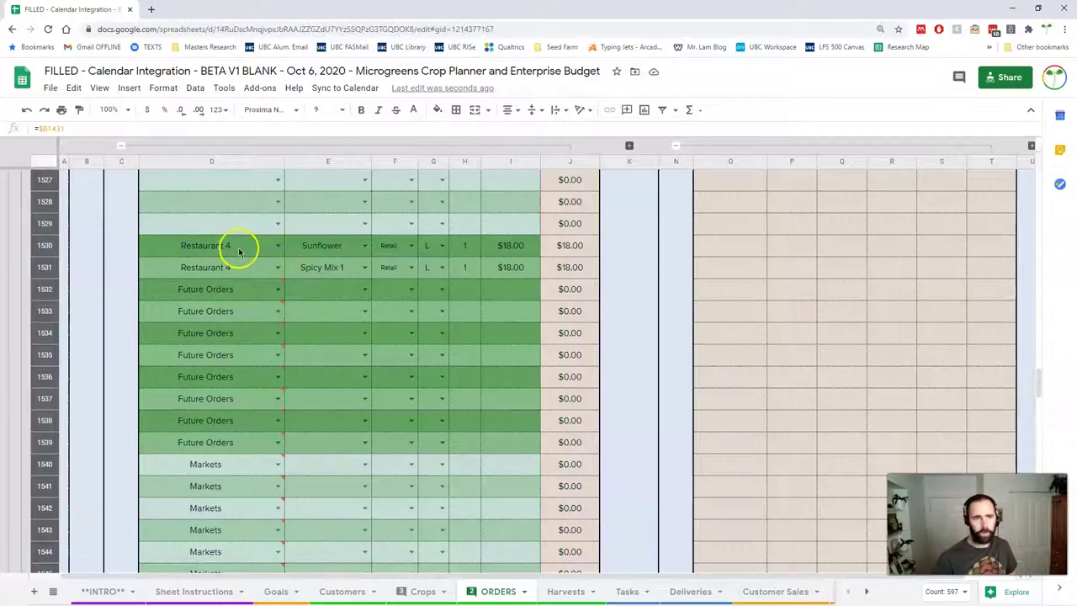
Copy the two Restaurant 4 future orders, D1530:I1531, and paste only their values into the regular orders starting at D1445
left_click_drag(247, 244, 511, 267)
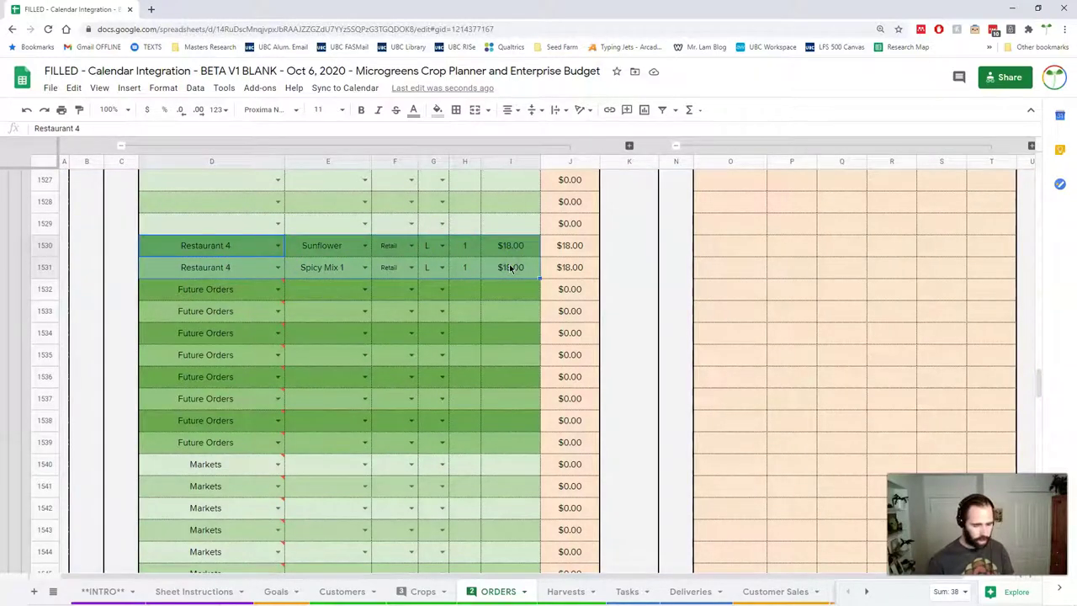
scroll(429, 278, "up", 10)
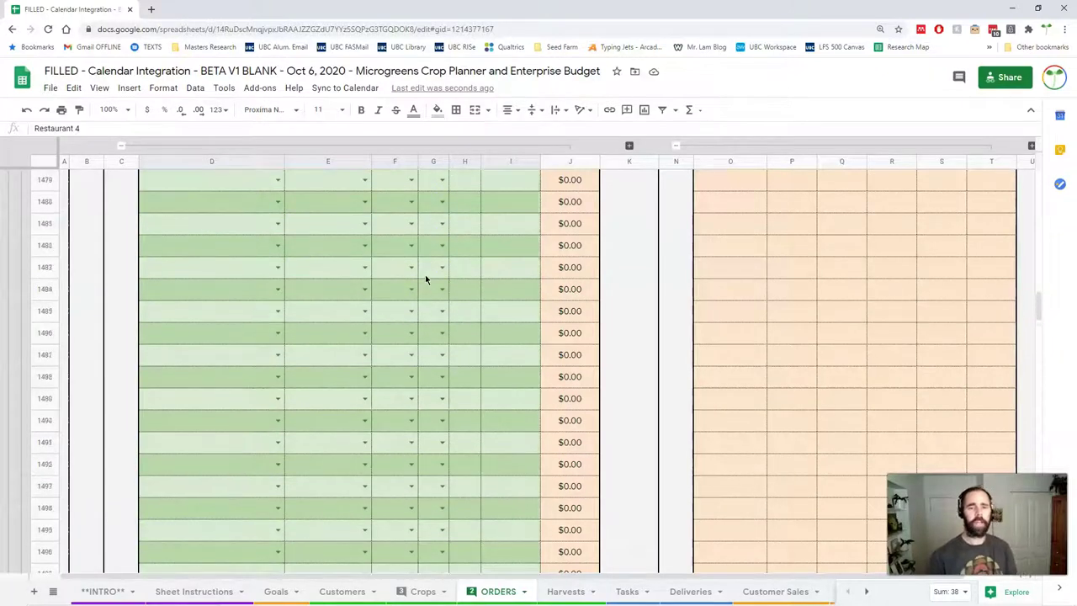
scroll(425, 279, "up", 9)
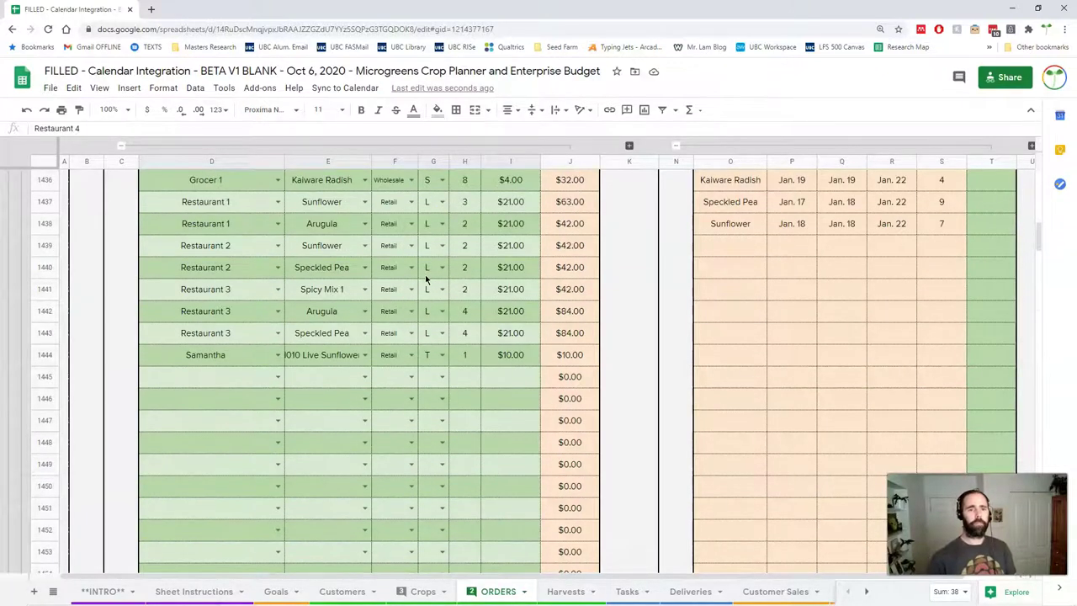
left_click(187, 379)
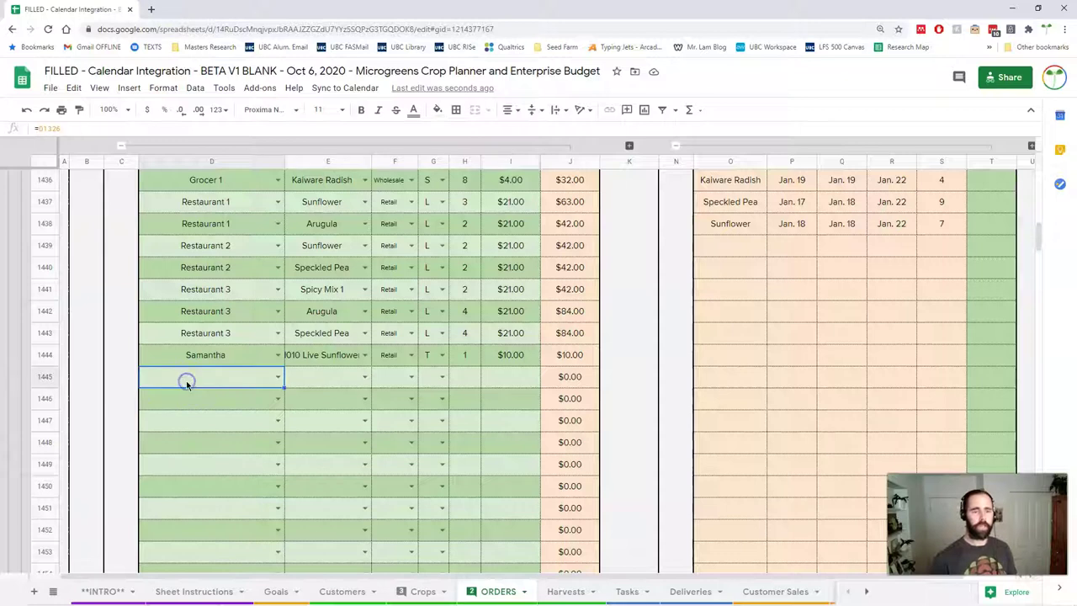
right_click(186, 380)
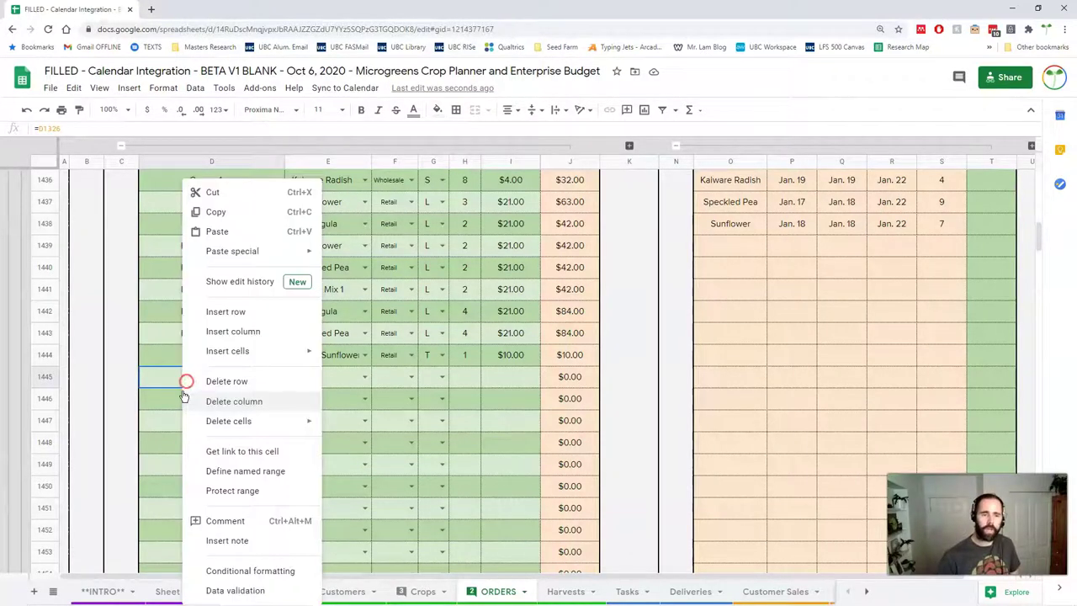
mouse_move(269, 252)
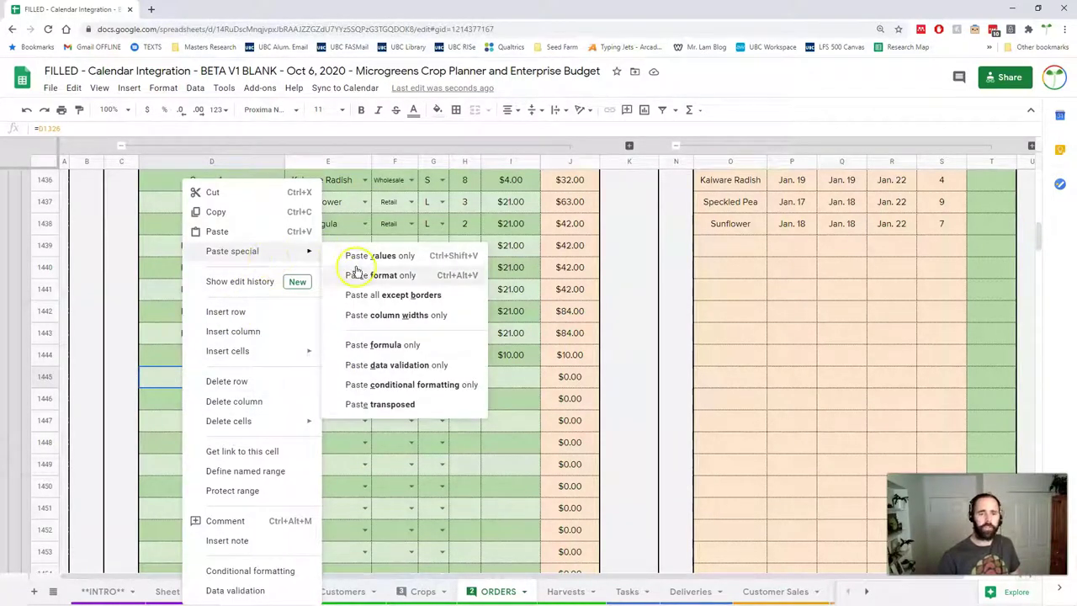
left_click(383, 255)
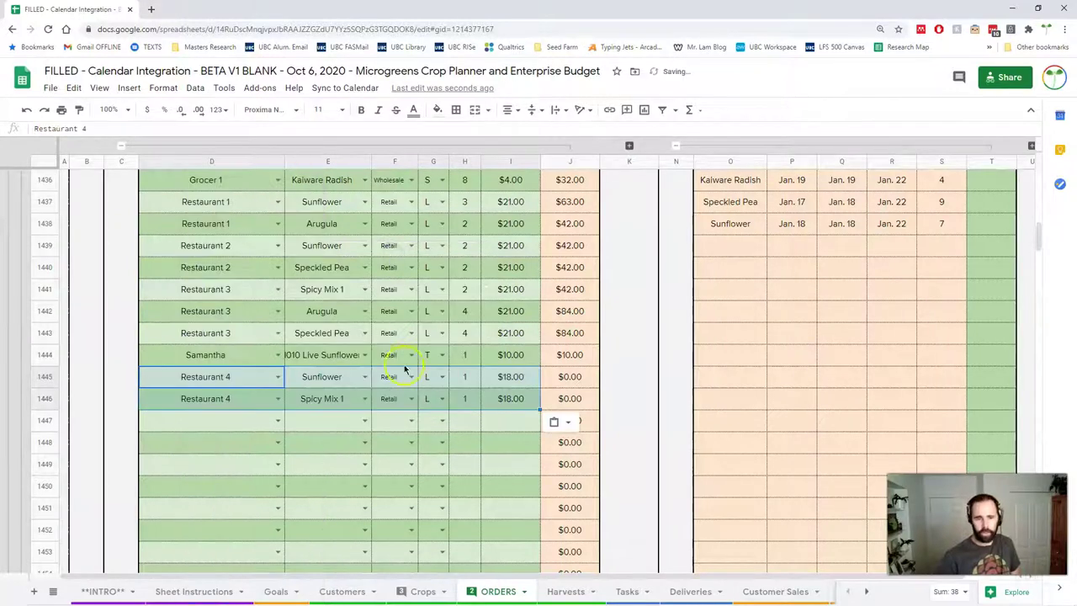
Clear the two original Restaurant 4 entries from the future-order rows, D1530:I1531
scroll(448, 475, "down", 15)
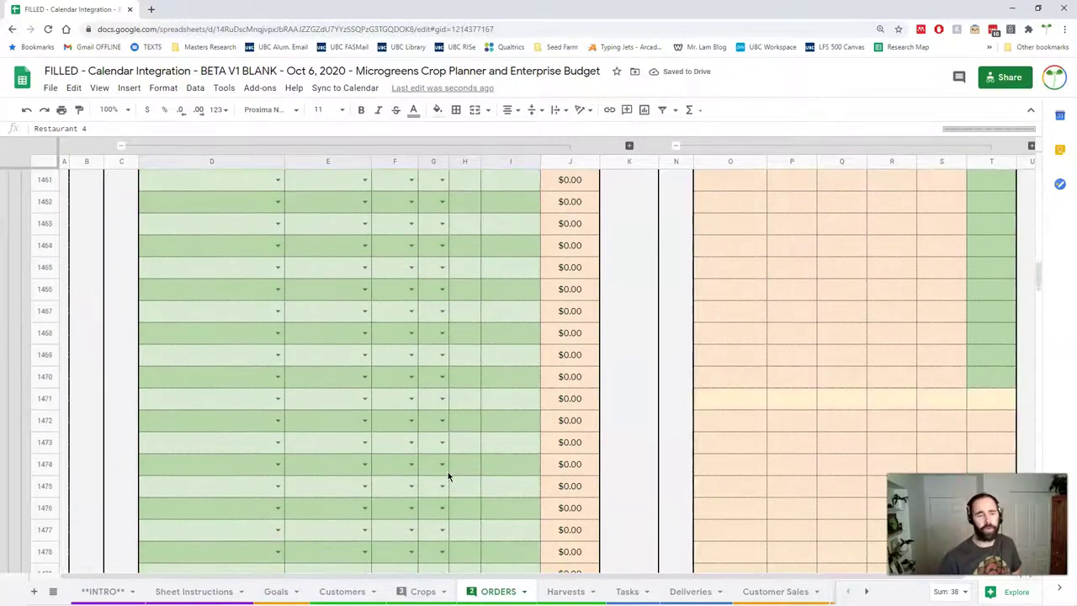
scroll(447, 476, "down", 15)
scroll(303, 331, "up", 7)
left_click(207, 295)
left_click(216, 310)
key("shift+Down")
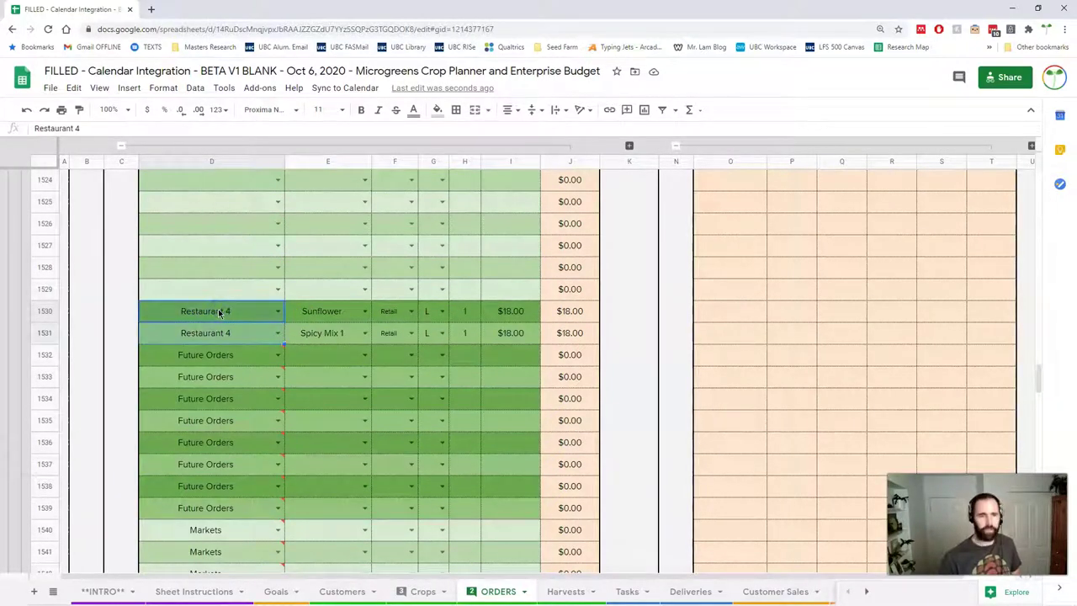
key("shift+Right")
key("shift+Right")
key("shift+Right")
key("shift+Right")
key("shift+Right")
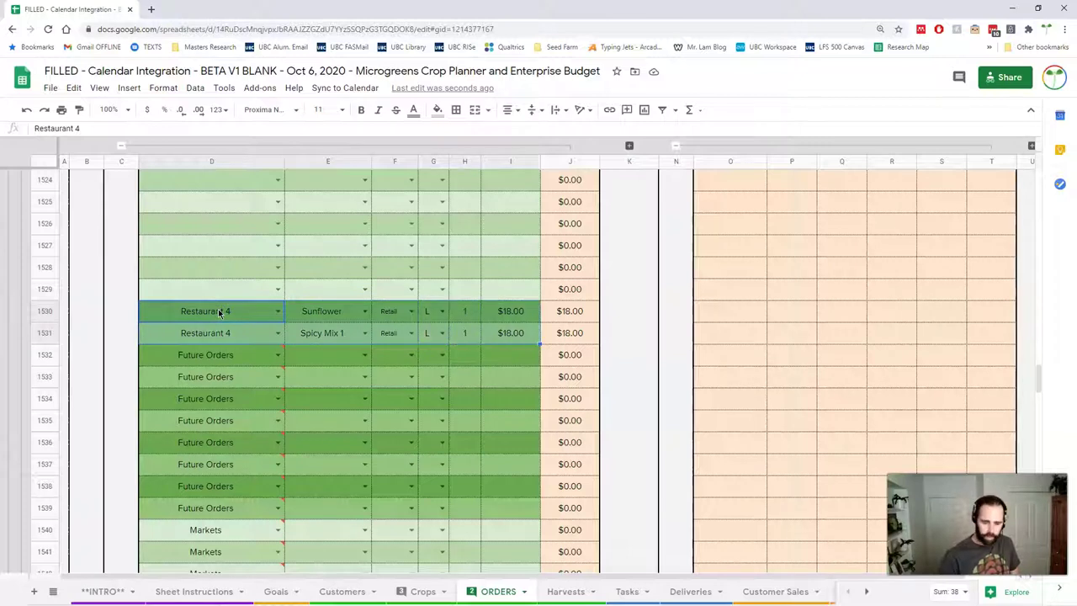
key("Delete")
left_click(252, 377)
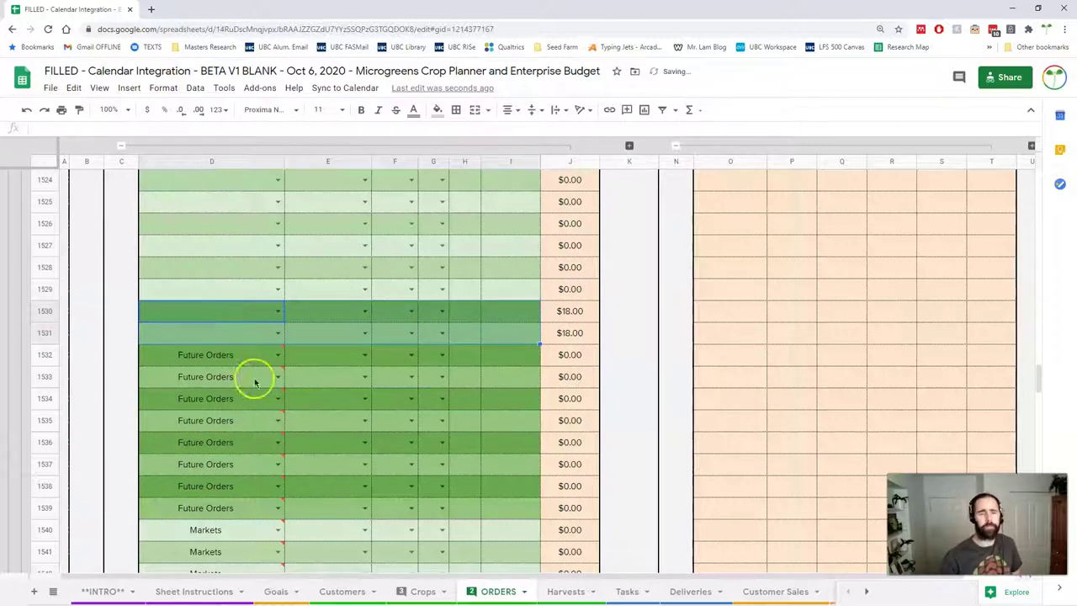
Copy the future-order placeholder row D1532:I1532, which still holds its linking formula
left_click(240, 352)
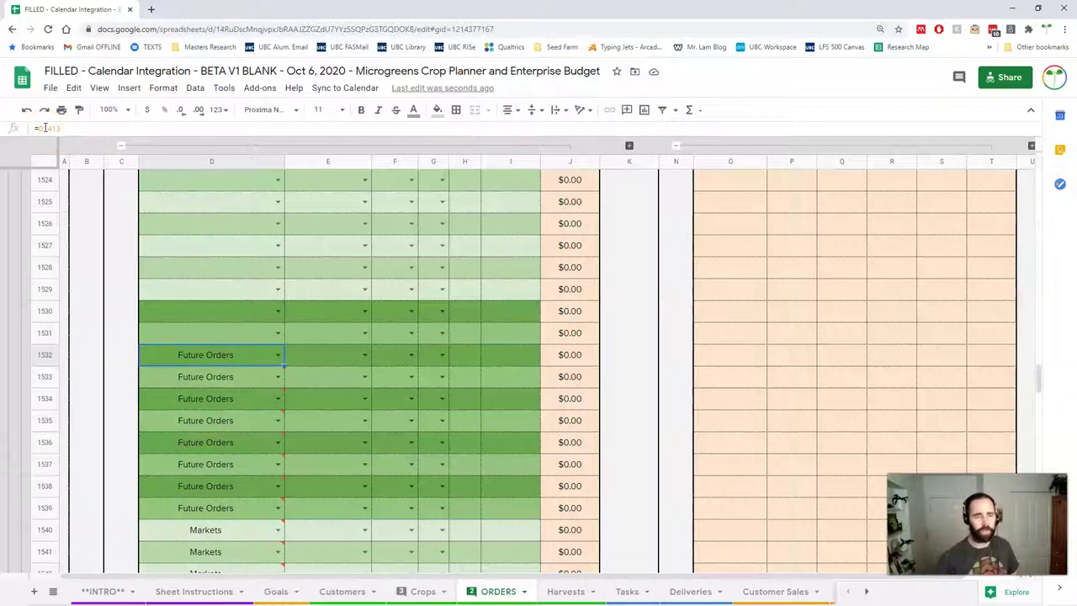
left_click(225, 339)
left_click(214, 316)
left_click(221, 328)
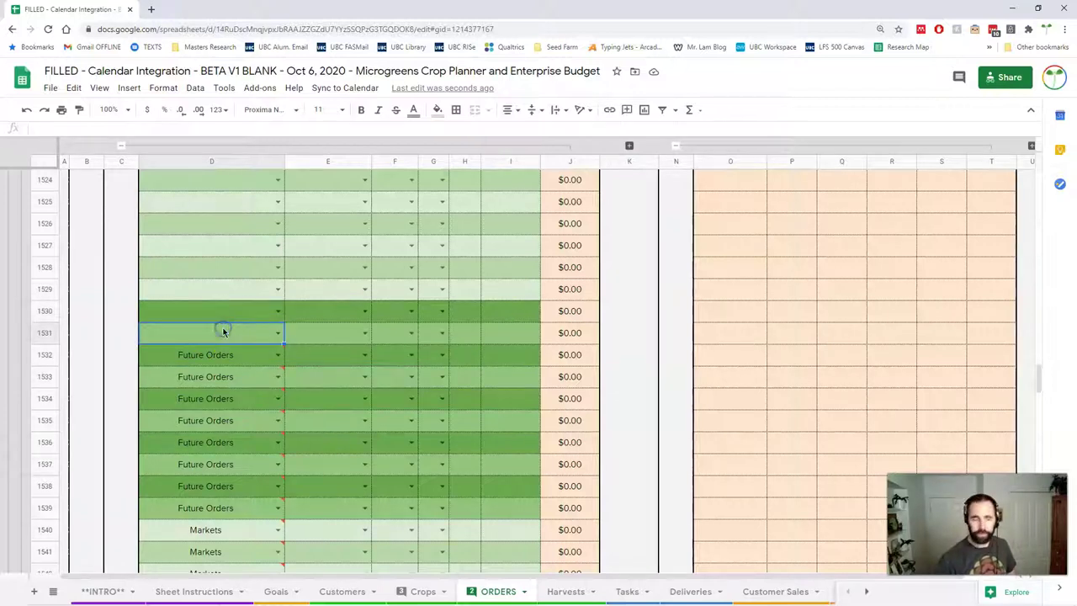
left_click(230, 357)
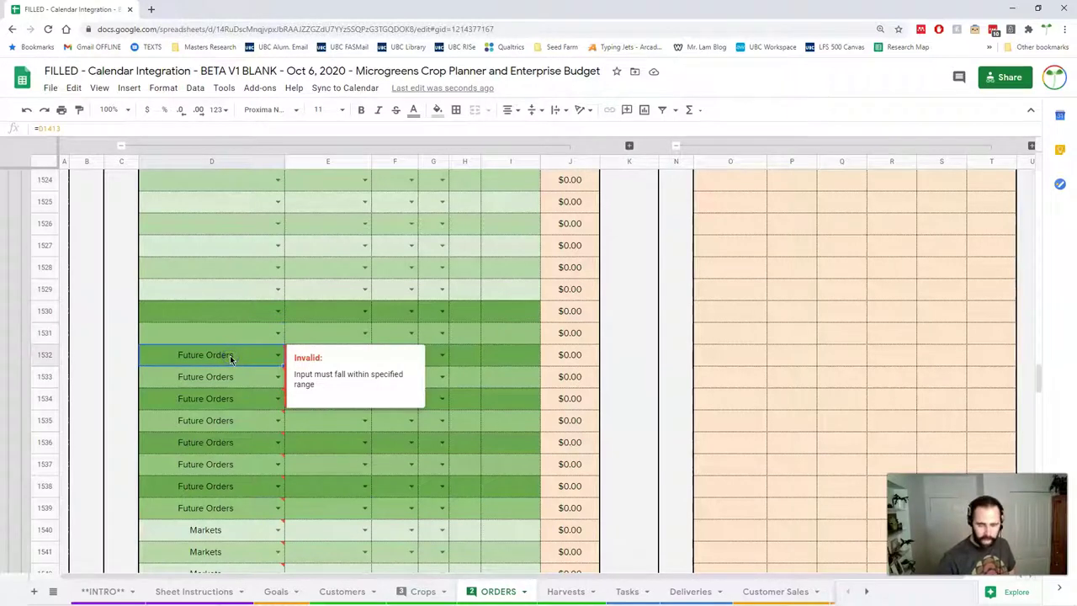
key("shift+Right")
key("shift+Right")
key("shift+Right")
key("shift+Right")
key("shift+Right")
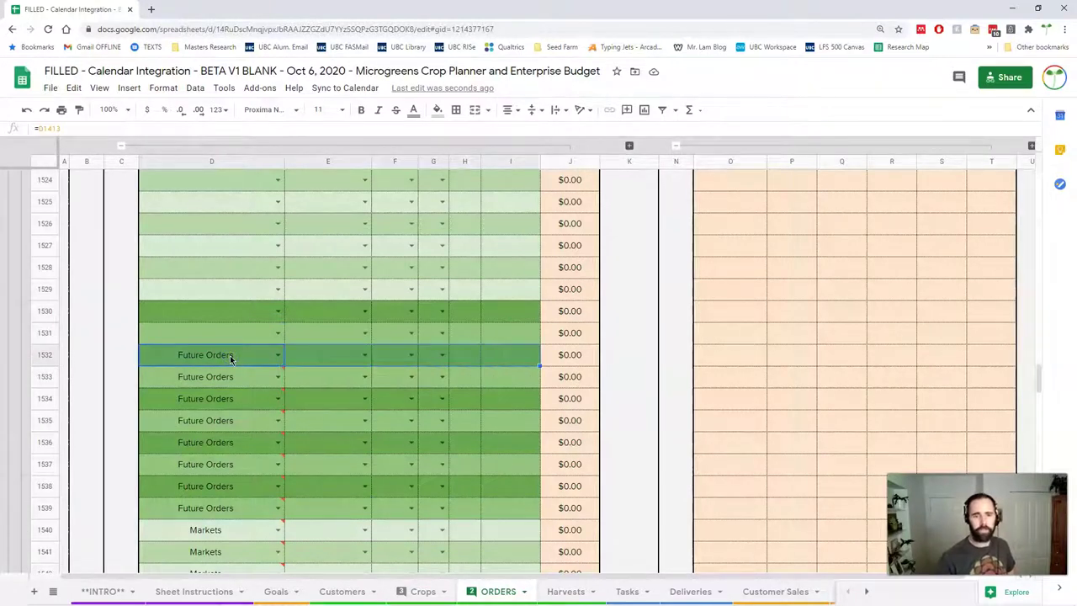
key("Left")
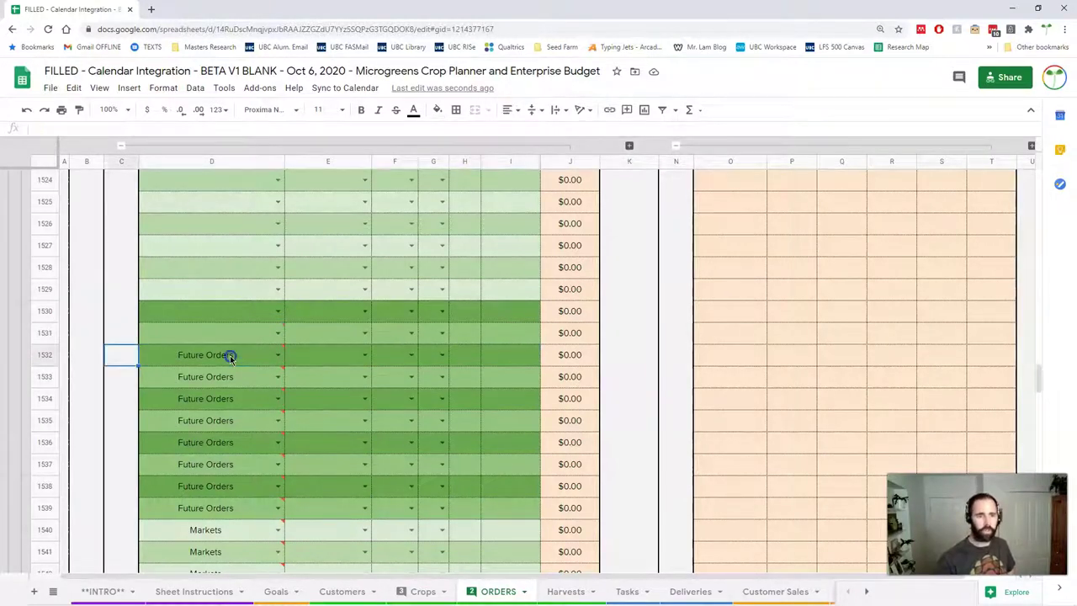
key("Right")
key("shift+Right")
key("shift+Right")
key("shift+Right")
key("shift+Right")
key("shift+Right")
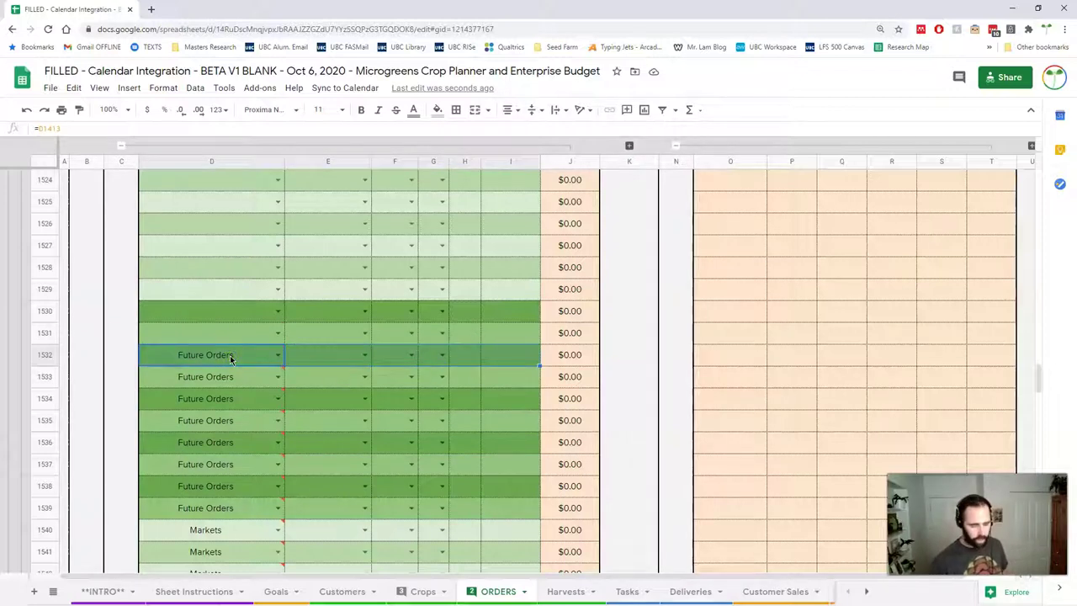
Paste only the formula from the copied placeholder row into the cleared future-order cells D1530:I1531
key("Up")
key("Up")
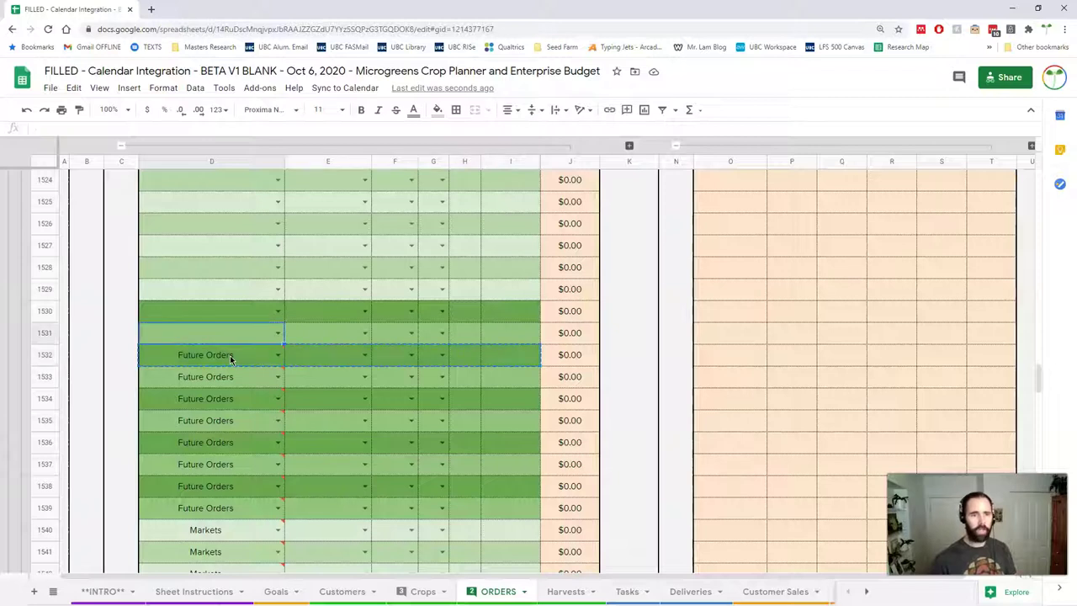
key("shift+Right")
key("shift+Right")
key("shift+Right")
key("shift+Right")
key("shift+Right")
key("shift+Down")
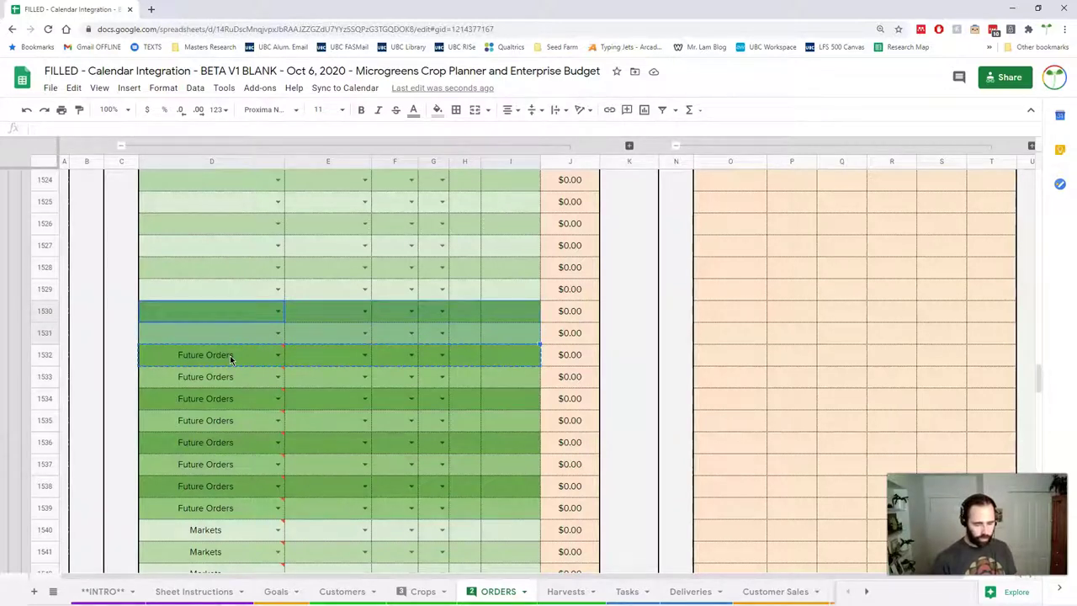
right_click(215, 329)
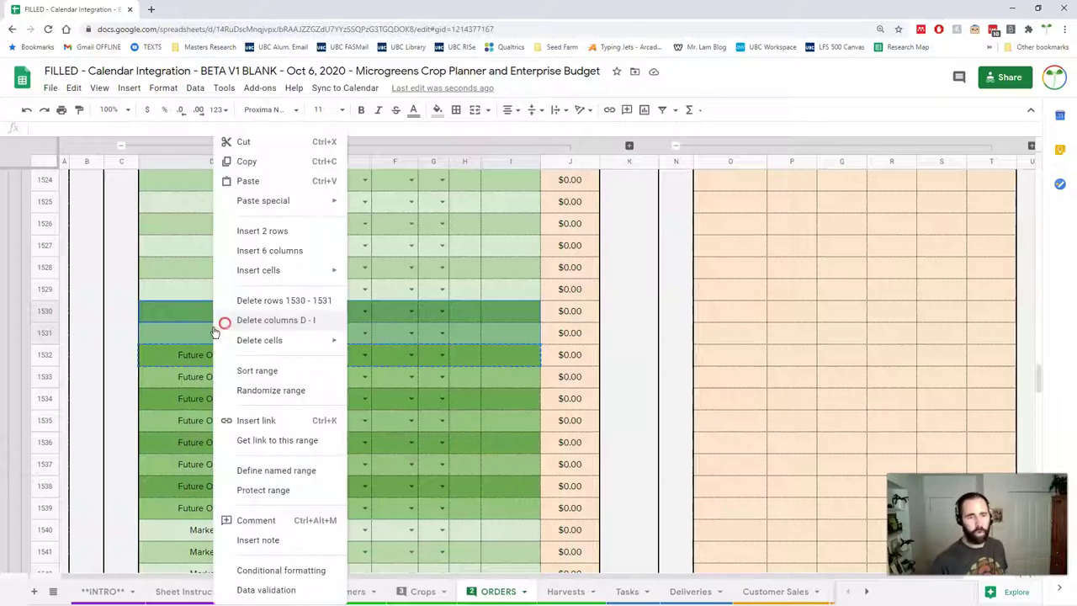
mouse_move(308, 197)
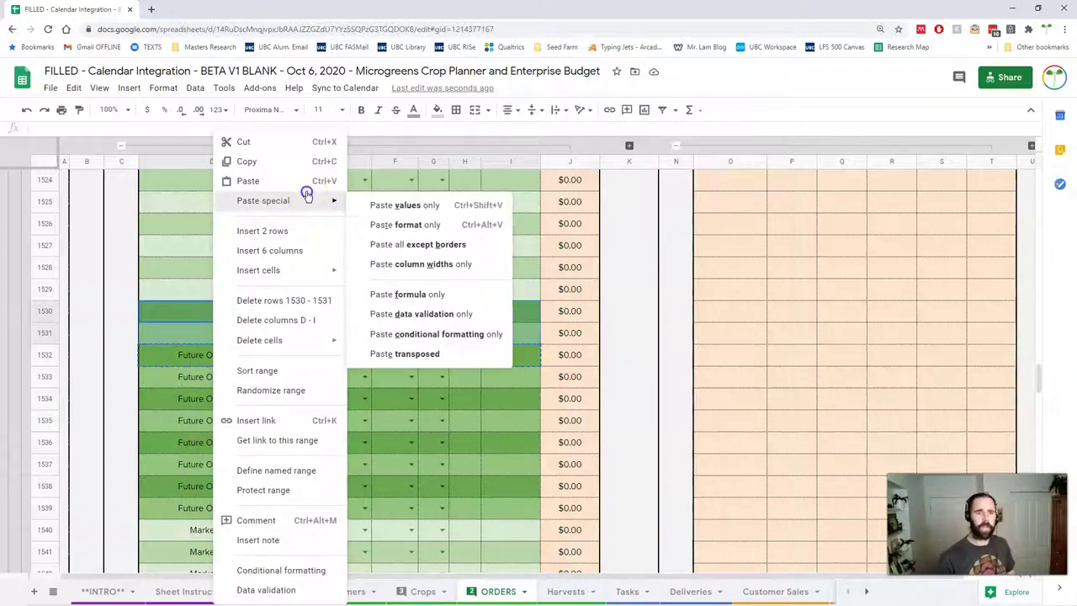
left_click(404, 293)
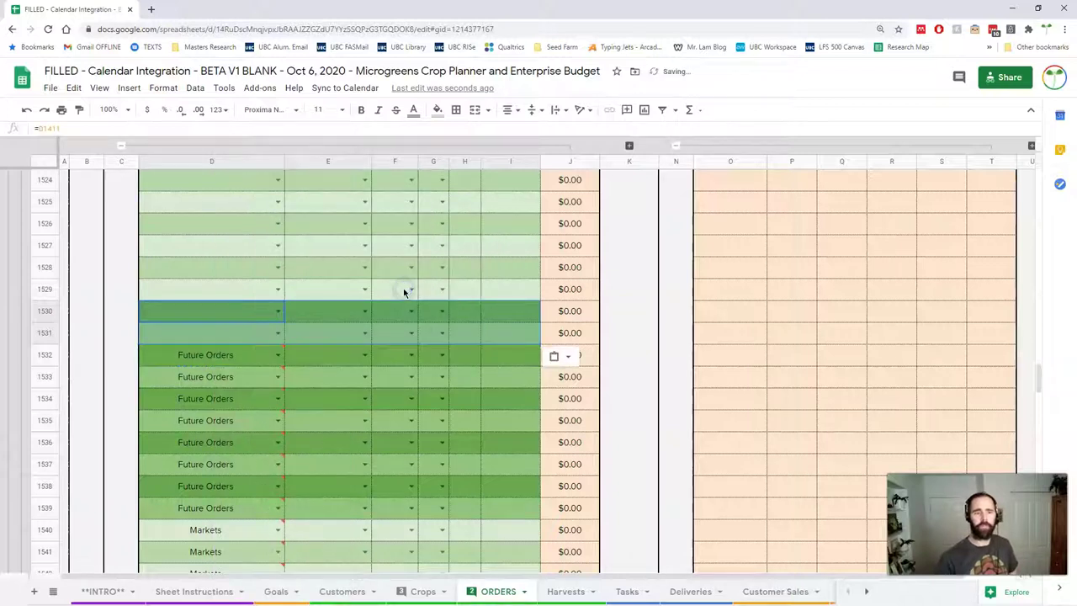
Check the restored formulas in D1530 and D1531 against those in the neighbouring rows of the Customer column
left_click(303, 335)
left_click(247, 334)
key("Down")
key("Up")
key("Up")
key("Down")
key("Down")
key("Up")
key("Up")
key("Up")
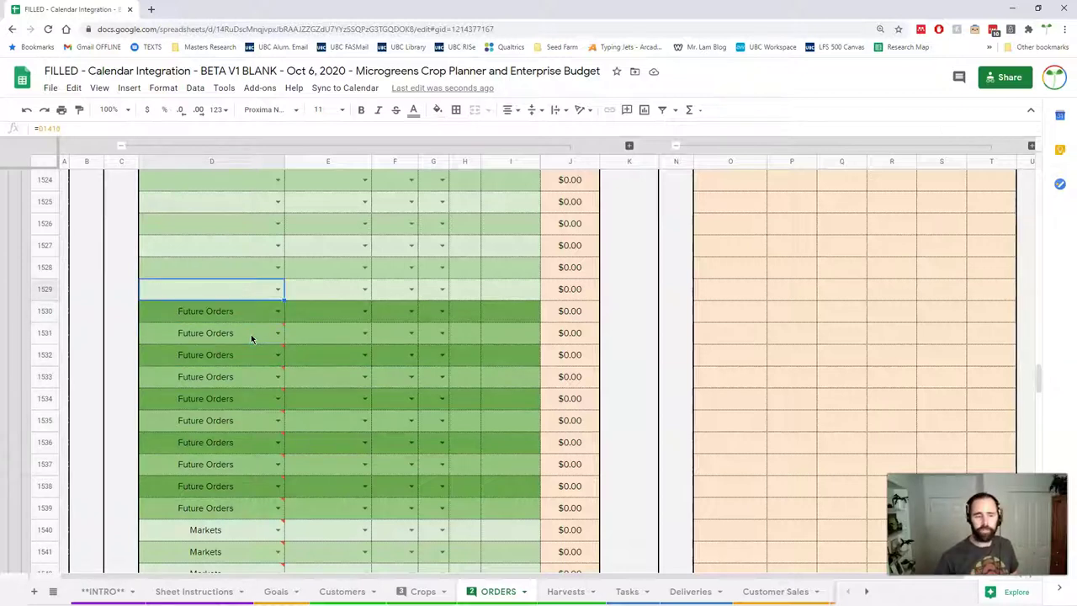
key("Down")
key("Down")
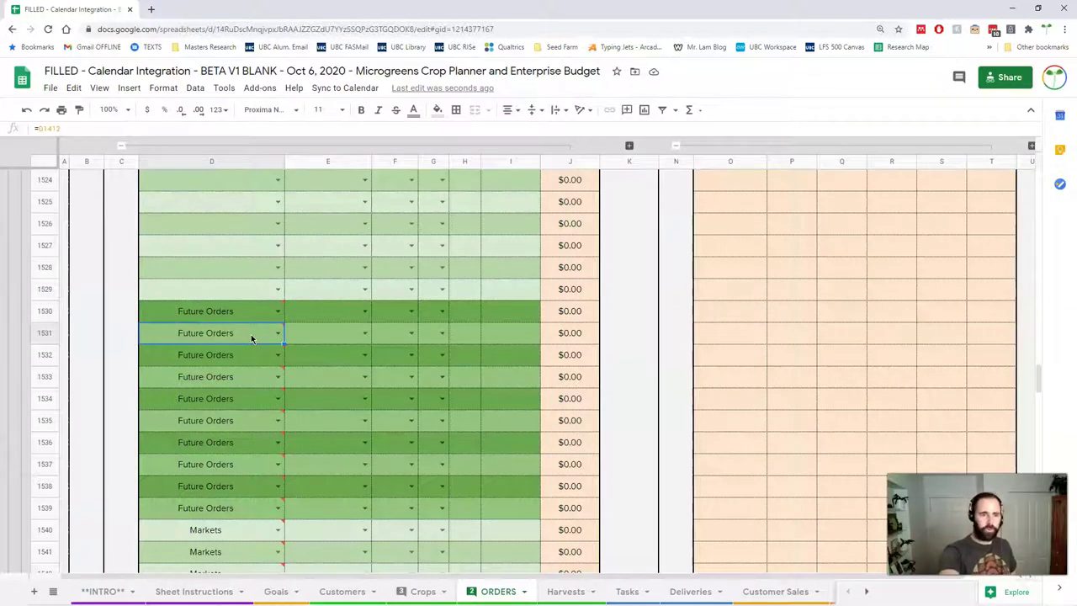
left_click(256, 322)
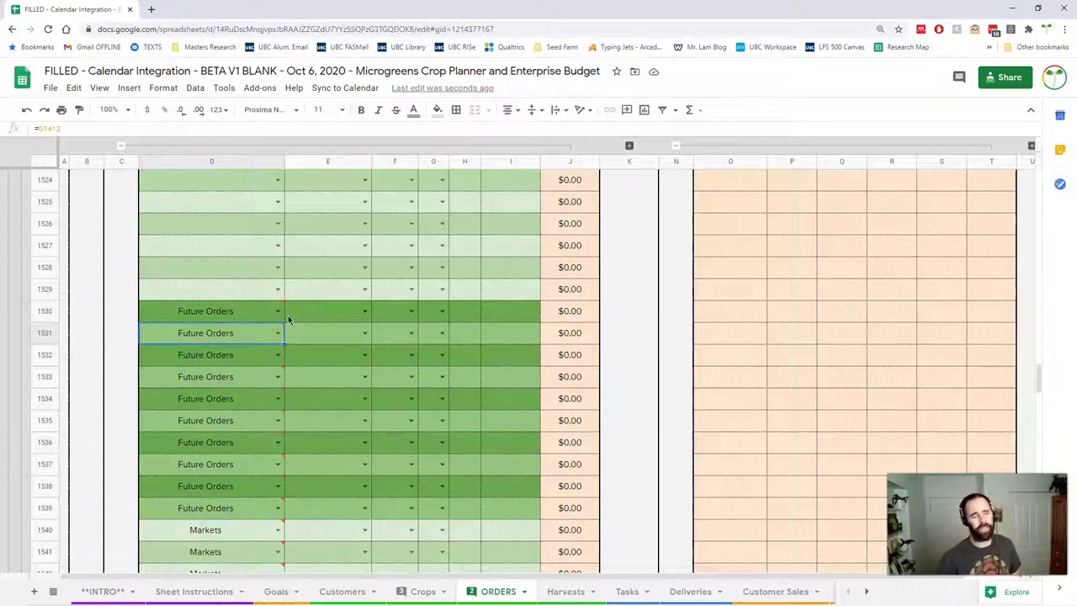
Expand and examine the orders for Tuesday, February 2, 2021, and collapse the January 26 and February 2 order rows
scroll(276, 378, "down", 1)
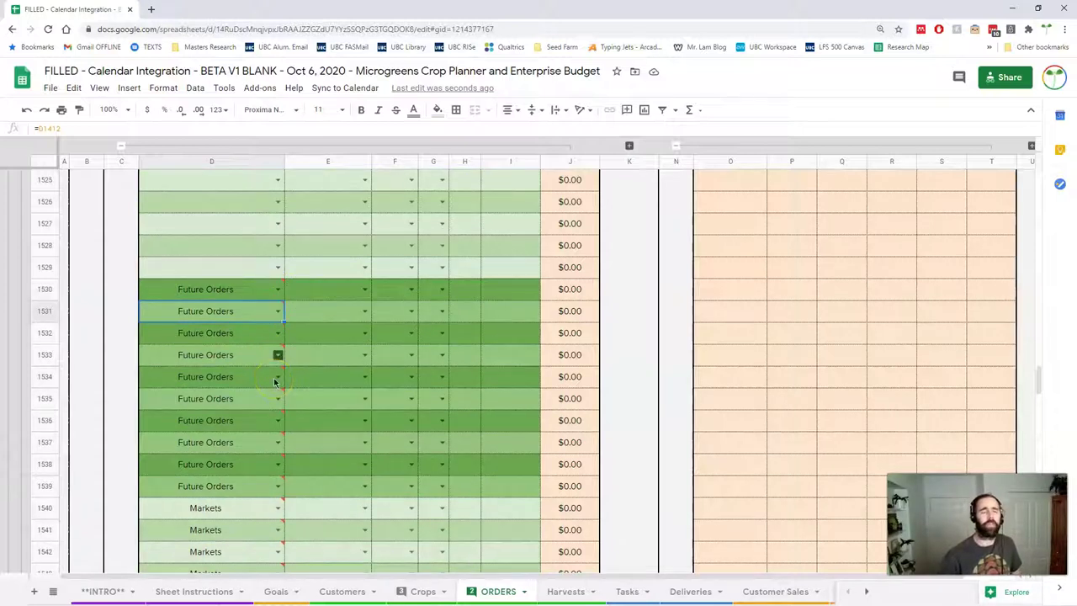
scroll(274, 380, "down", 7)
left_click(23, 277)
scroll(312, 337, "down", 4)
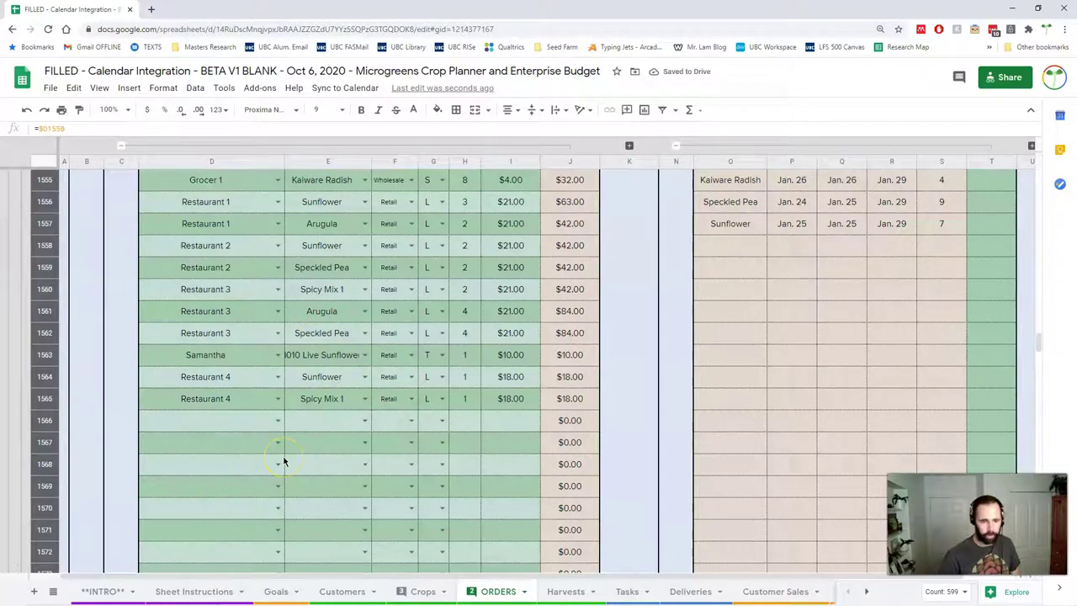
scroll(284, 459, "up", 5)
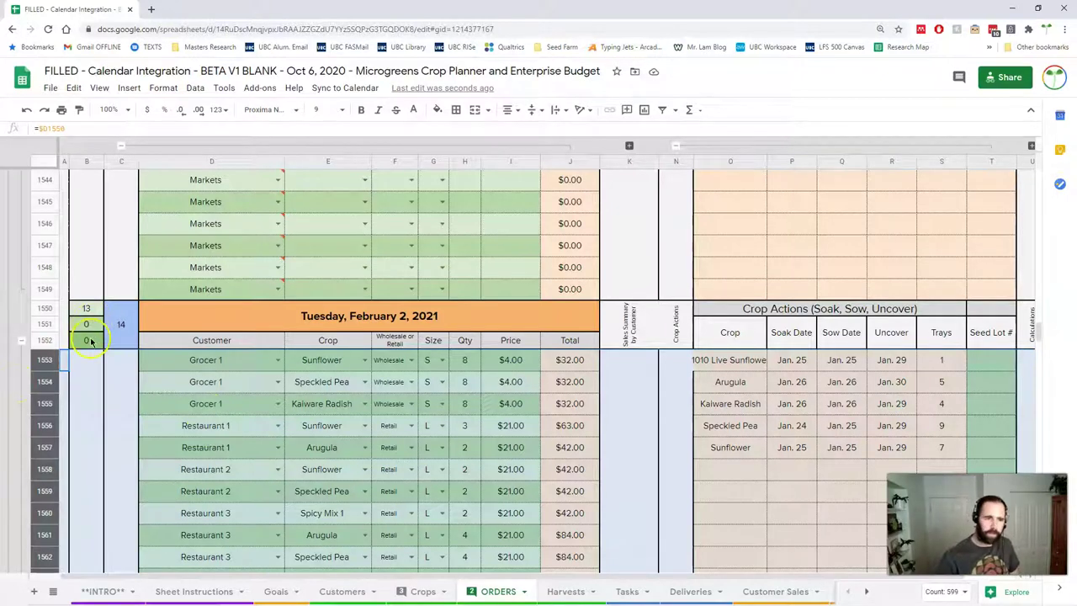
left_click(21, 263)
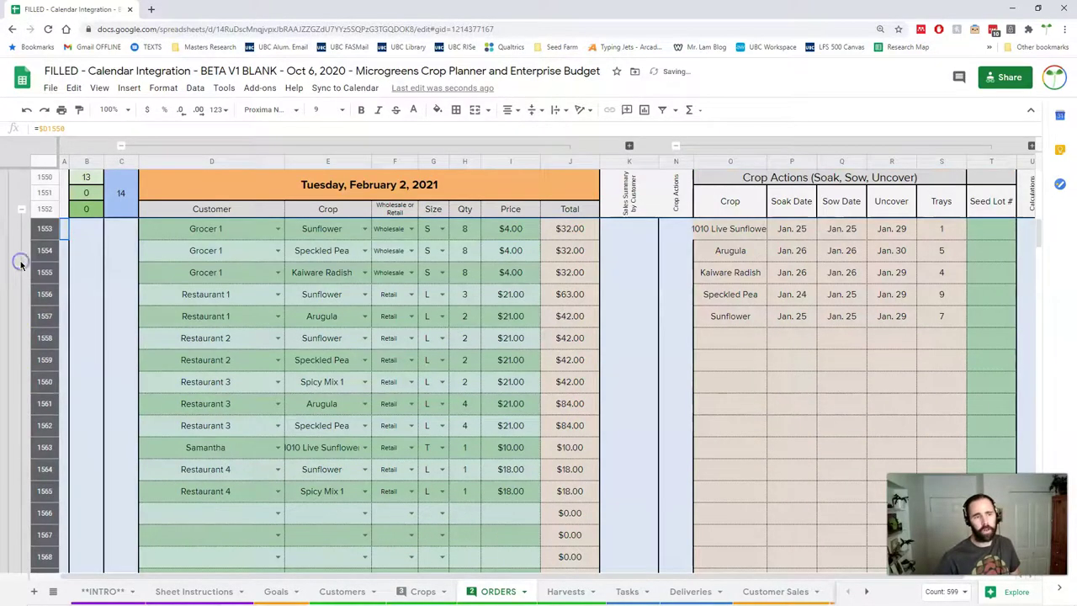
left_click(20, 262)
Expand the orders for Tuesday, March 23, 2021, examine their Summer Market entries, and collapse the rows again
scroll(178, 335, "down", 10)
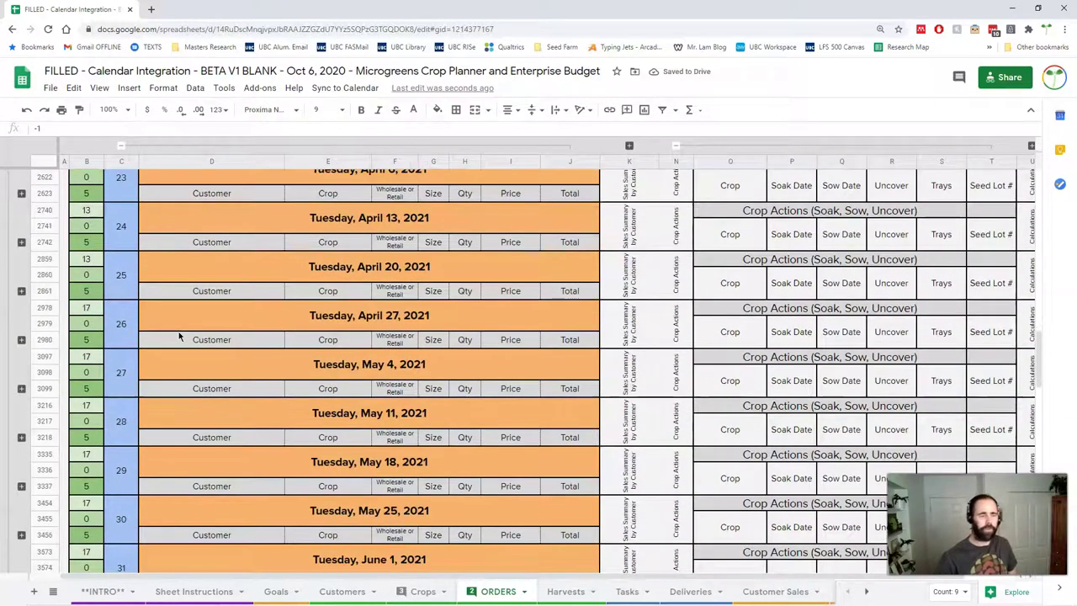
scroll(359, 354, "up", 2)
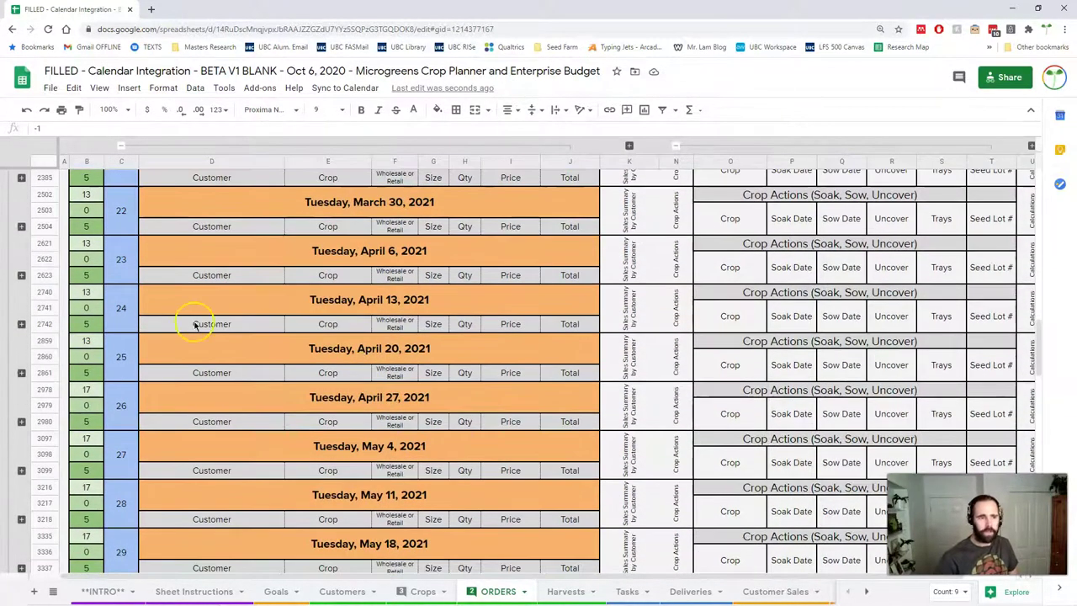
scroll(139, 324, "up", 1)
scroll(139, 324, "up", 2)
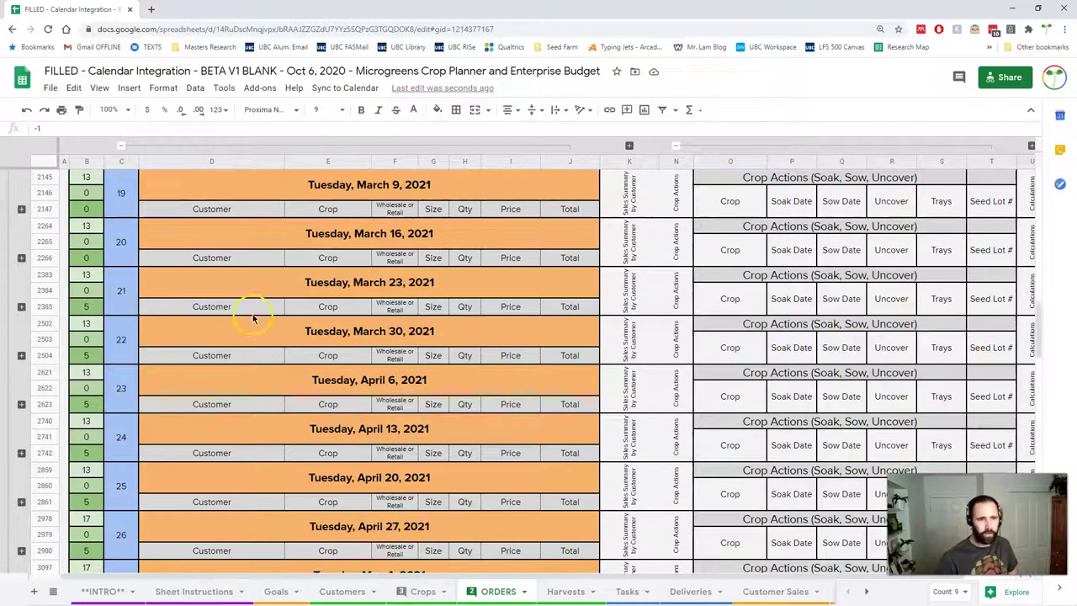
left_click(21, 306)
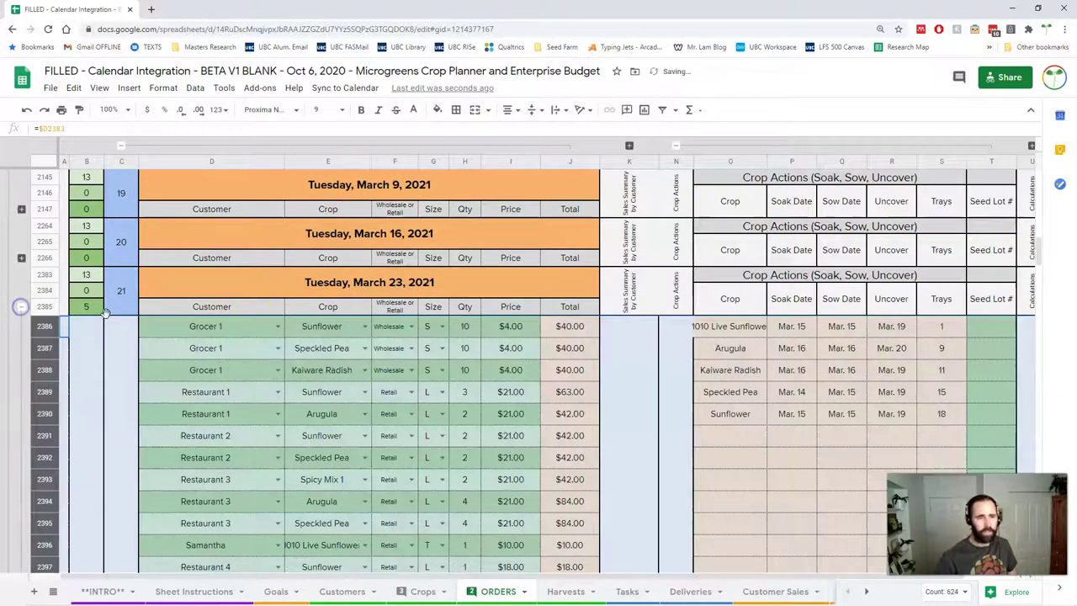
scroll(25, 307, "down", 5)
scroll(379, 466, "up", 7)
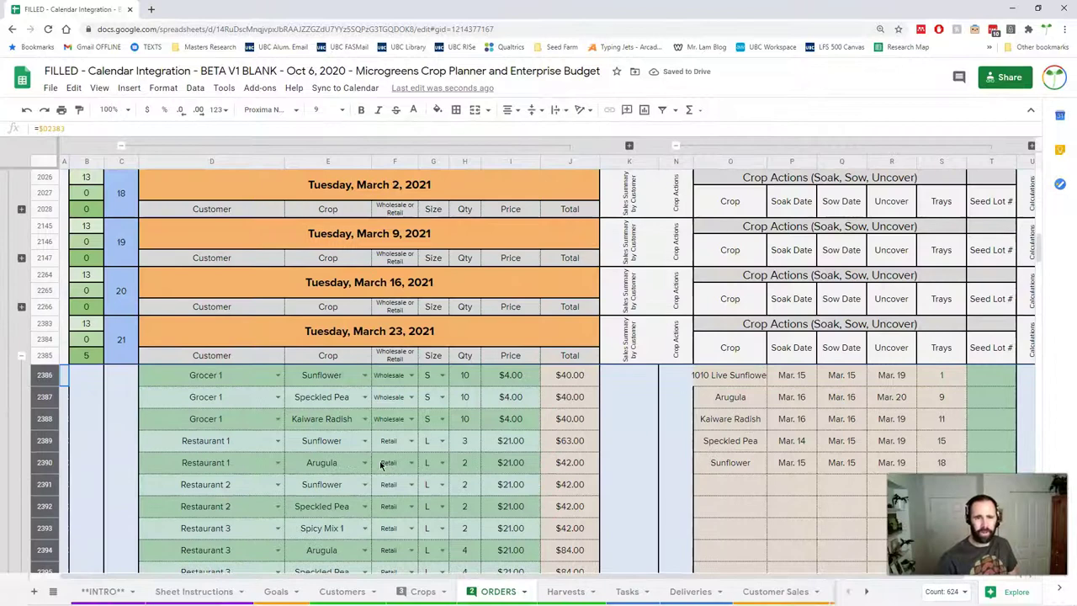
scroll(379, 465, "down", 10)
scroll(380, 465, "down", 15)
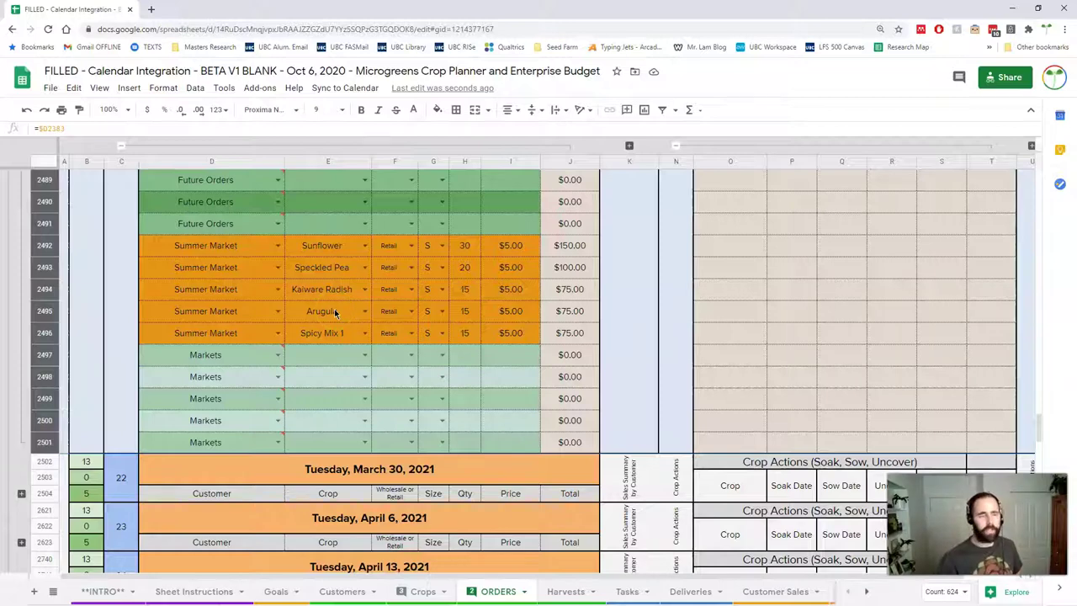
left_click(22, 271)
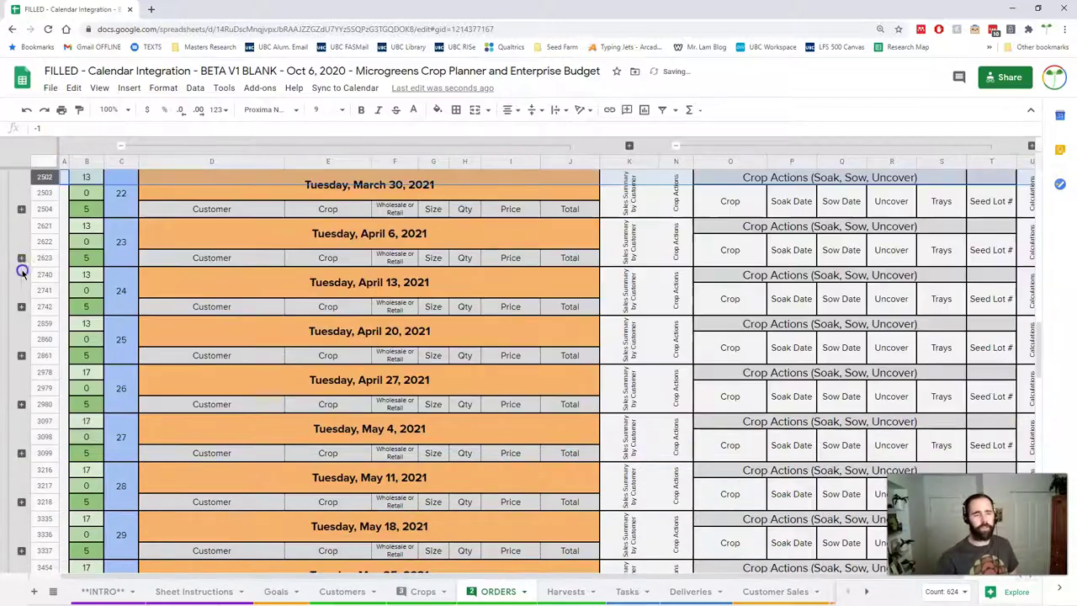
Collapse the Harvest 1 Orders - Tuesdays group and expand the Harvest 2 Orders - Fridays group
scroll(226, 317, "up", 3)
scroll(226, 321, "up", 20)
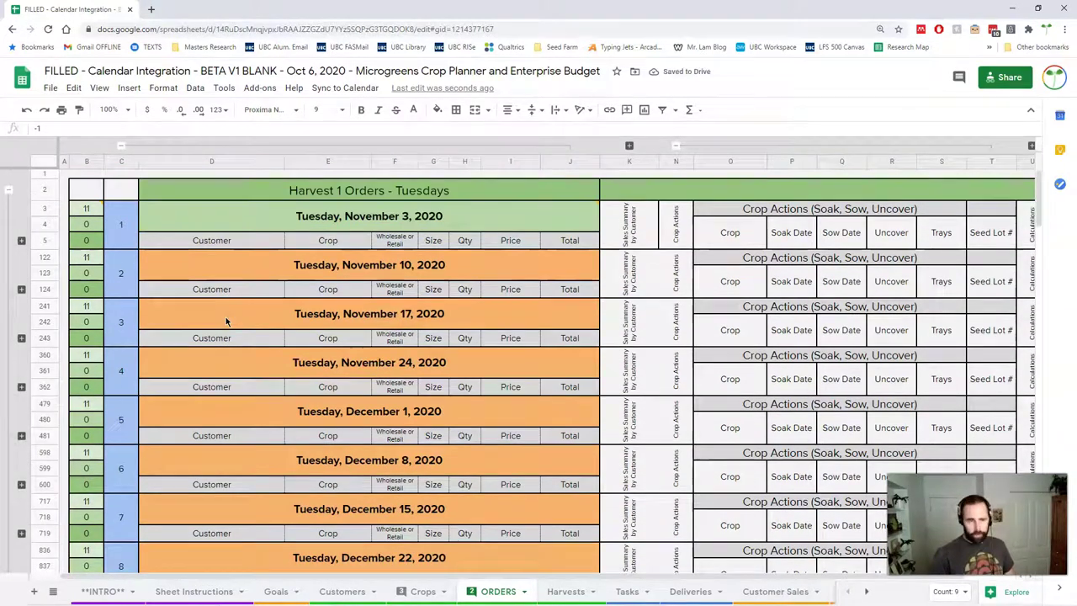
left_click(8, 223)
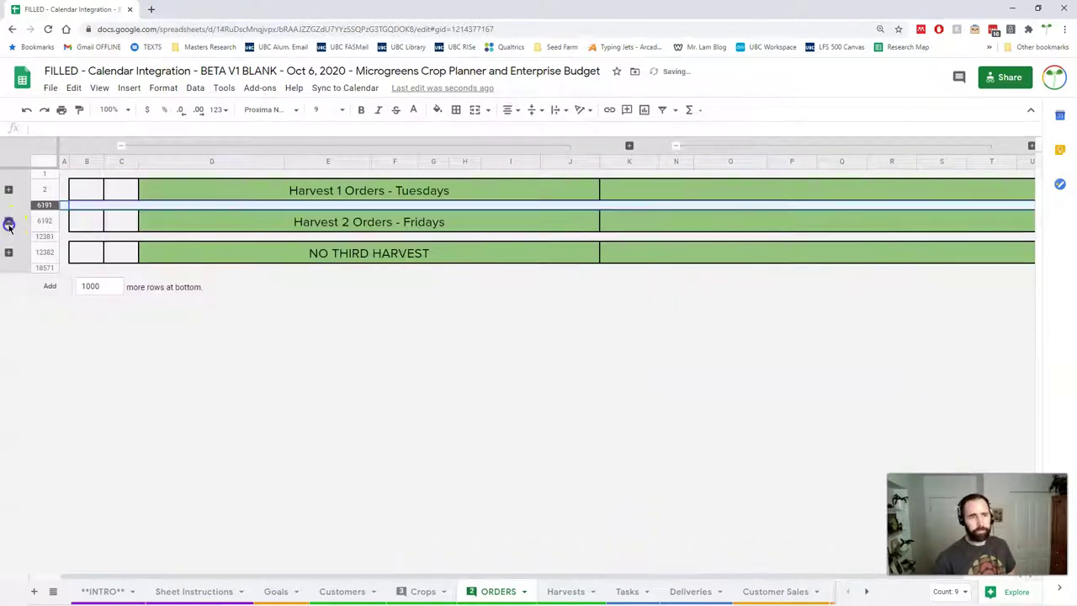
left_click(9, 223)
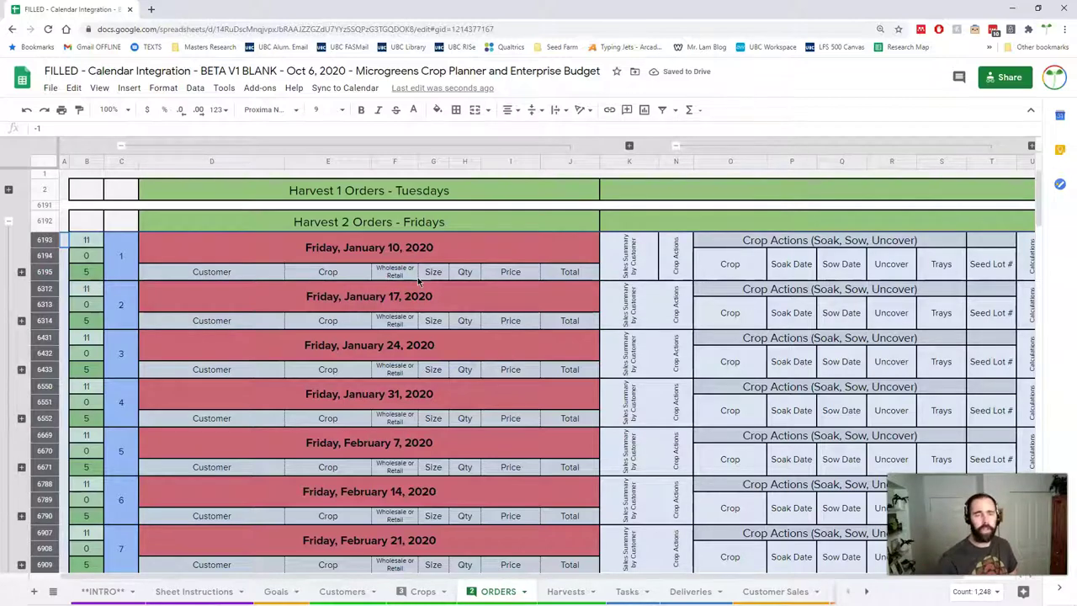
Examine the Friday harvest dates and the order-type counts in column B, including the market-order formula for August 28, 2020
scroll(442, 451, "down", 15)
scroll(442, 451, "down", 15)
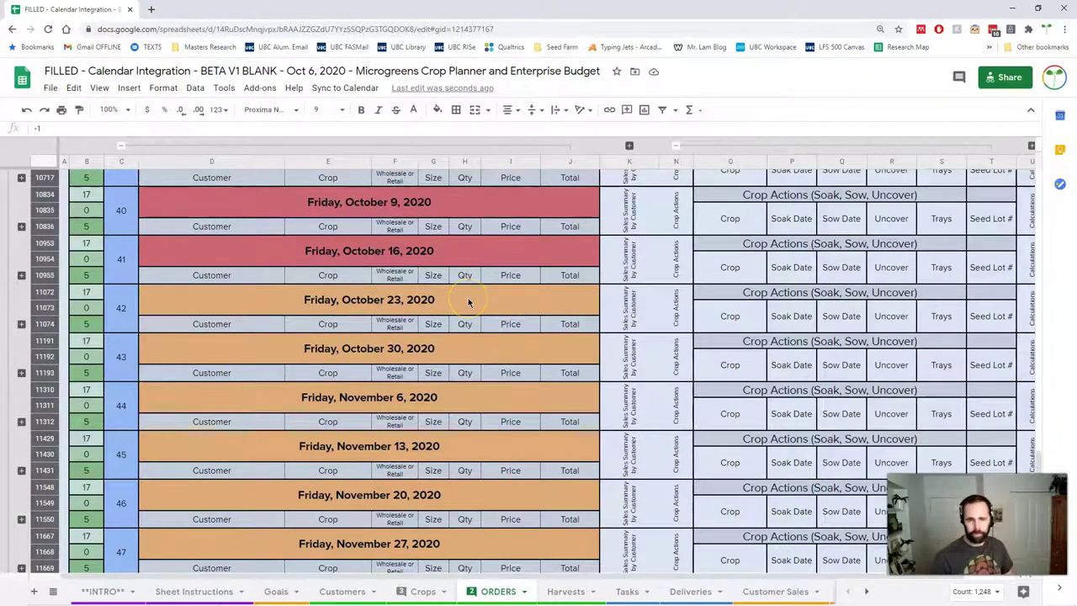
scroll(467, 302, "up", 6)
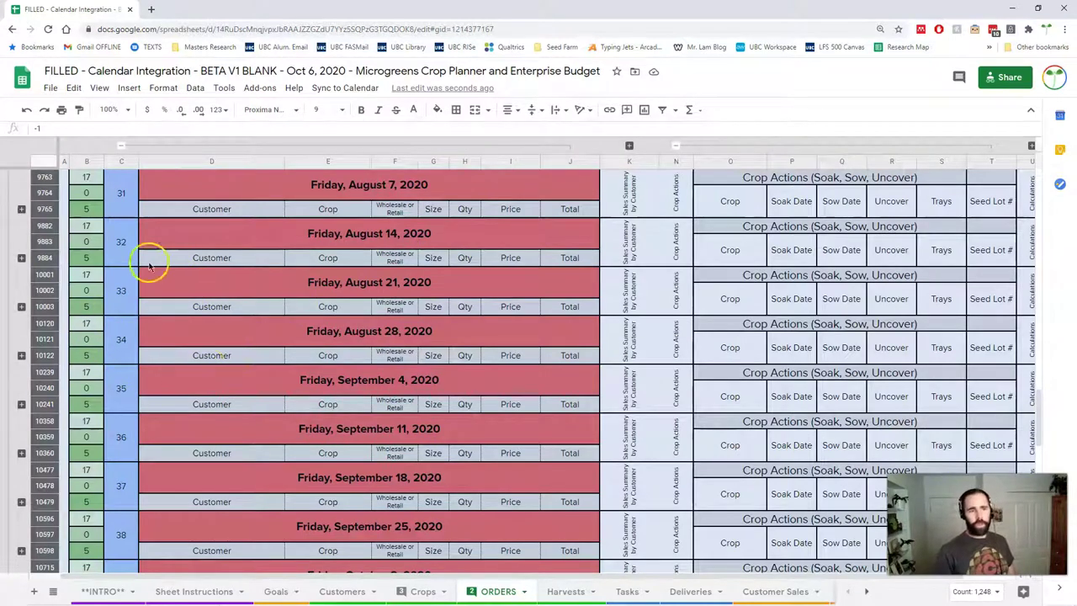
left_click(89, 326)
left_click(93, 353)
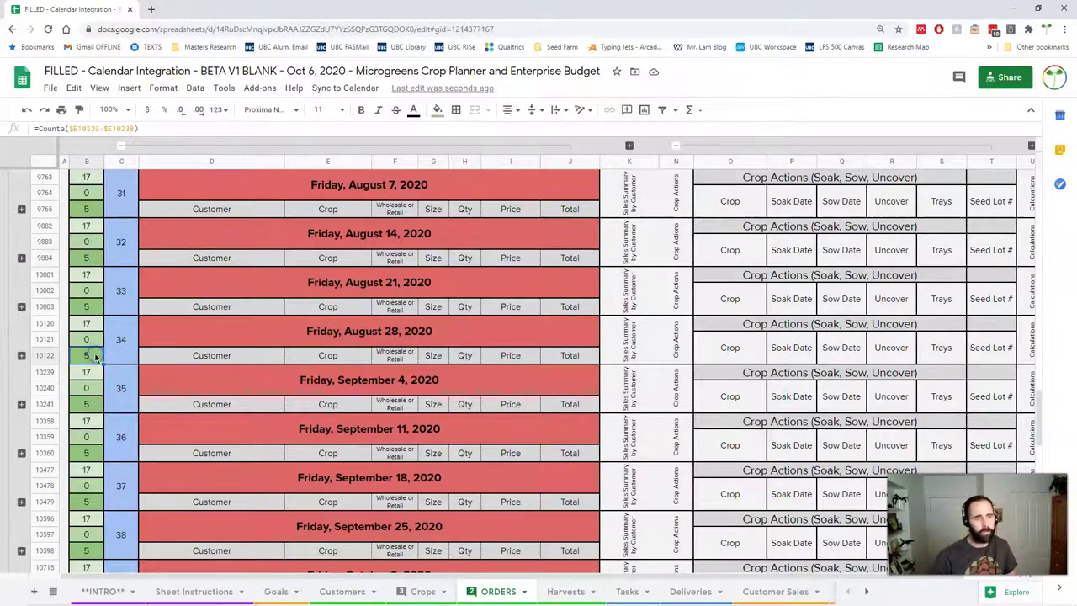
scroll(132, 409, "down", 12)
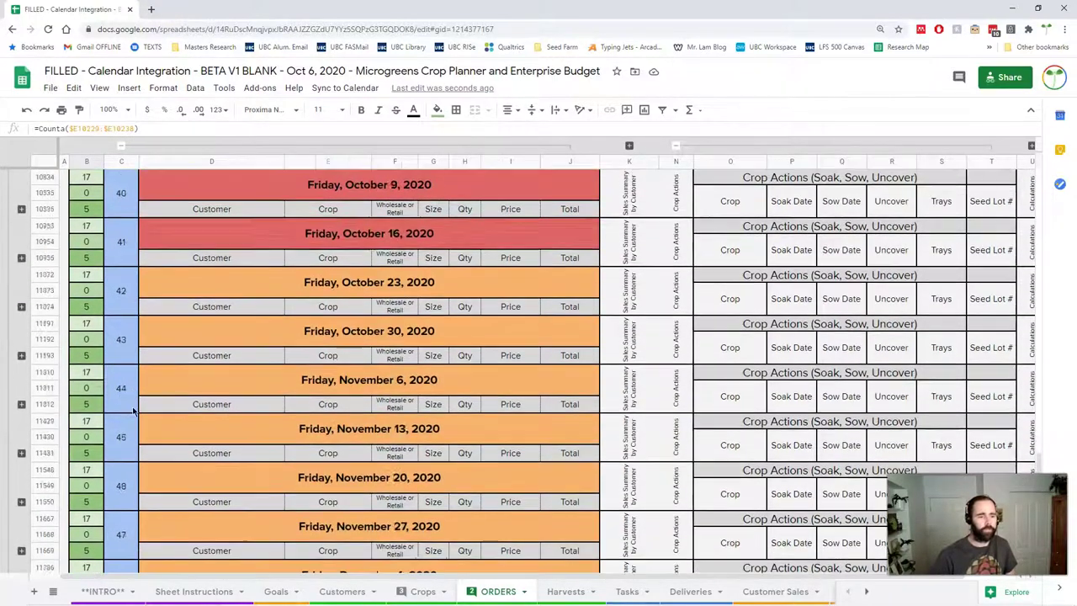
scroll(132, 409, "down", 3)
scroll(132, 409, "up", 20)
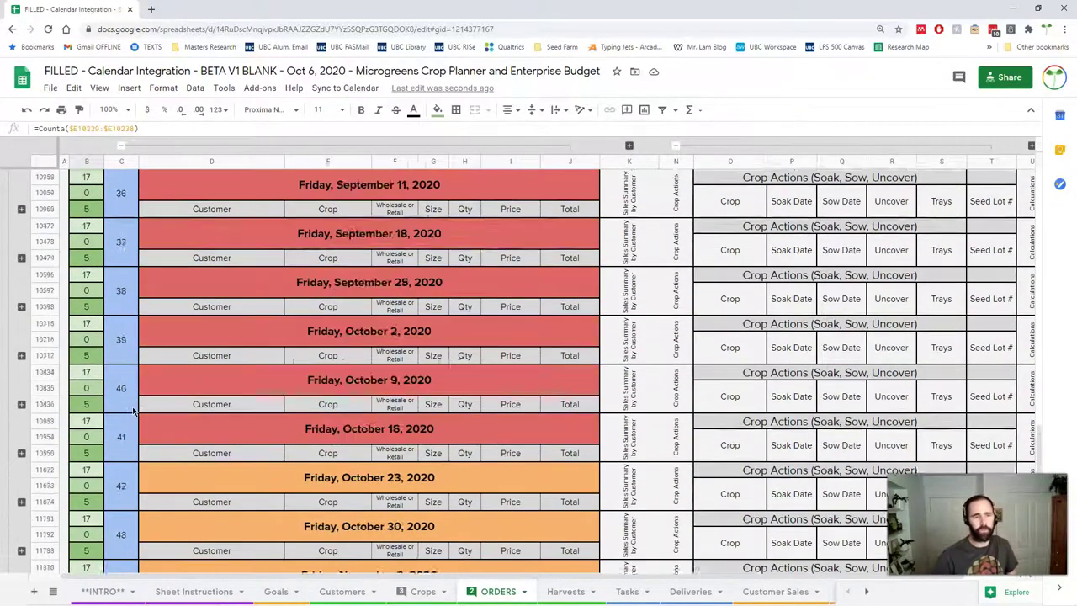
scroll(133, 409, "up", 5)
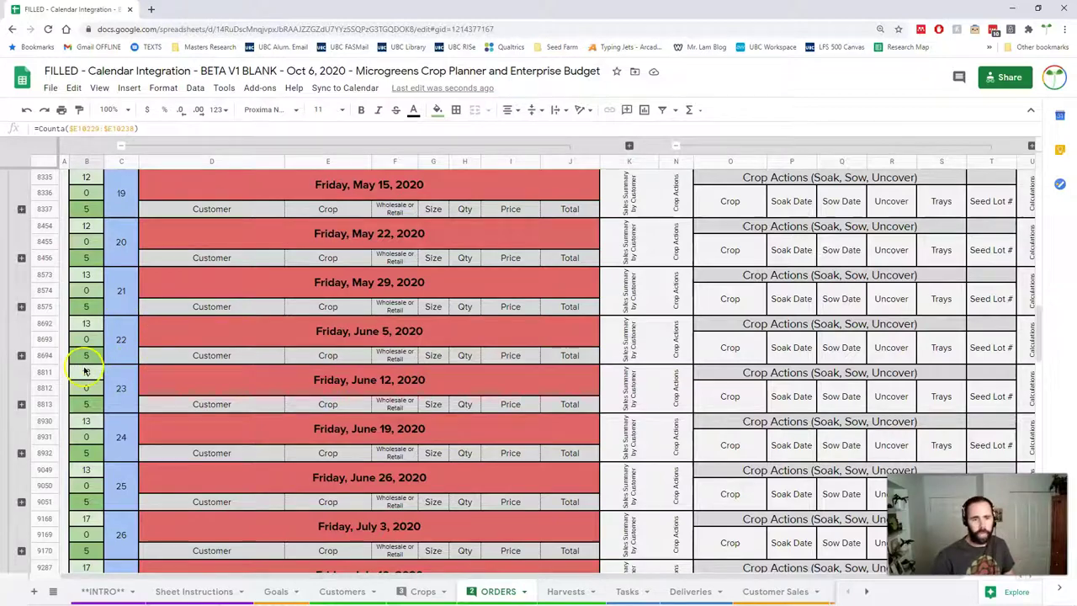
scroll(264, 375, "up", 3)
scroll(264, 381, "up", 2)
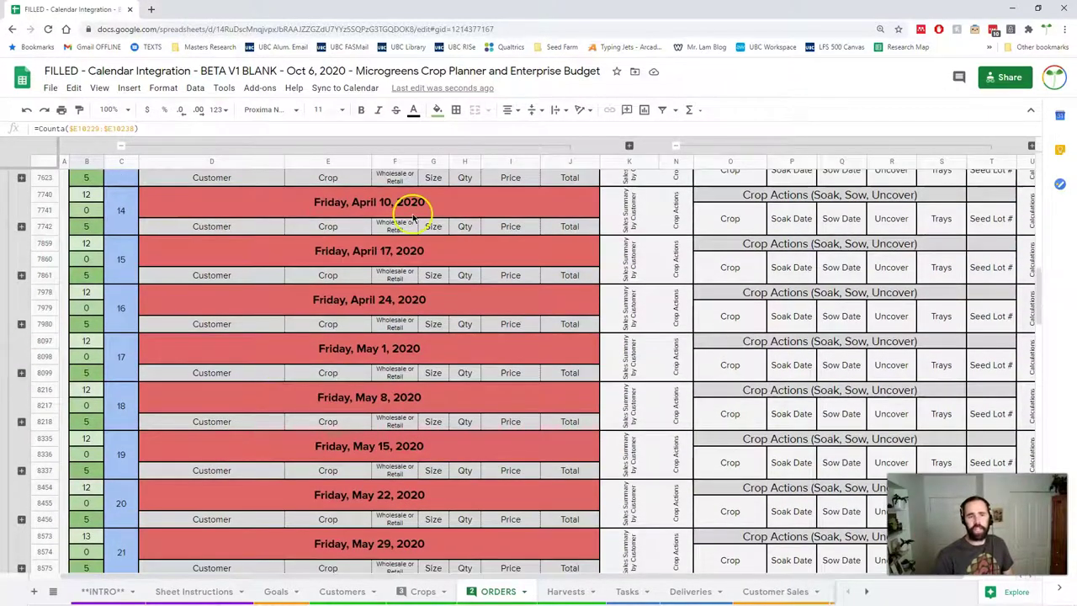
Expand the Harvest 1 Orders - Tuesdays group, examine its harvest dates, and collapse the group again
scroll(211, 447, "up", 9)
scroll(214, 443, "up", 7)
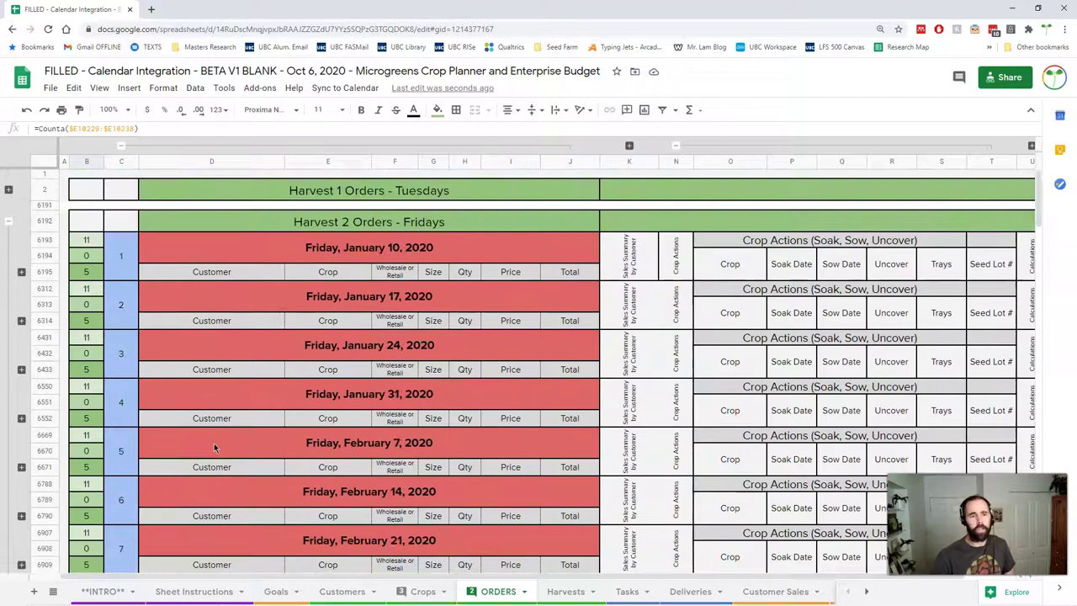
left_click(11, 192)
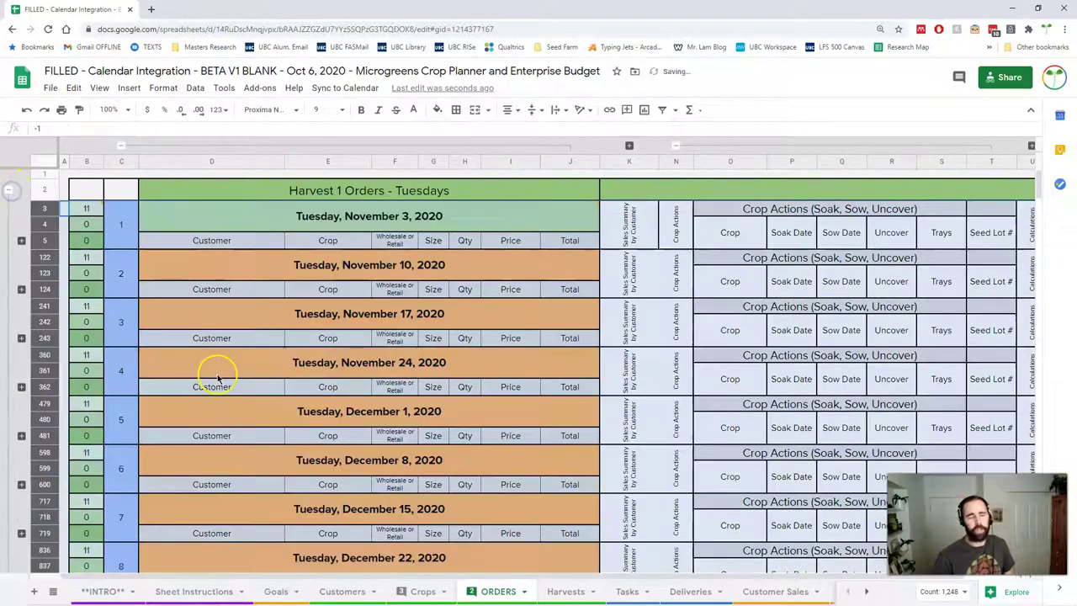
scroll(217, 374, "down", 8)
scroll(217, 373, "down", 1)
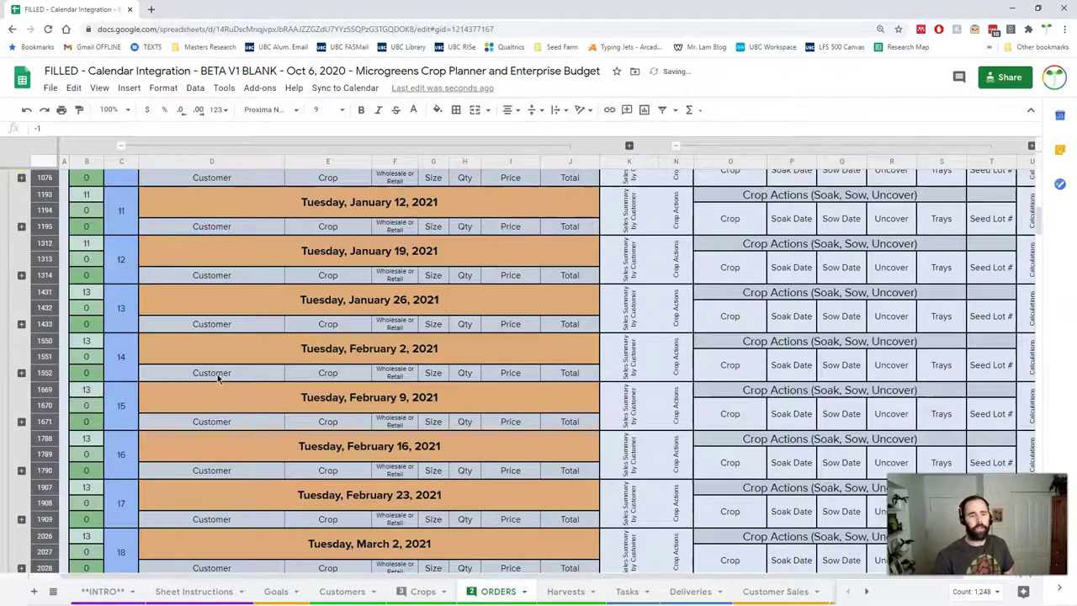
left_click(7, 379)
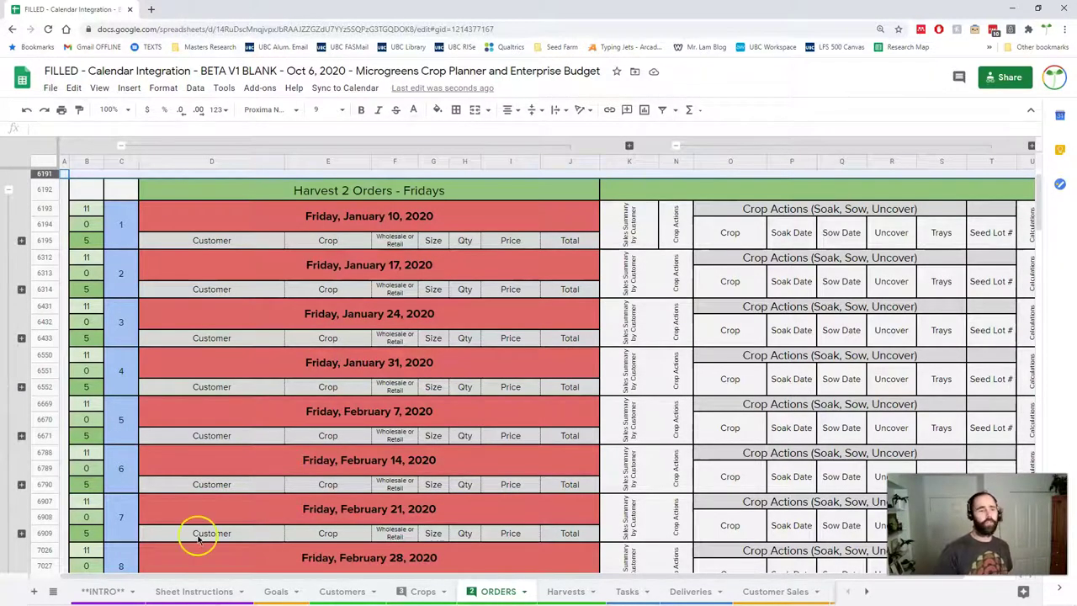
Hide rows 10953 - 10955 of the Friday, October 16, 2020 harvest, and undo the hiding
scroll(194, 531, "down", 7)
scroll(197, 539, "down", 3)
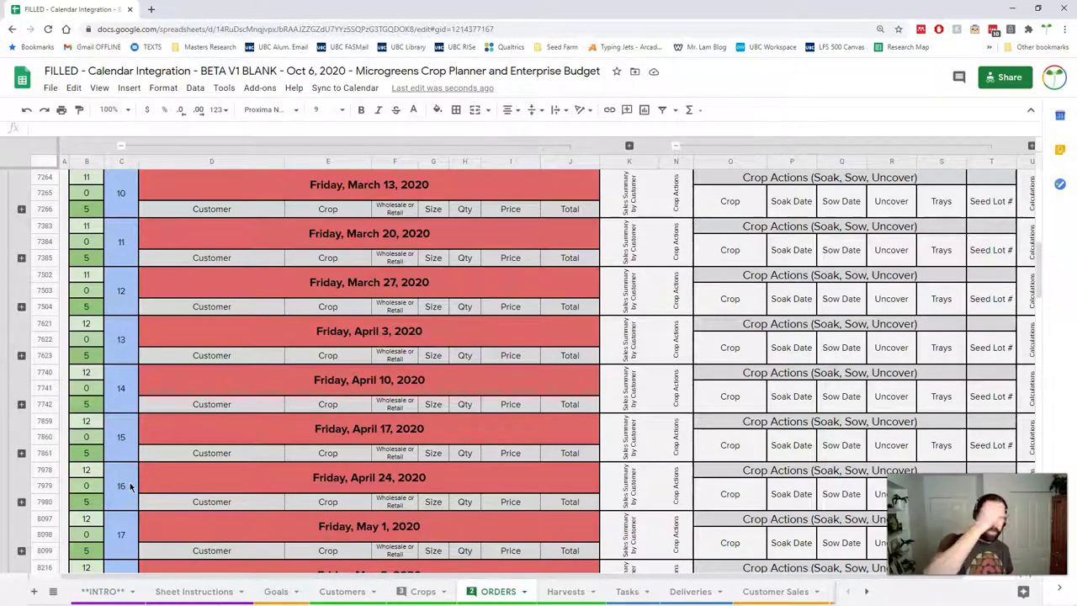
left_click(128, 486)
left_click(123, 539)
left_click(312, 407)
scroll(314, 410, "down", 10)
scroll(315, 409, "down", 10)
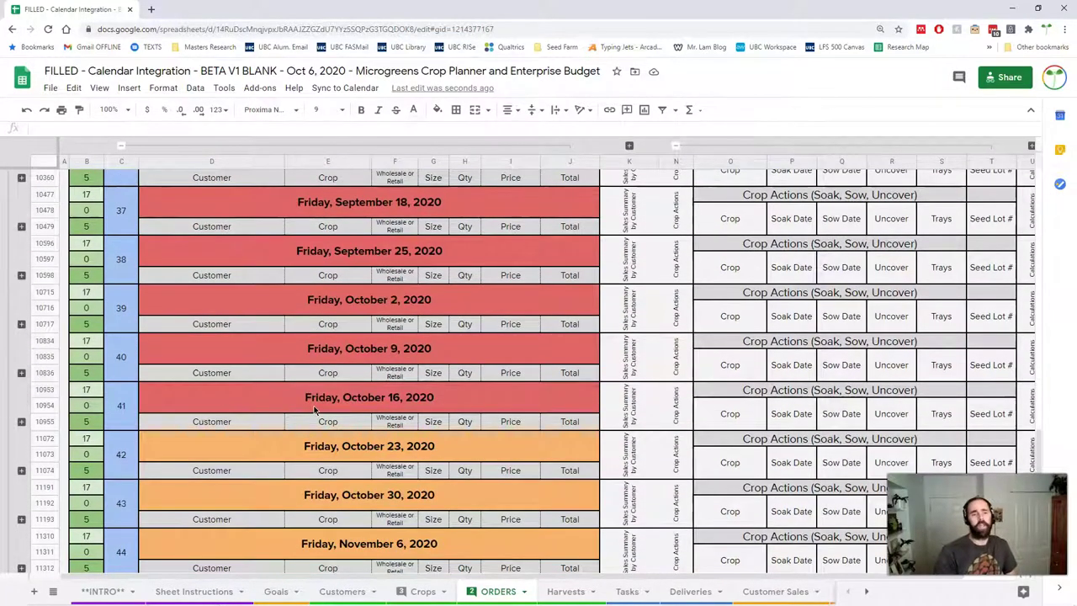
left_click(45, 390)
left_click_drag(46, 389, 46, 419)
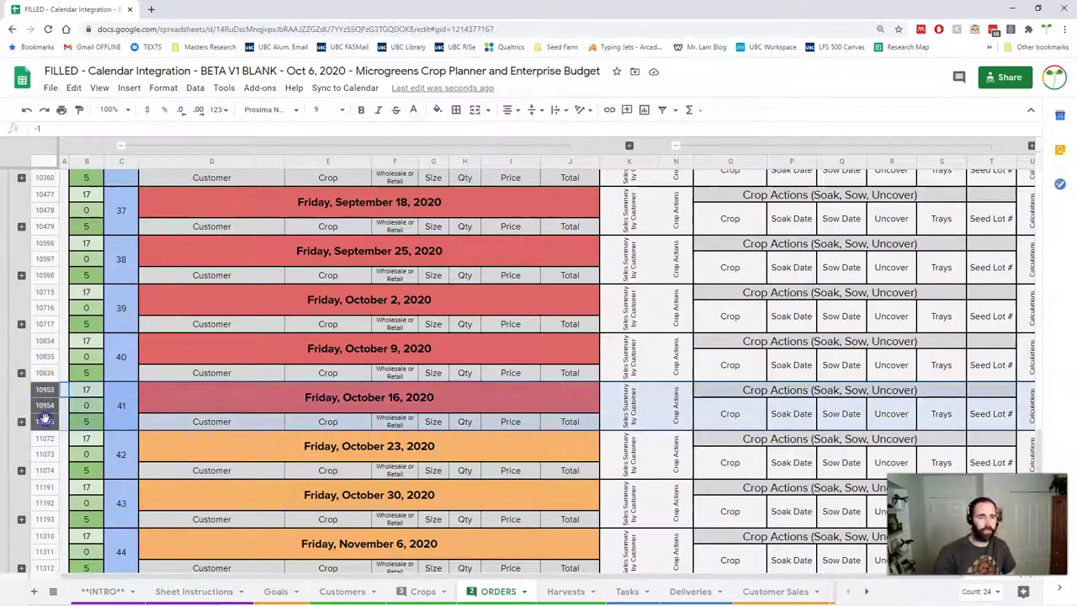
right_click(45, 418)
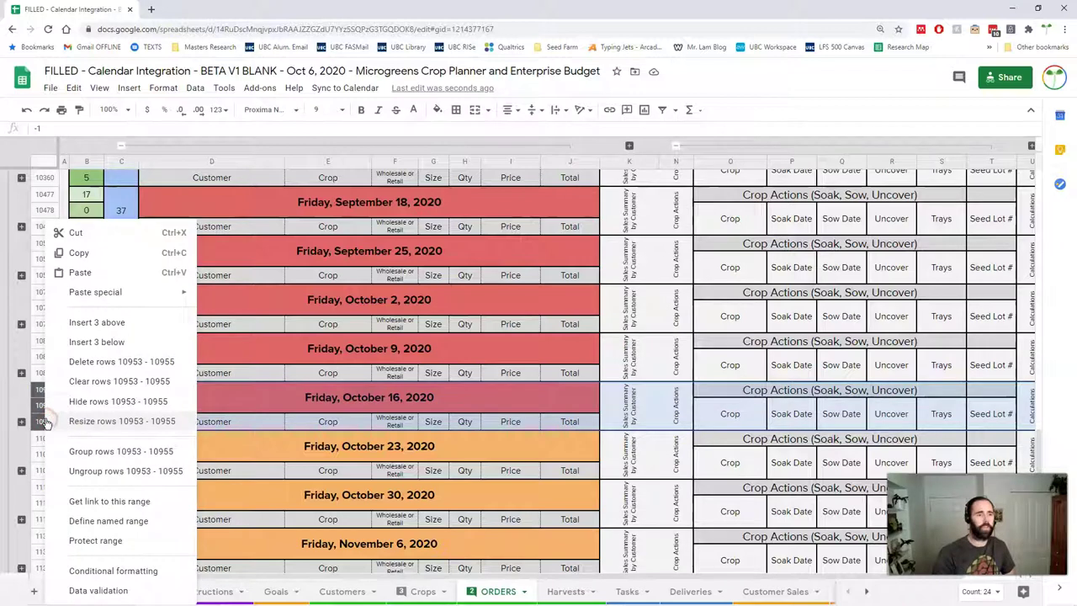
left_click(97, 402)
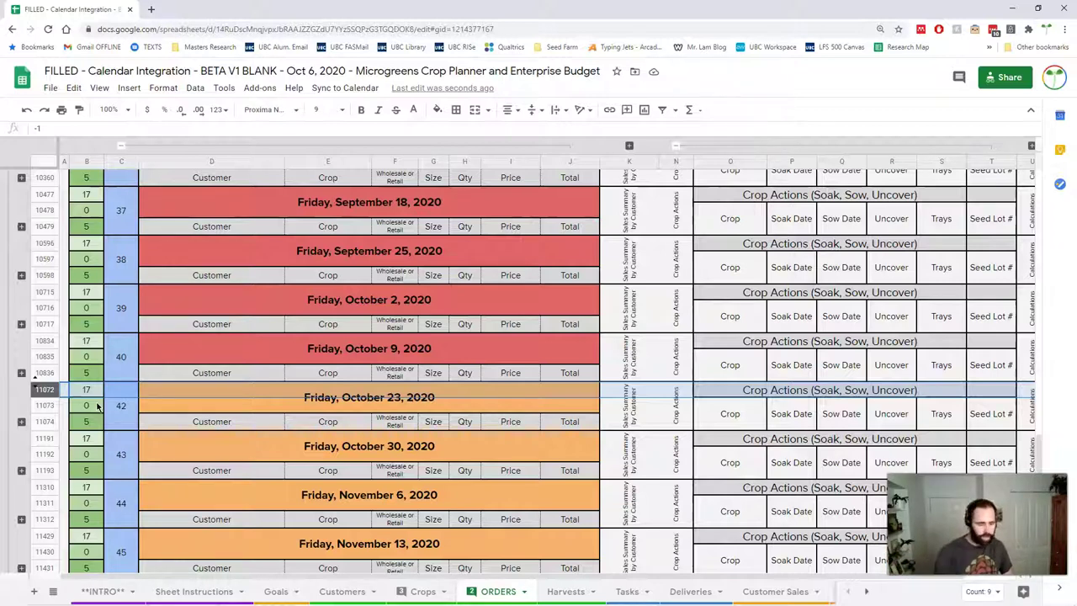
key("ctrl+z")
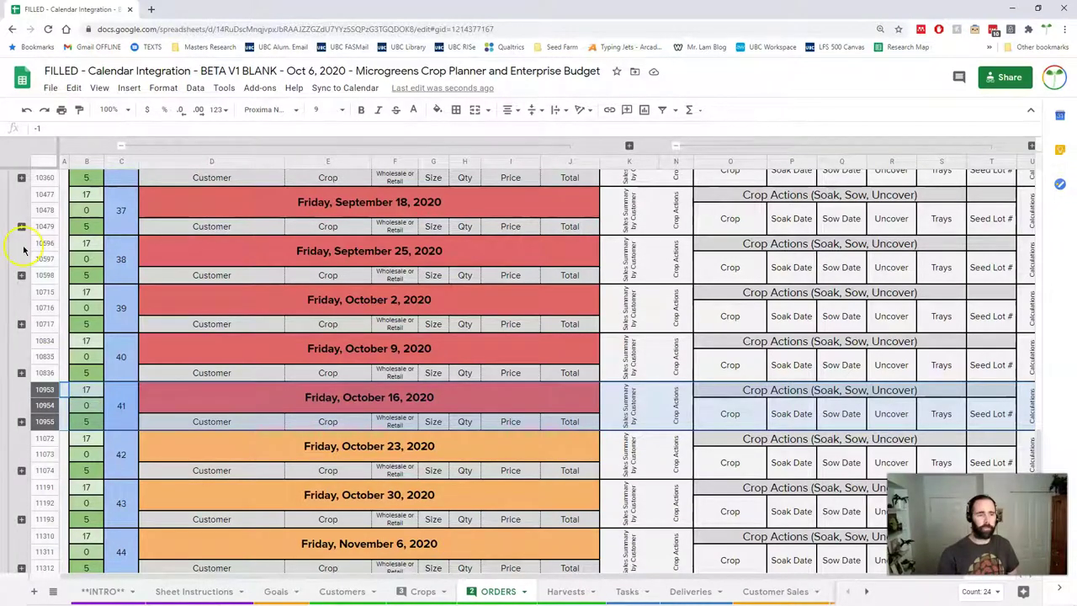
Collapse the Harvest 2 Orders - Fridays group and expand all row groups in the ORDERS sheet at once
left_click(10, 320)
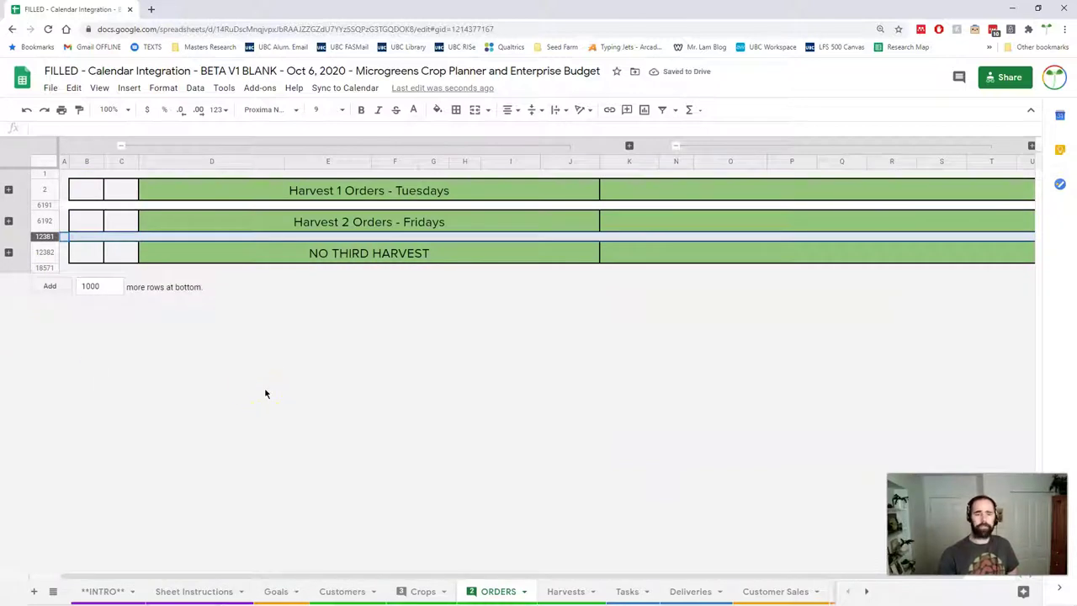
left_click(224, 367)
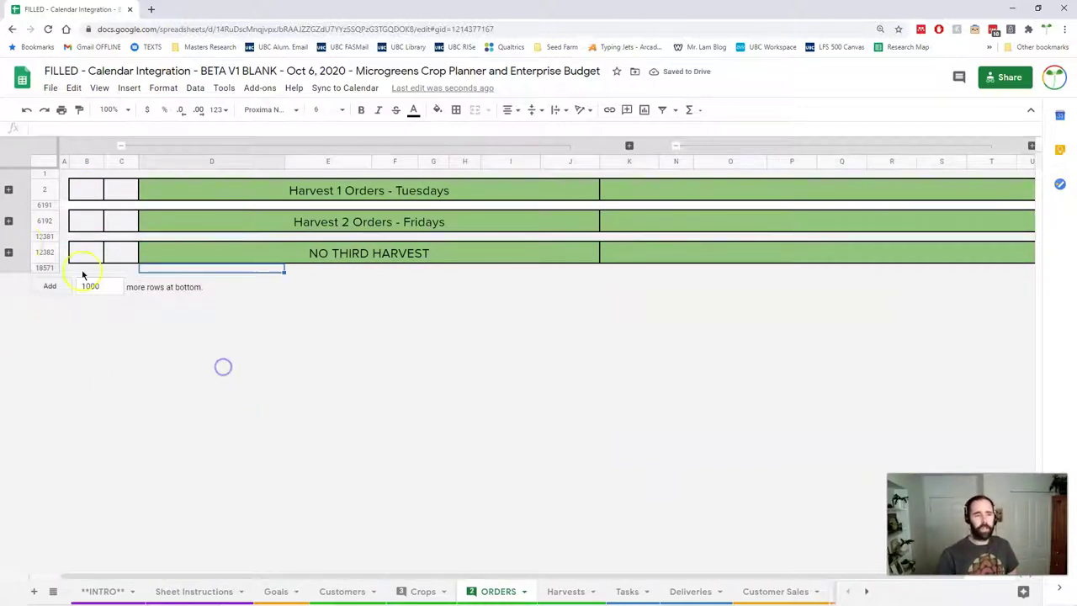
right_click(12, 229)
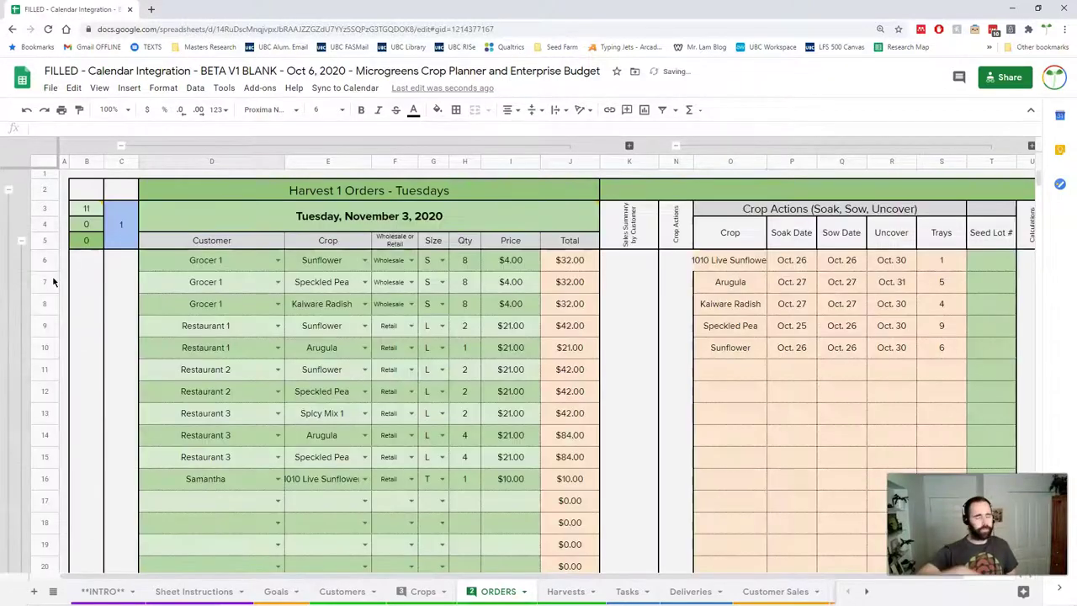
left_click(53, 283)
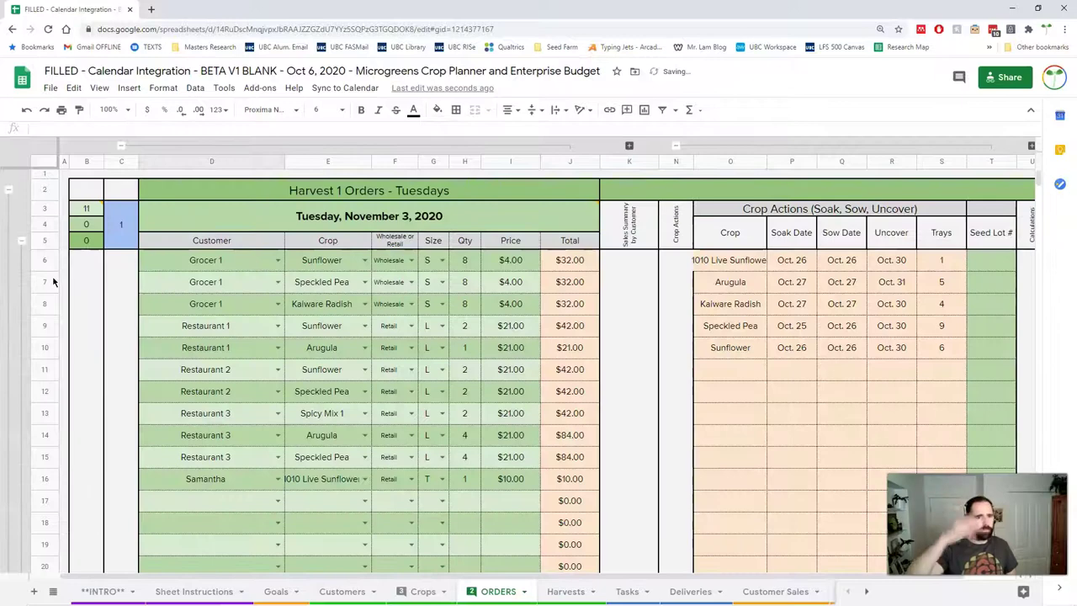
Examine the fully expanded Tuesday orders of November 2020, and collapse all row groups at once
scroll(268, 357, "down", 20)
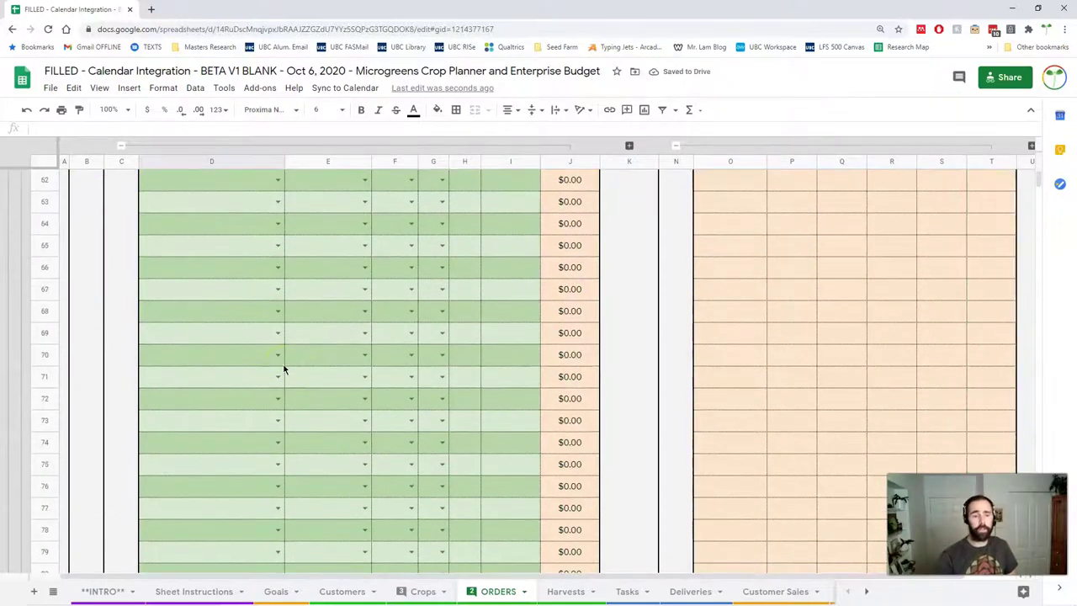
scroll(284, 368, "down", 20)
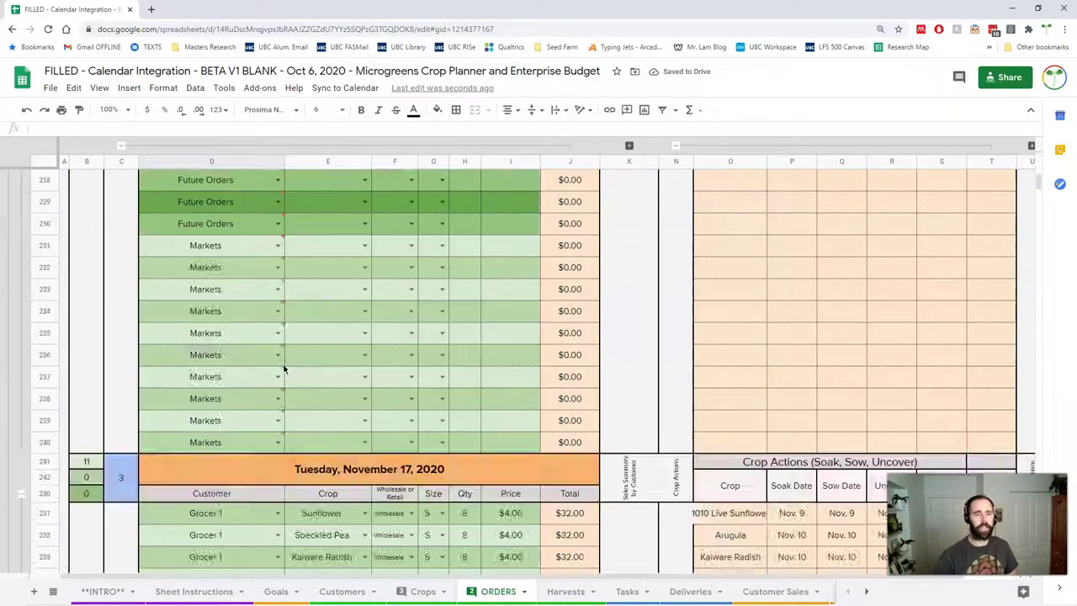
scroll(284, 369, "down", 10)
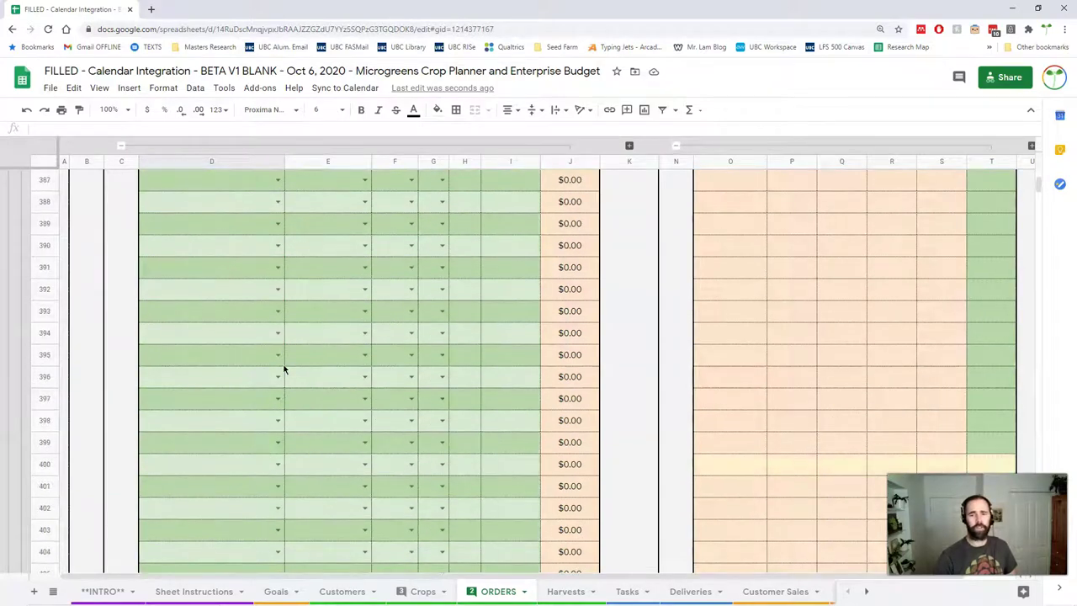
scroll(611, 290, "up", 20)
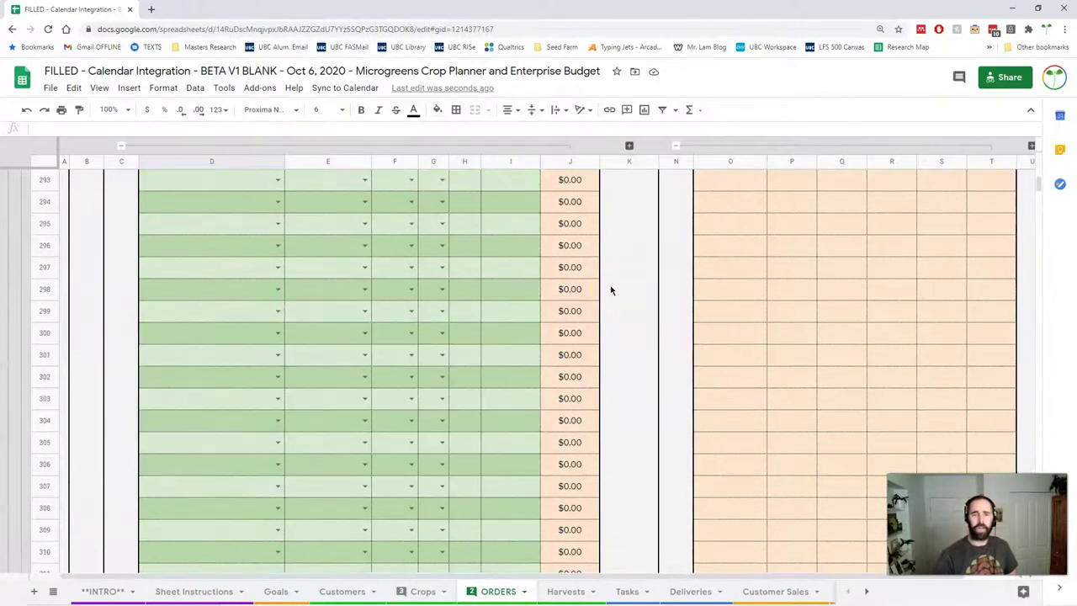
scroll(611, 290, "up", 20)
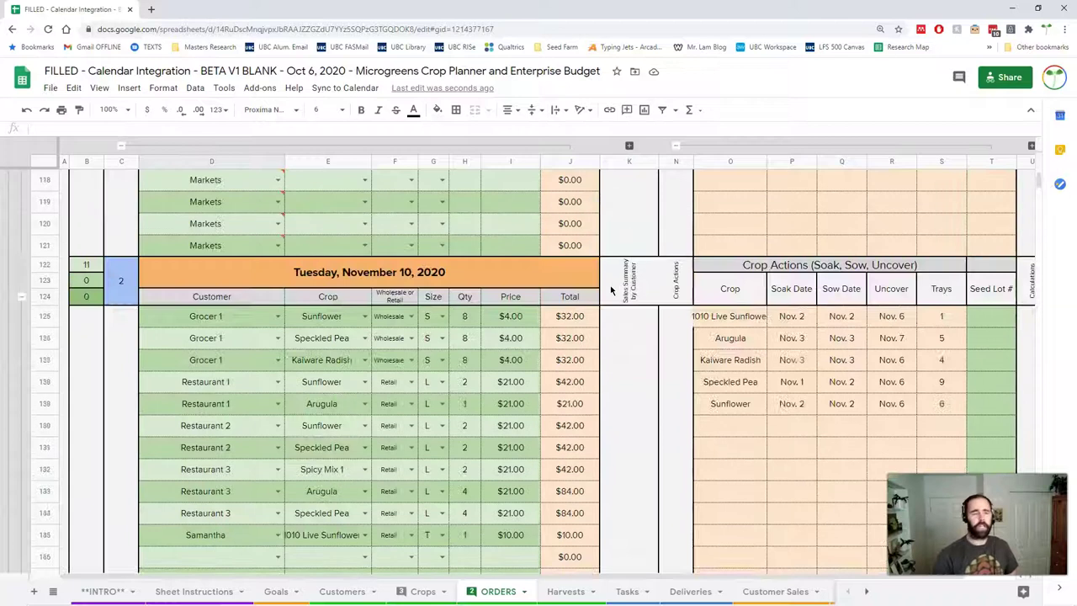
scroll(611, 290, "up", 8)
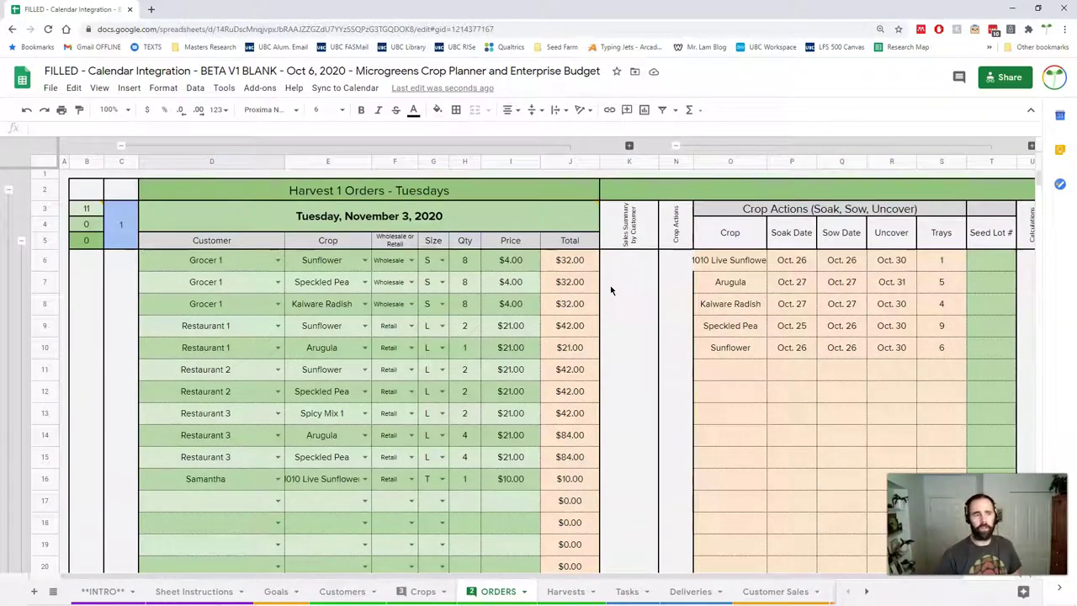
right_click(20, 339)
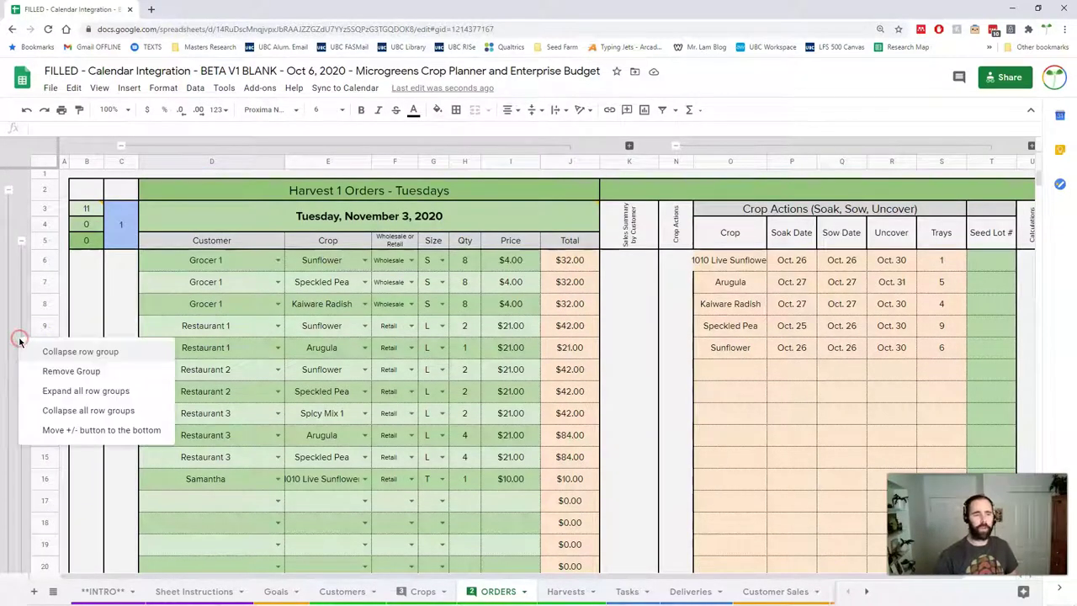
left_click(53, 409)
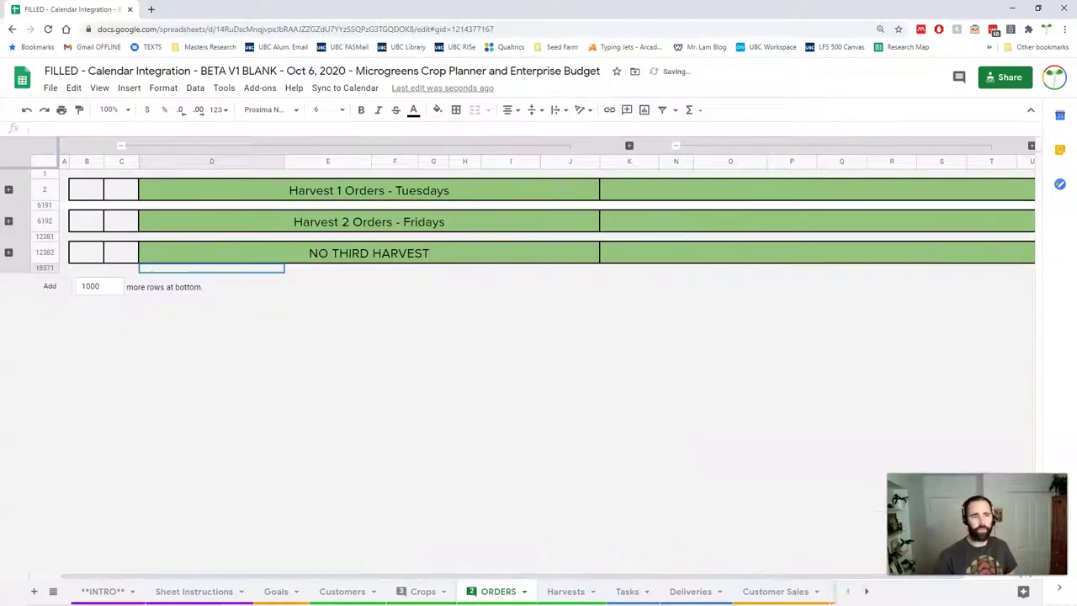
Expand the Harvest 2 Orders - Fridays group, examine the orders for Friday, February 28, 2020, and collapse that date's rows
left_click(7, 222)
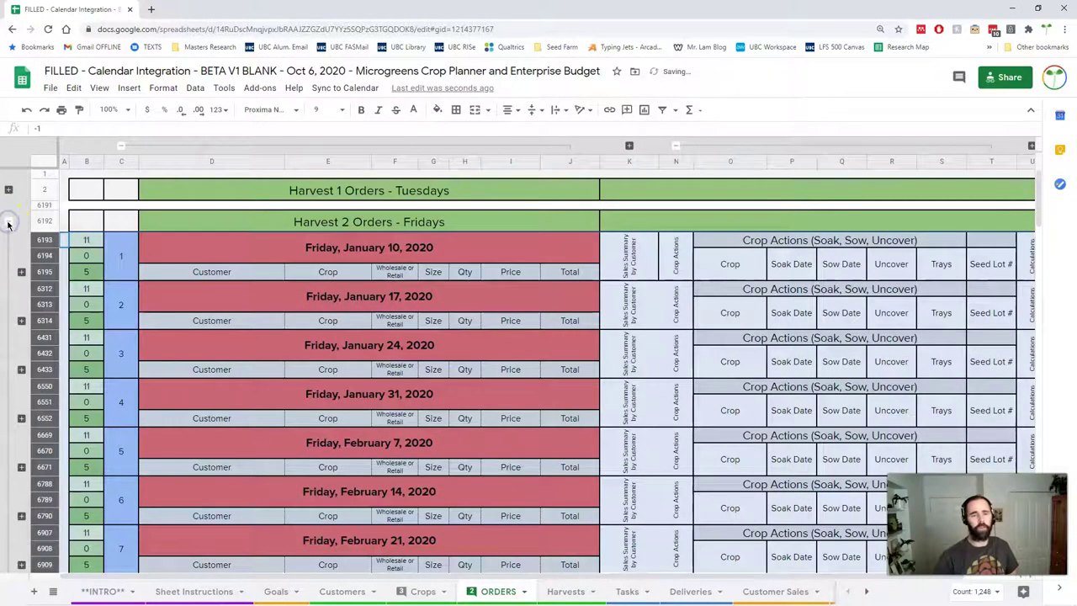
scroll(232, 366, "down", 5)
scroll(232, 366, "down", 1)
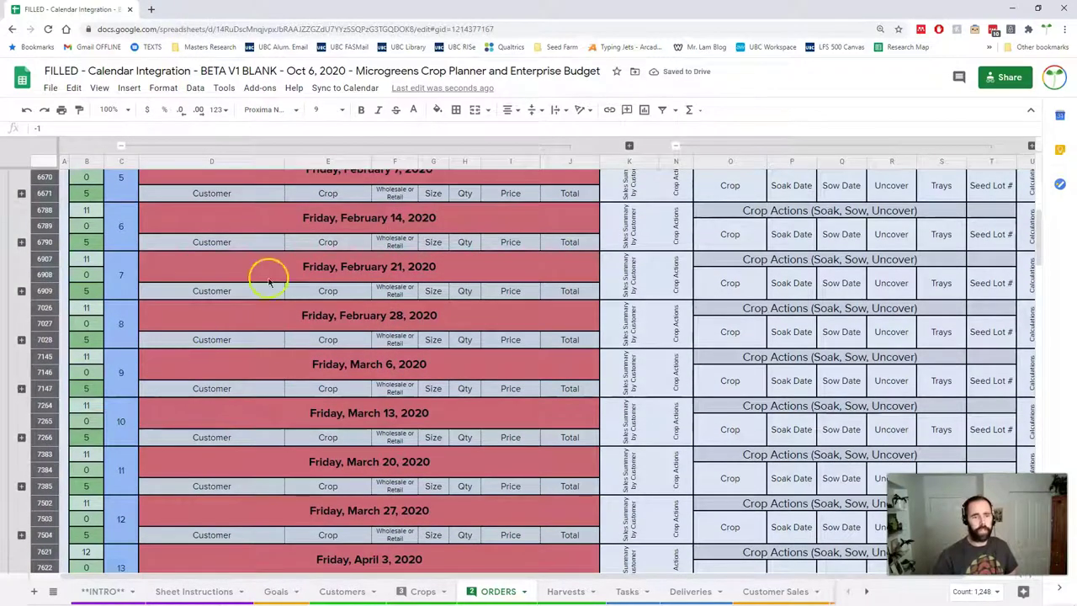
left_click(21, 340)
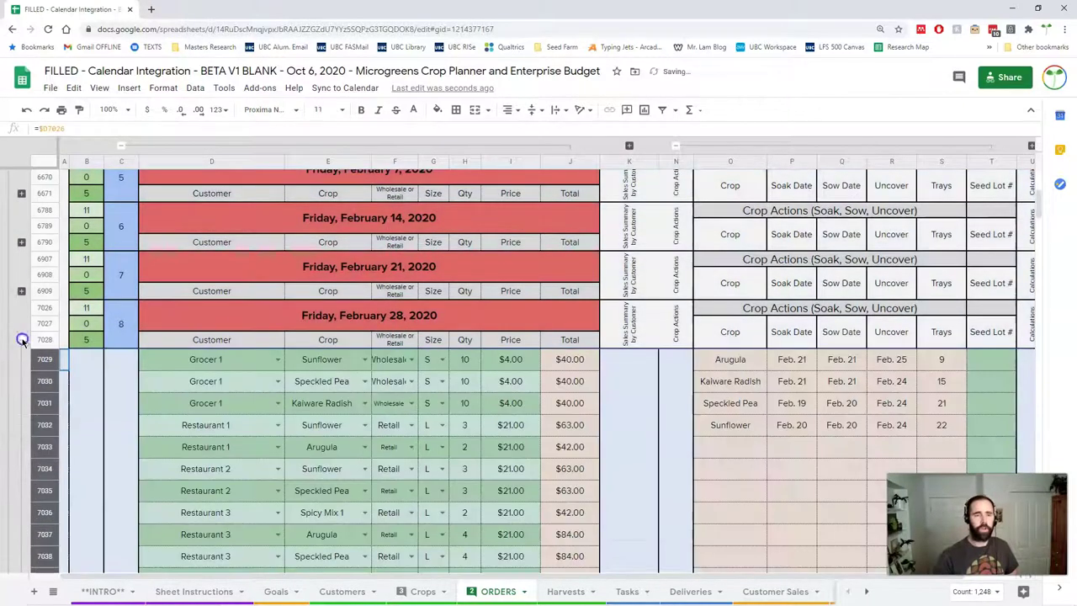
scroll(312, 425, "down", 2)
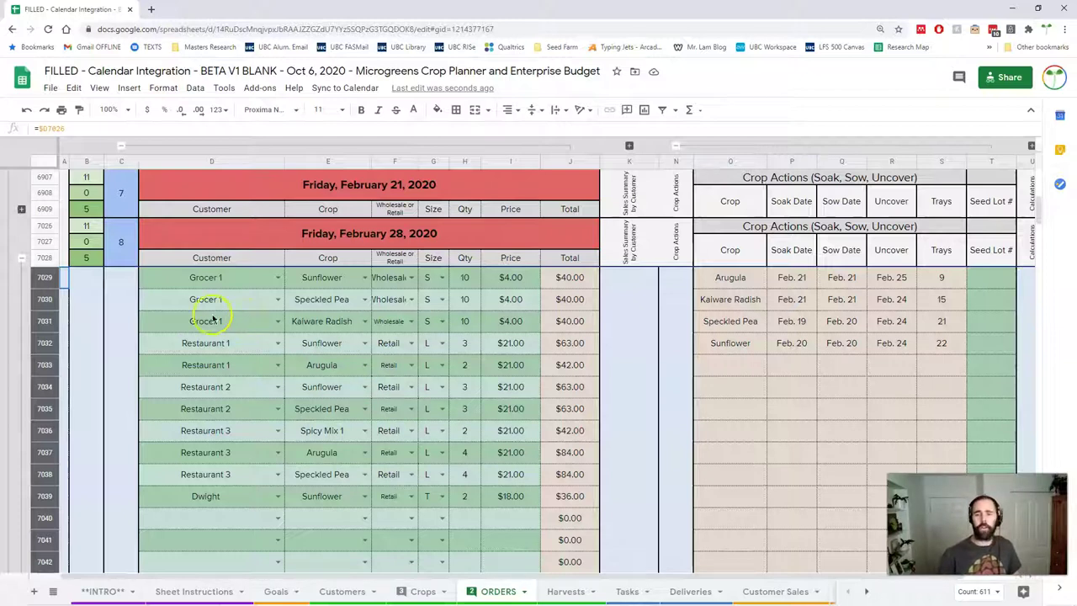
left_click(20, 336)
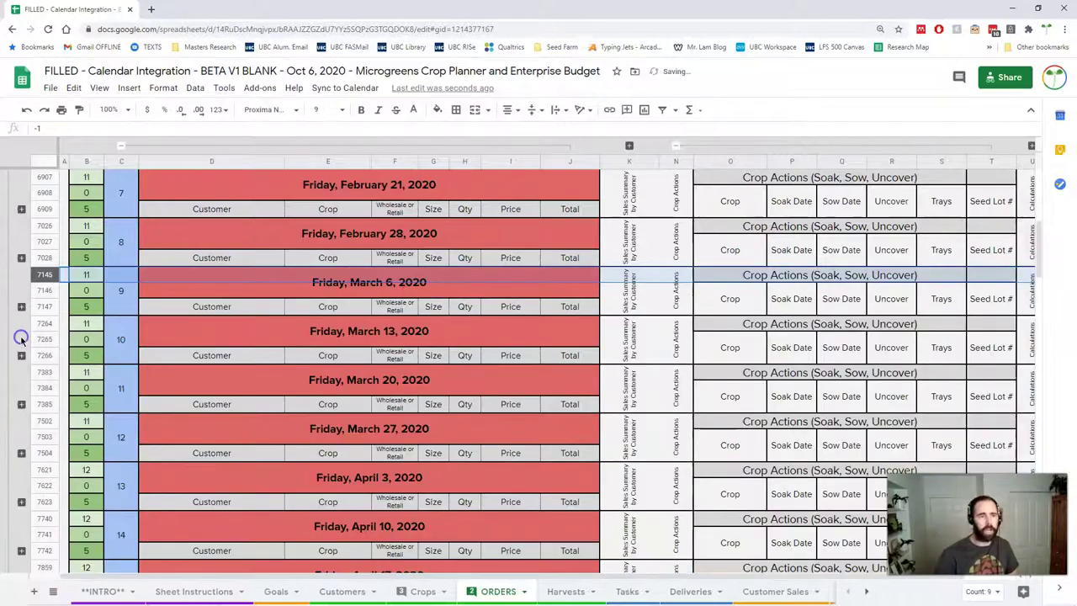
Collapse the Harvest 2 Orders - Fridays group and expand the Tuesday, November 3, 2020 orders within the Harvest 1 group
scroll(258, 337, "up", 5)
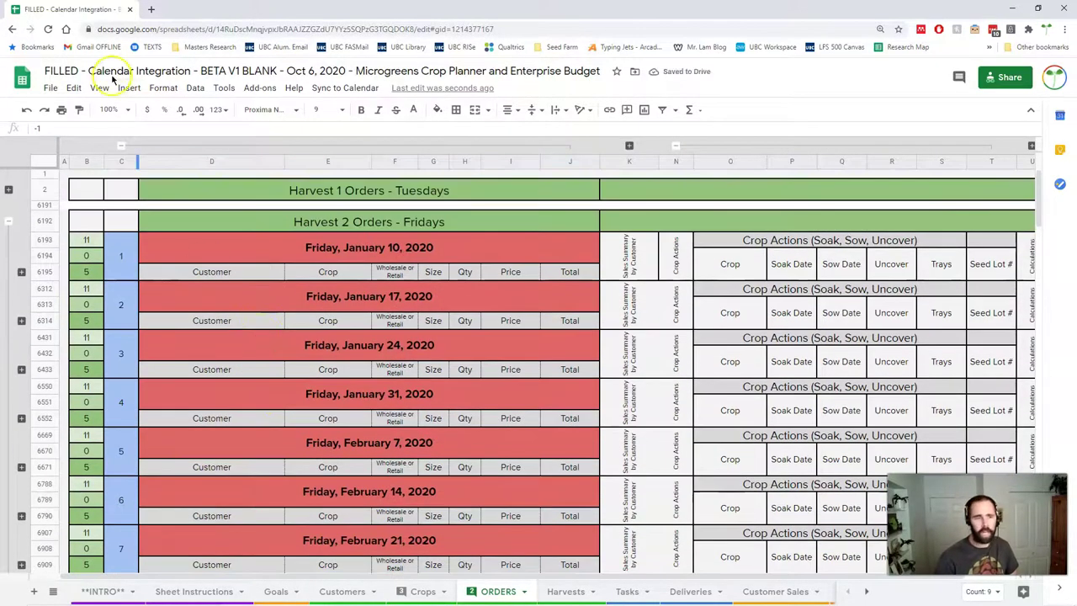
left_click(9, 244)
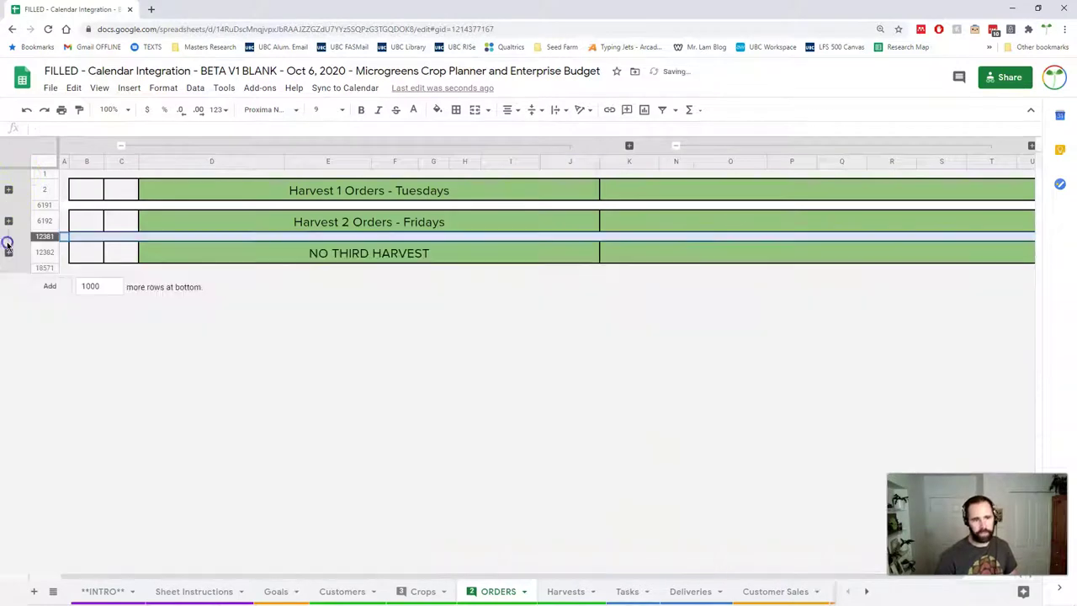
left_click(10, 190)
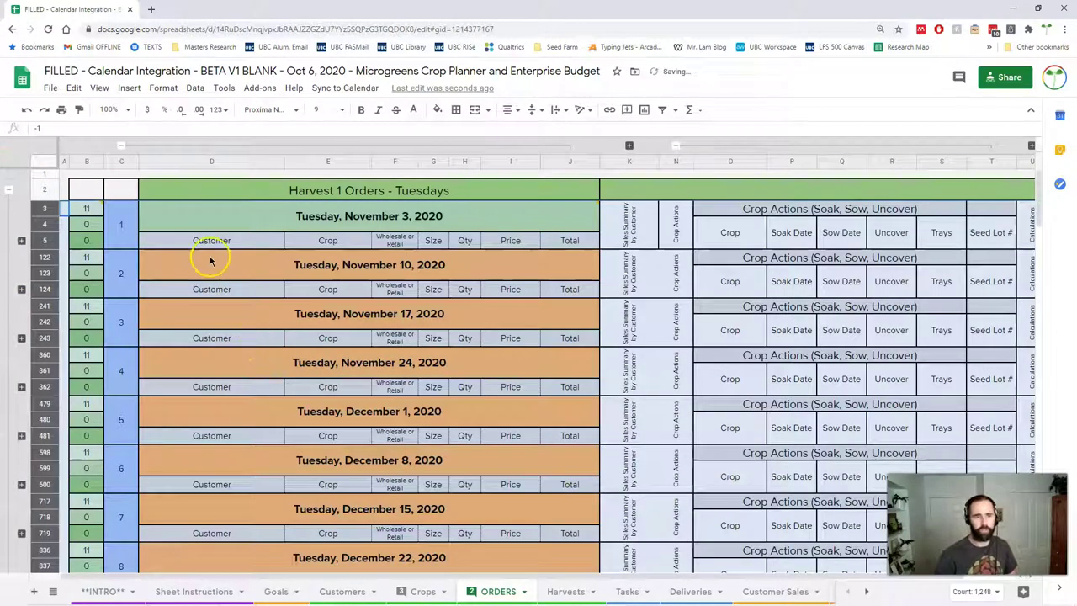
left_click(21, 240)
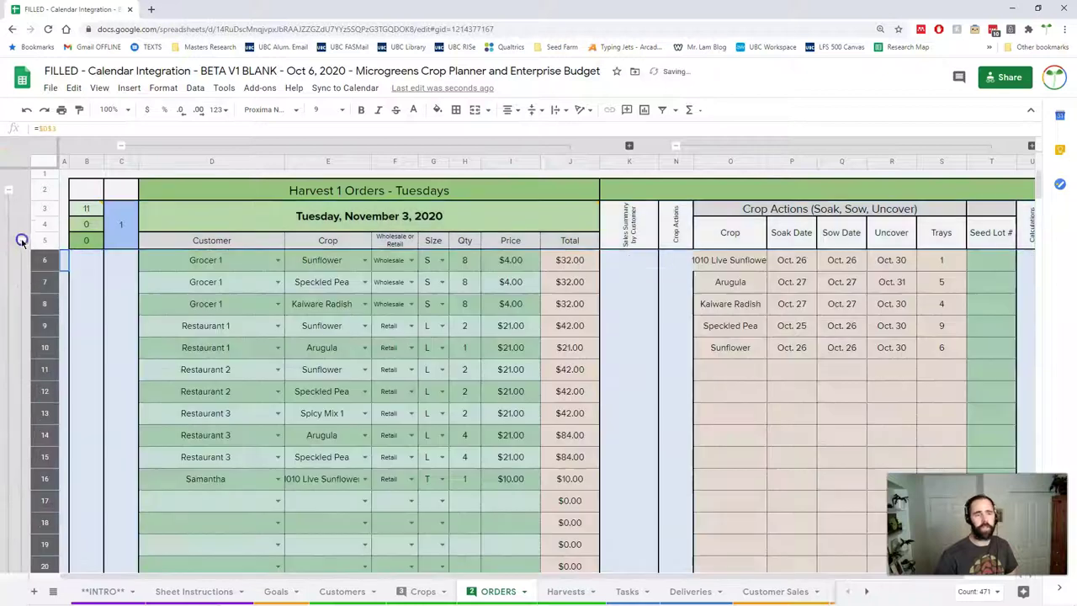
Draft a comment on Restaurant 3's Spicy Mix 1 order that mentions a contact by e-mail, and discard it
left_click(326, 414)
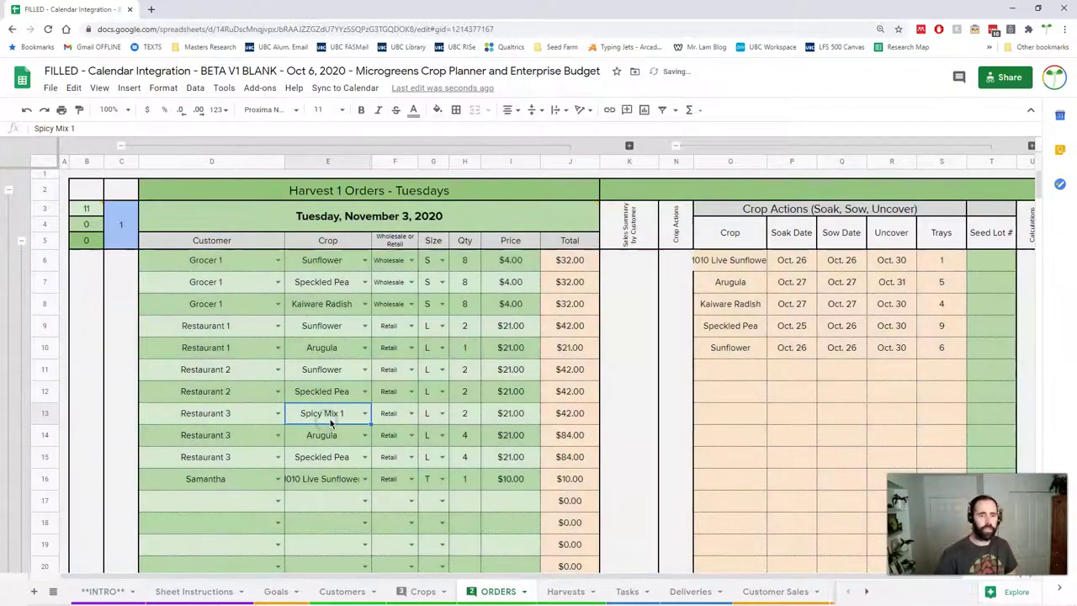
right_click(331, 425)
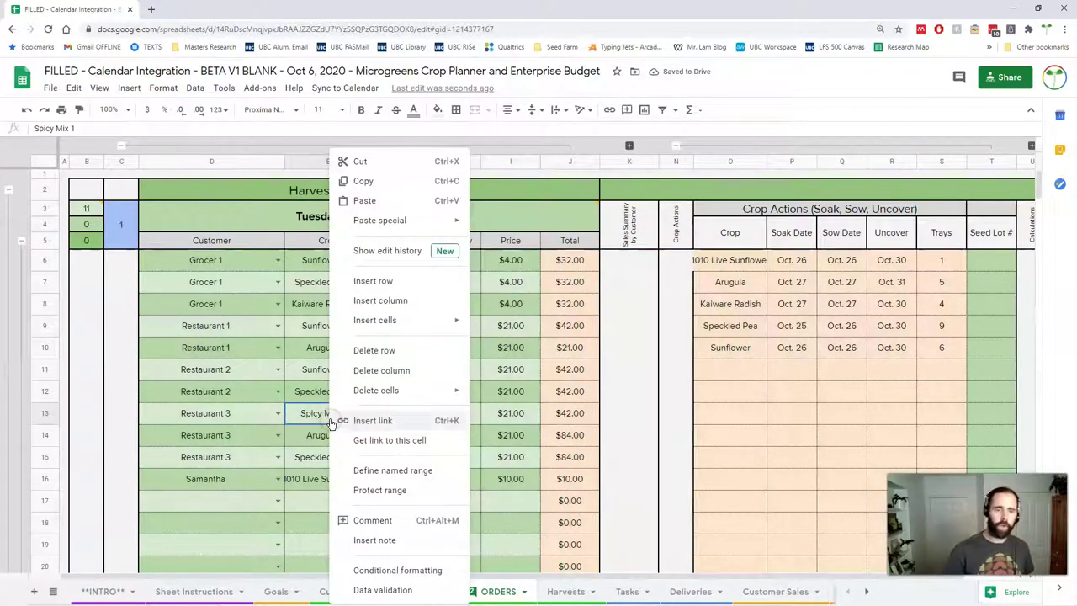
left_click(381, 520)
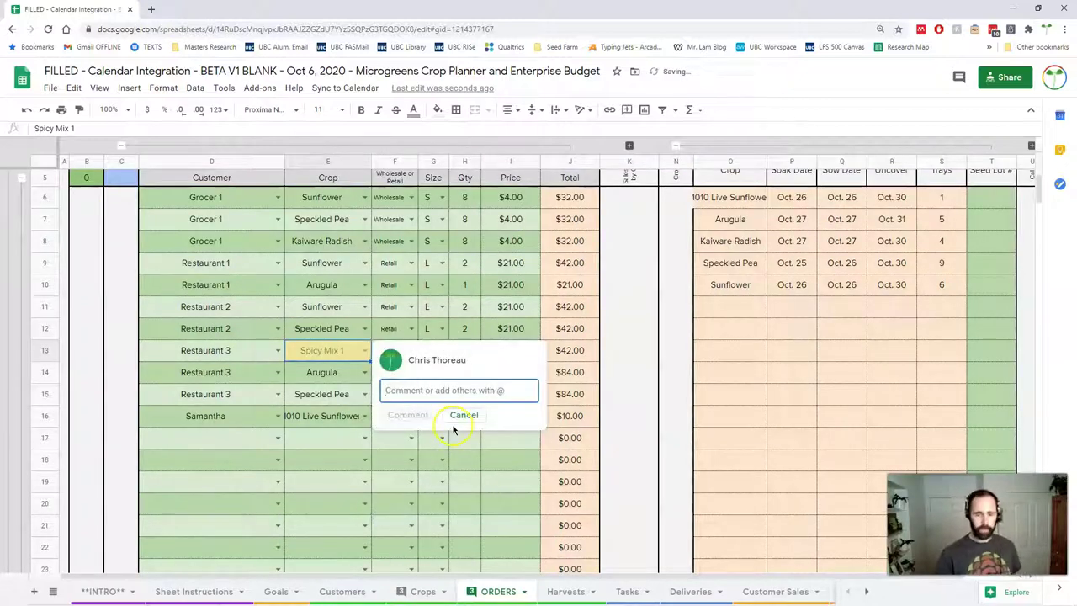
type("@garlic")
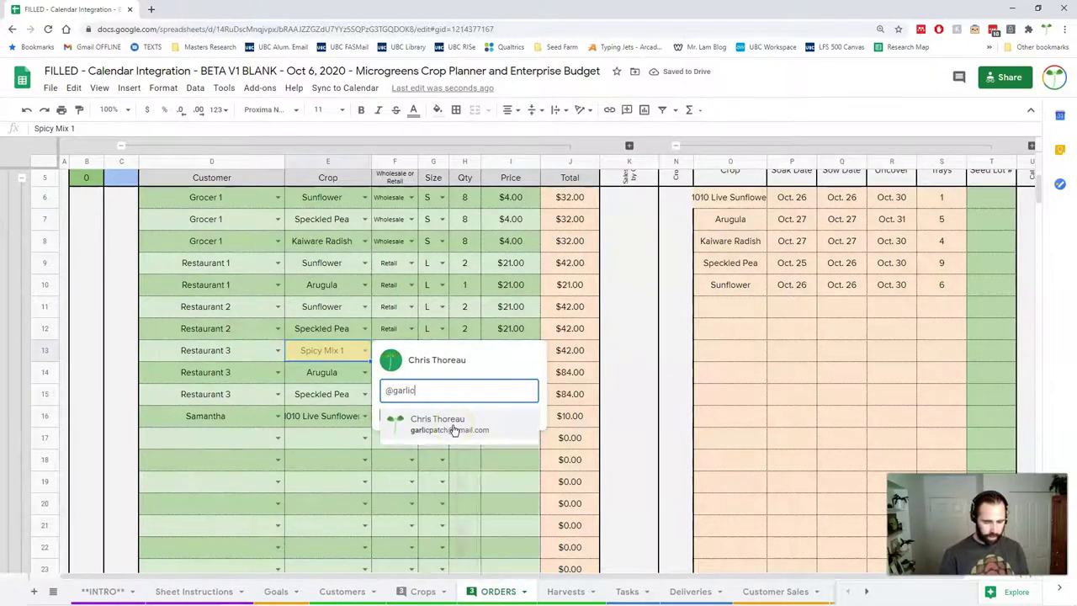
type("patch")
left_click(453, 425)
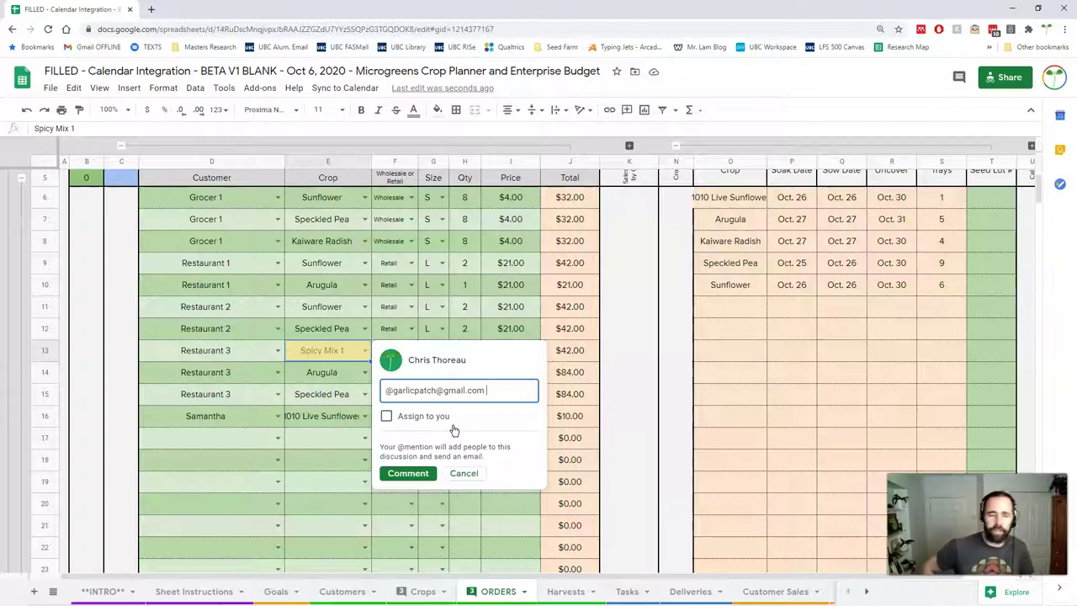
left_click(462, 474)
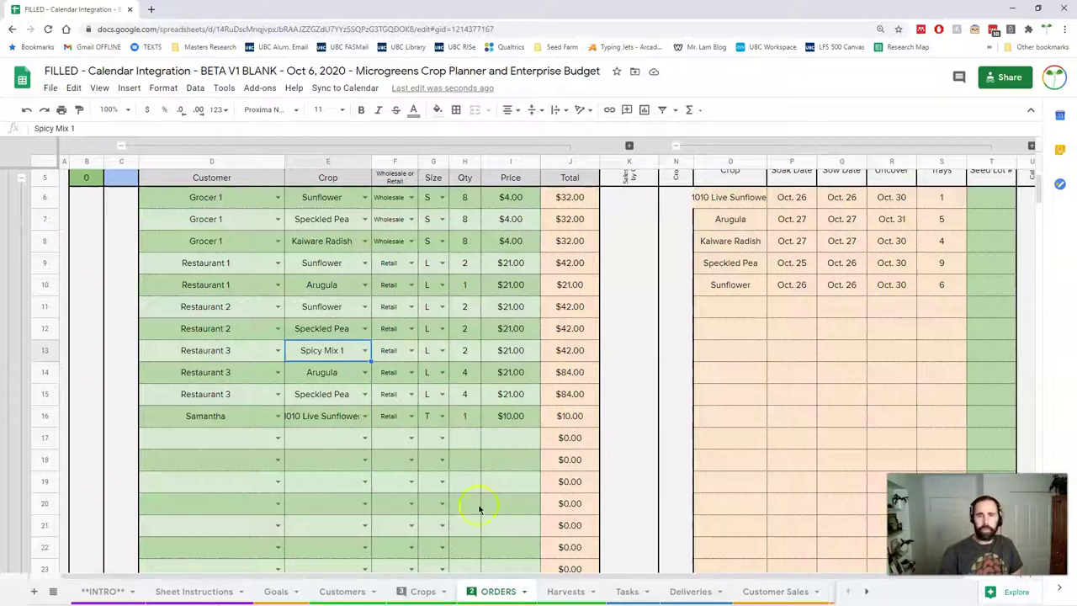
Expand the Sales Summary by Customer columns and examine the customer totals for the Tuesday, November 3, 2020 orders
left_click(431, 334)
scroll(431, 333, "up", 1)
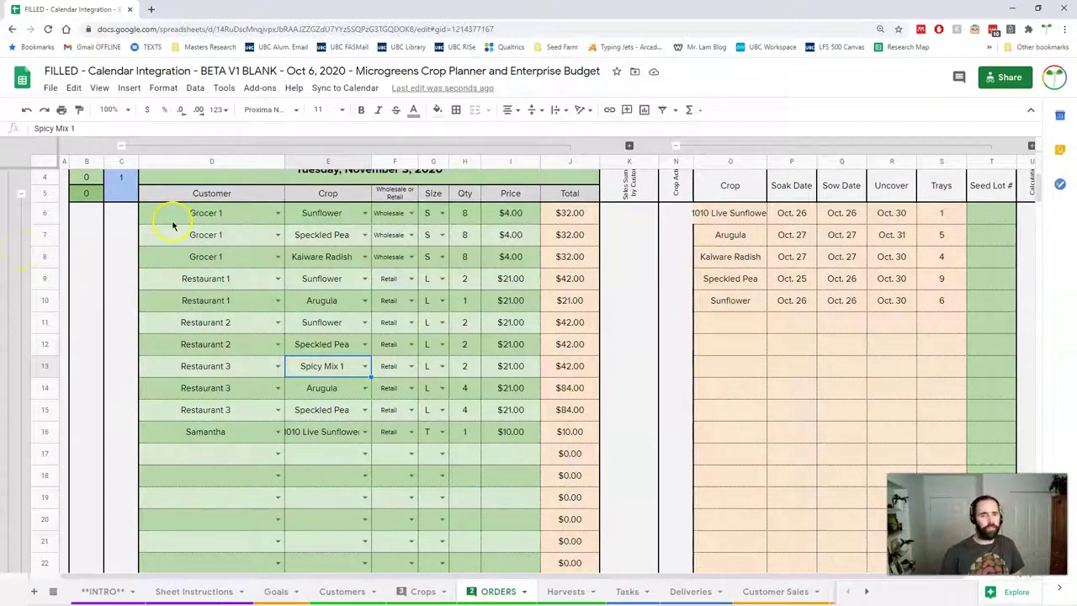
scroll(432, 312, "up", 1)
left_click(590, 147)
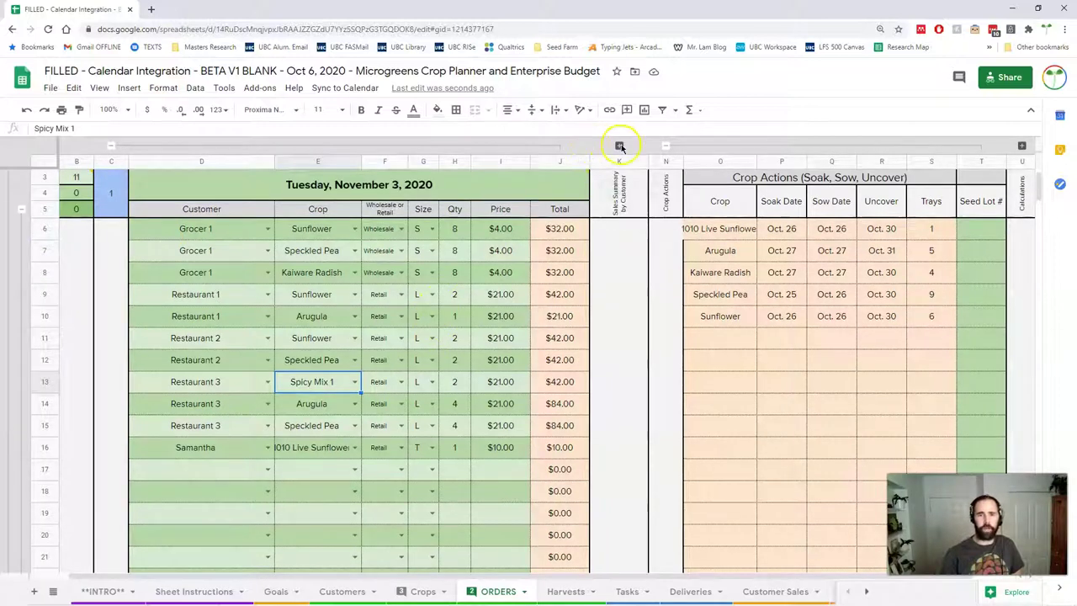
left_click(620, 144)
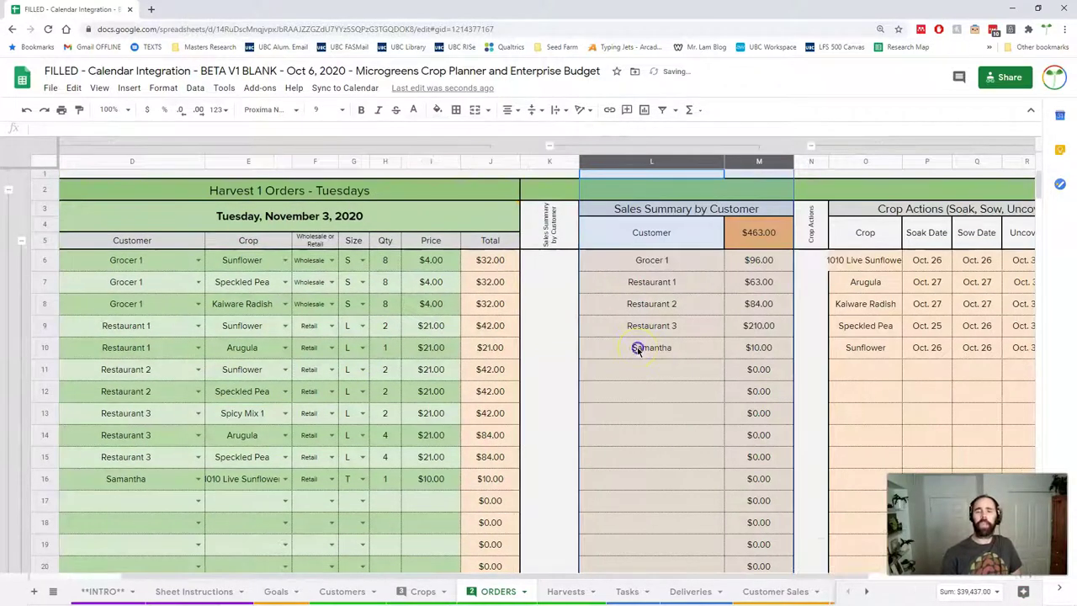
left_click(637, 352)
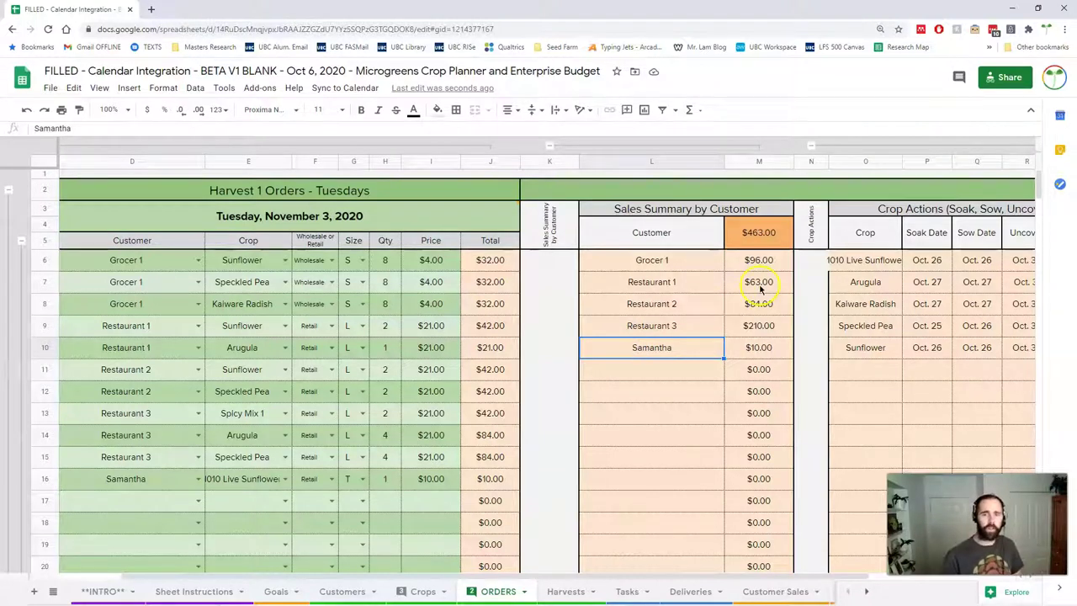
scroll(758, 252, "left", 2)
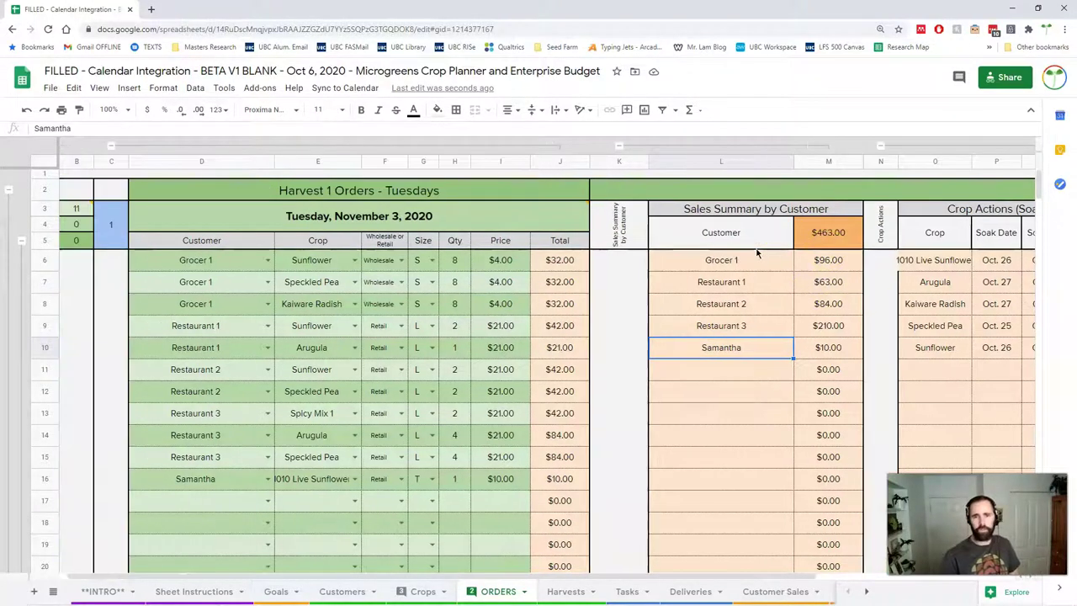
Collapse the Harvest 1 Orders - Tuesdays group and expand the Friday, January 10, 2020 orders within the Harvest 2 group
left_click(25, 286)
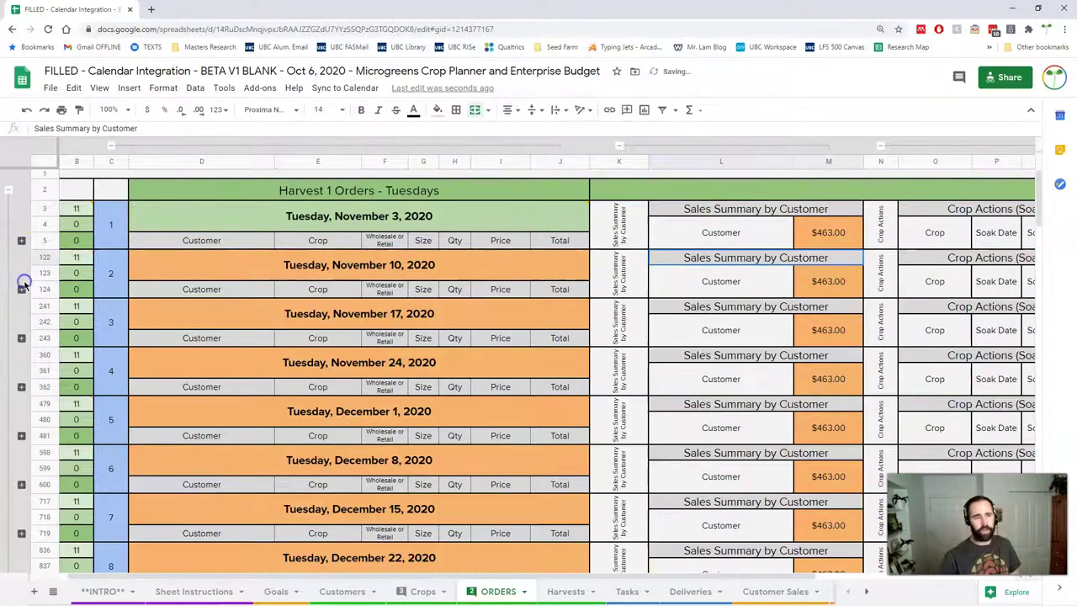
left_click(10, 276)
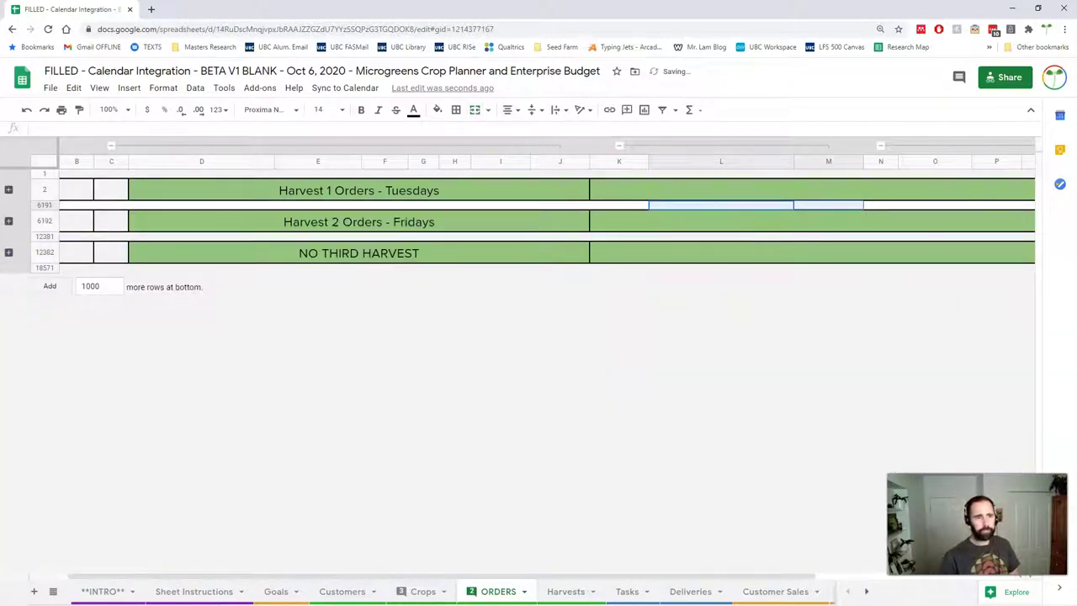
left_click(9, 221)
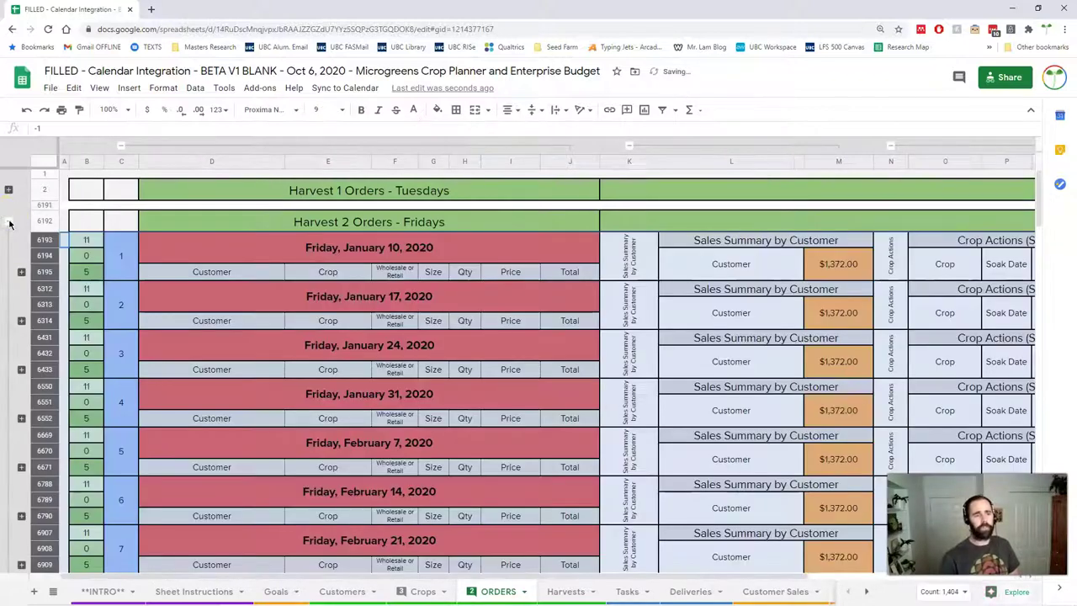
left_click(22, 272)
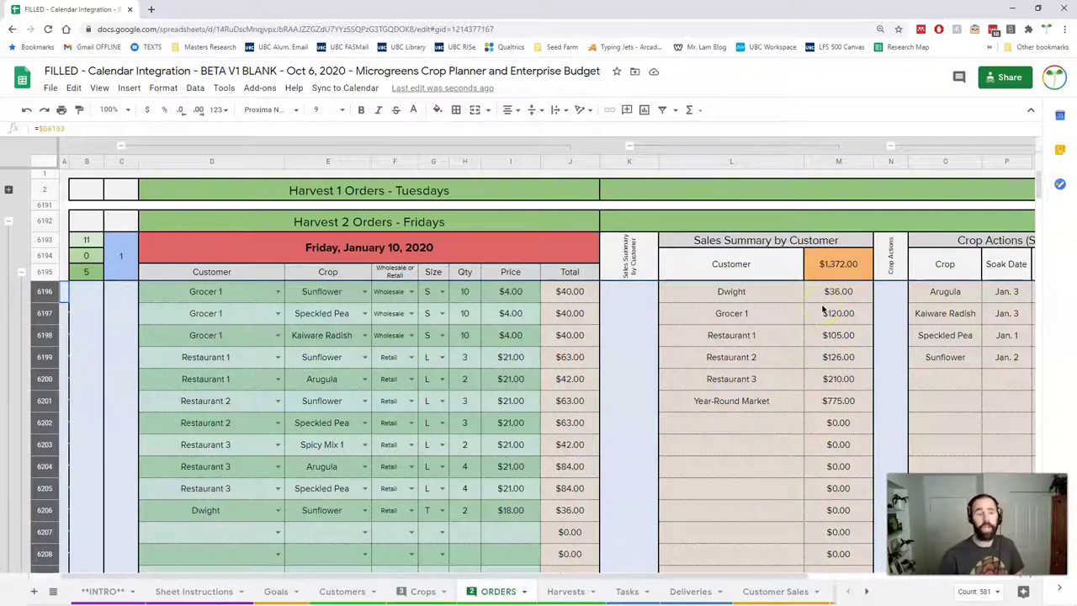
Check the Weekly Revenue Goal in the Goals sheet and return to the ORDERS sheet
left_click(274, 592)
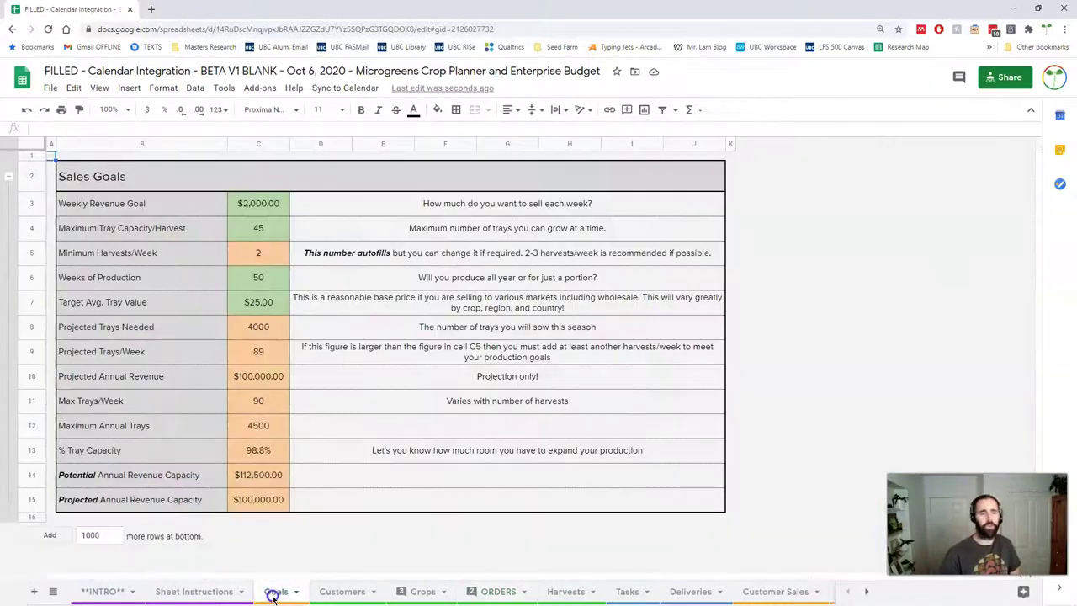
left_click(263, 208)
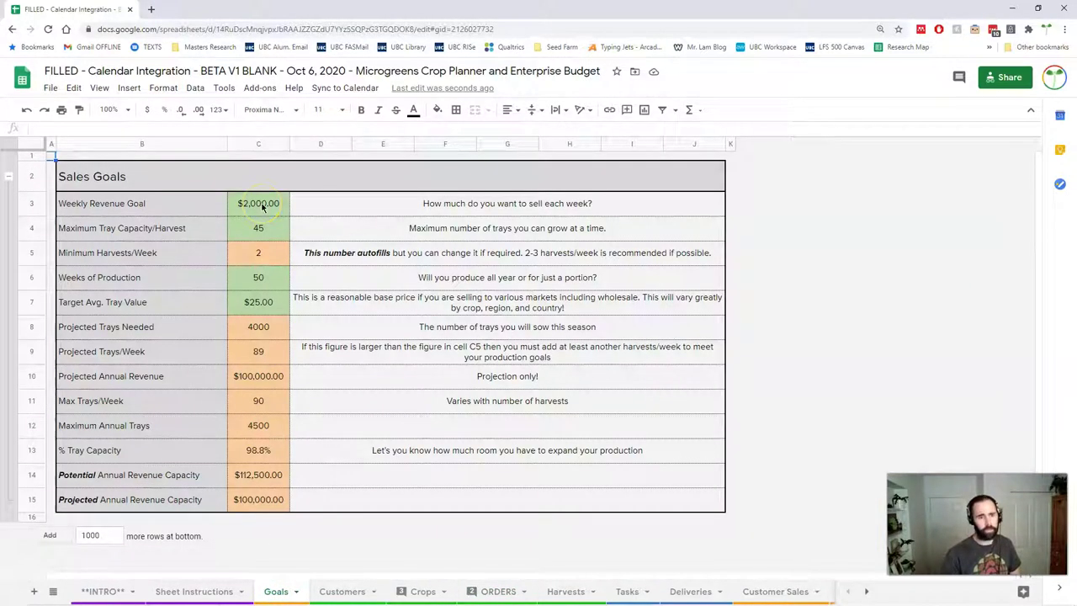
left_click(488, 595)
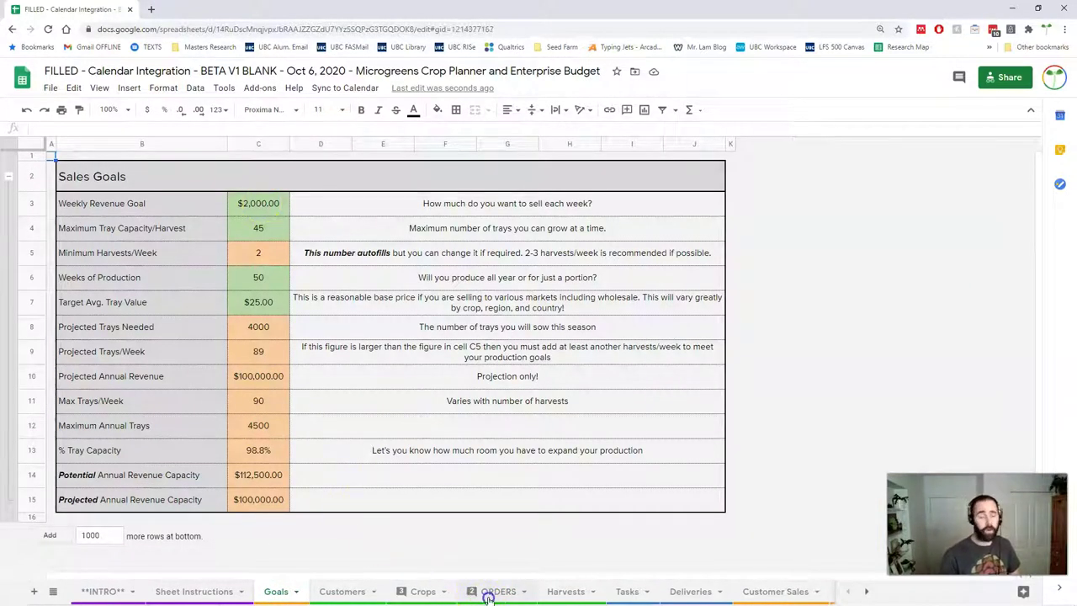
Examine the sales totals of the Friday harvest dates through July 2020, and collapse the Harvest 2 Orders - Fridays group
left_click(22, 345)
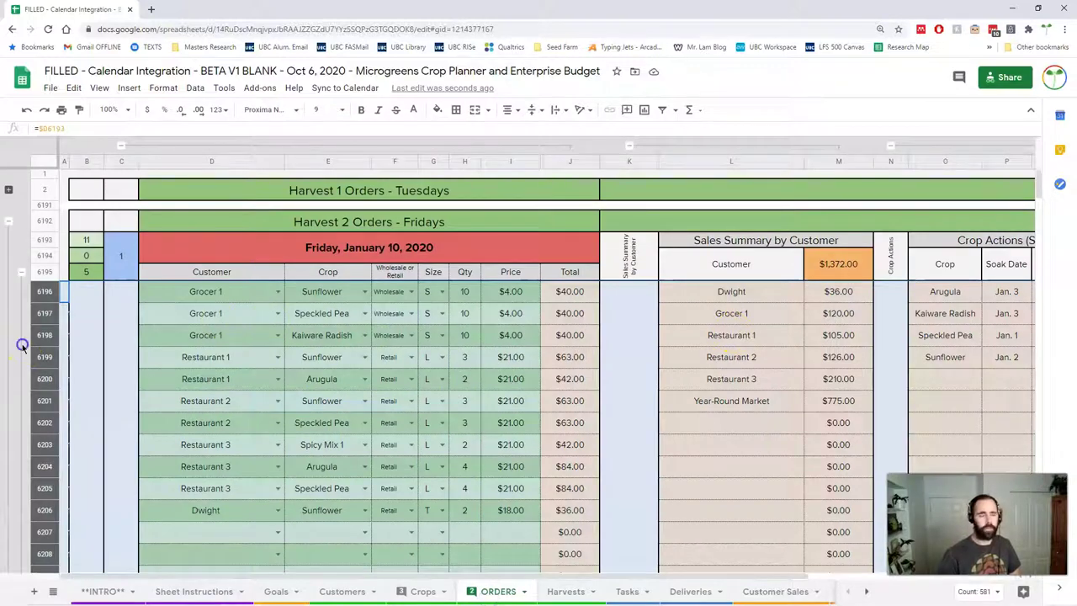
left_click(502, 348)
scroll(504, 349, "down", 5)
scroll(504, 347, "down", 10)
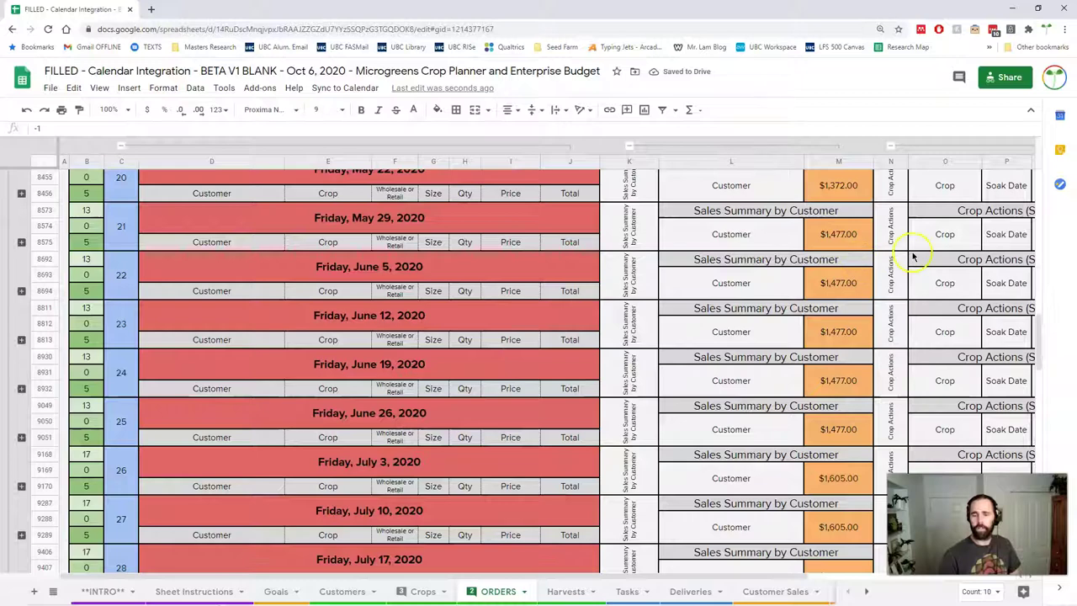
scroll(817, 444, "down", 3)
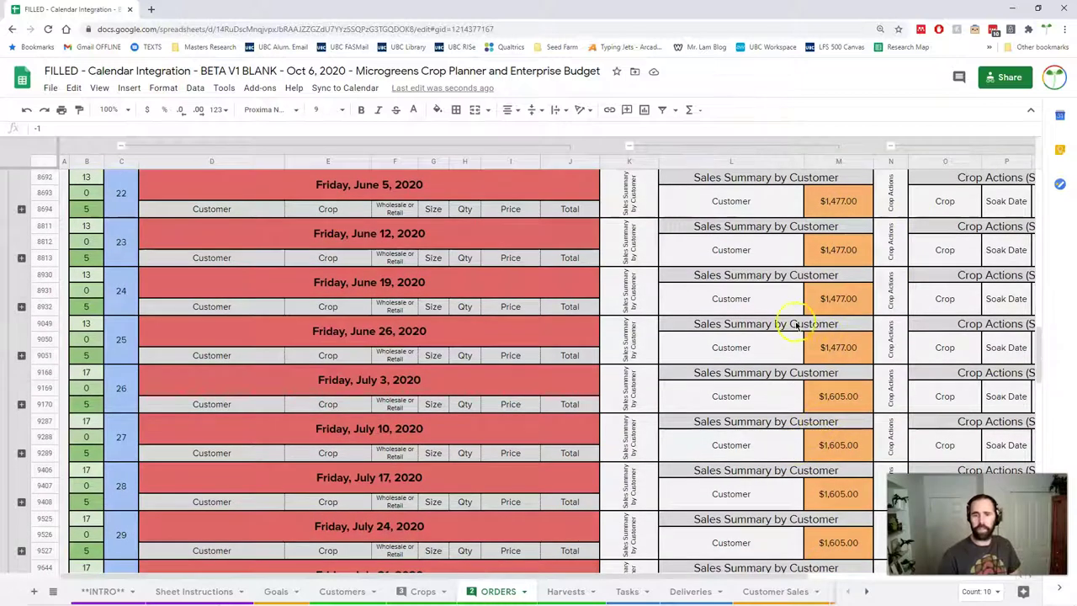
scroll(785, 406, "down", 1)
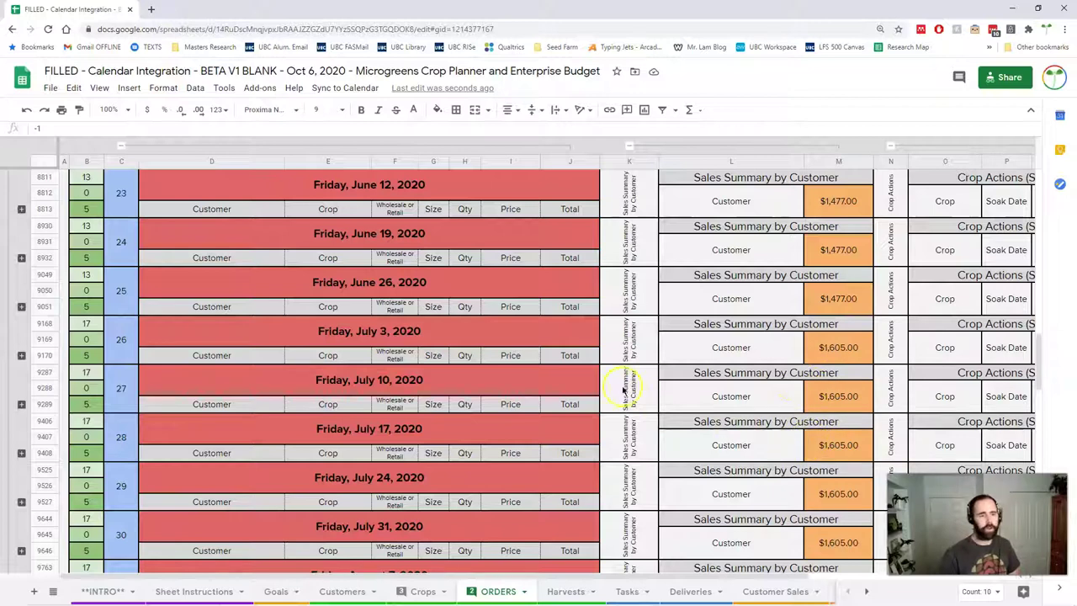
scroll(793, 379, "down", 1)
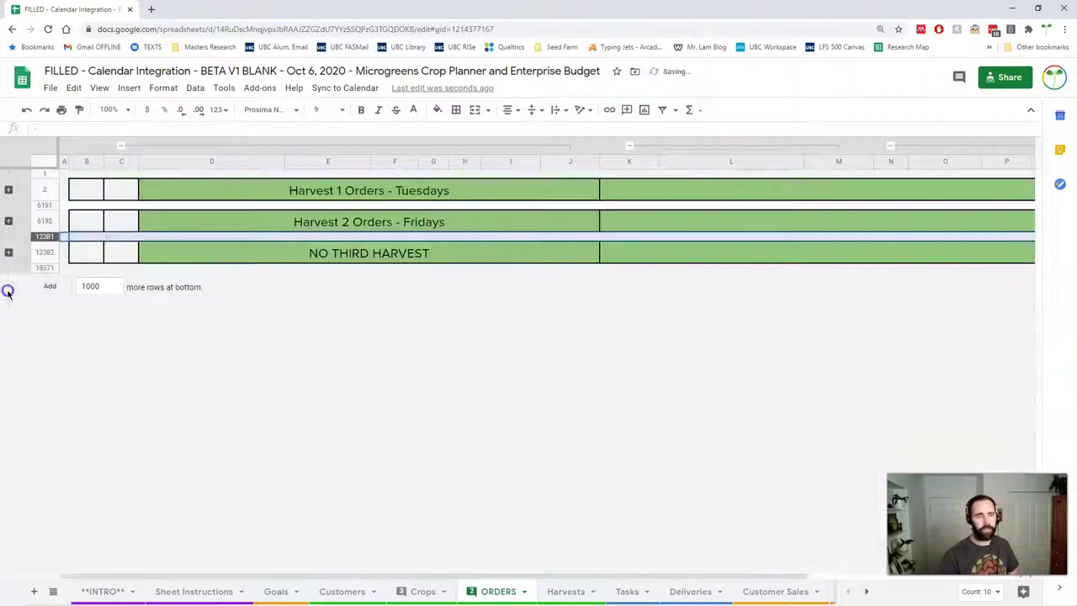
left_click(8, 293)
Expand the Harvest 1 Orders - Tuesdays group, examine the sales totals of its dates through May 2021, and collapse the group
left_click(8, 190)
left_click(288, 338)
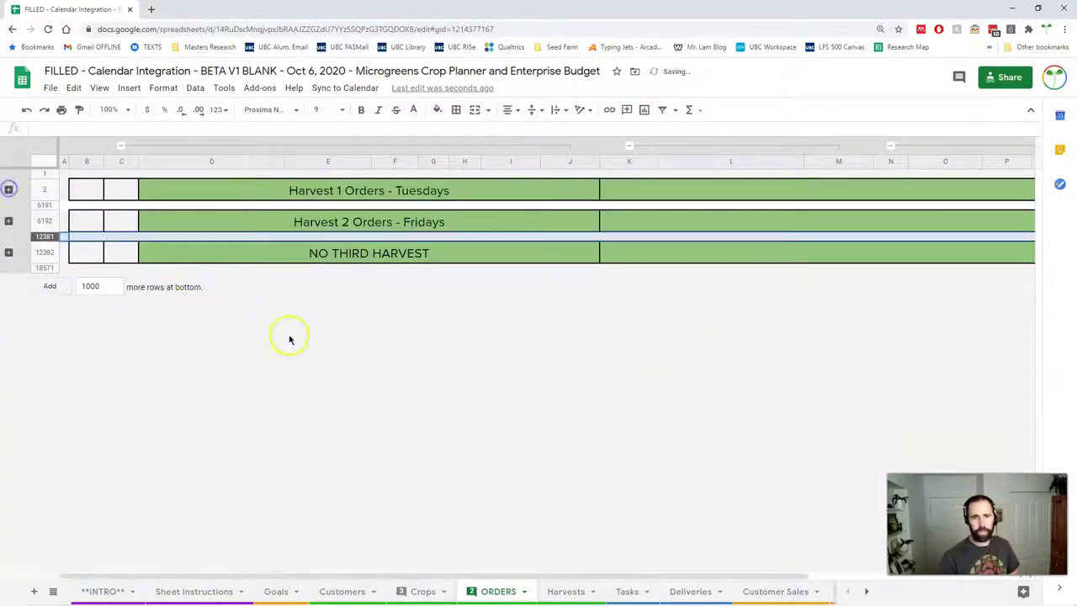
scroll(288, 338, "down", 18)
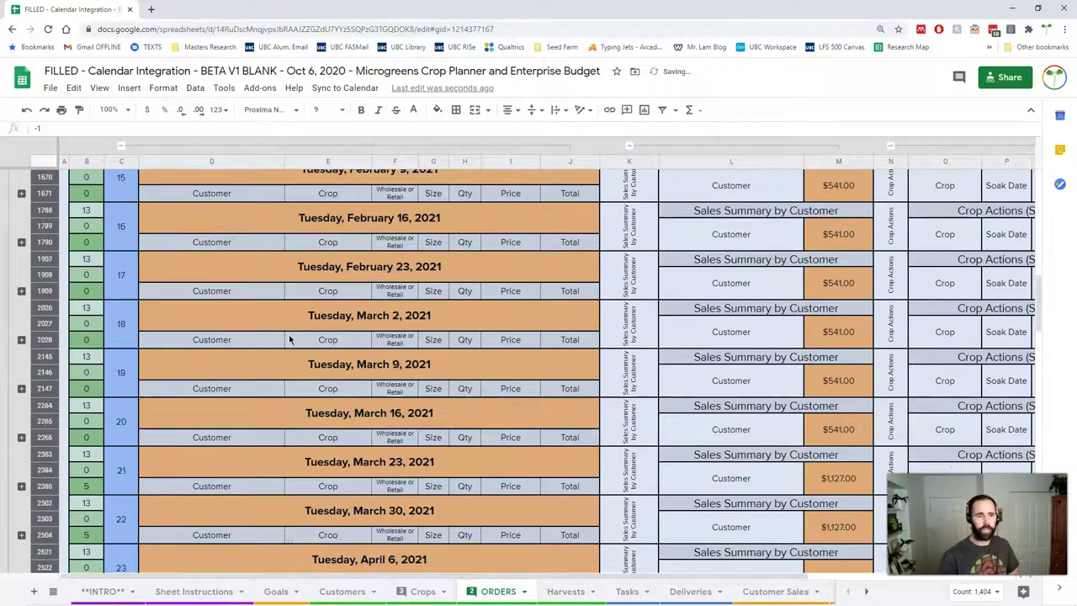
scroll(289, 337, "down", 4)
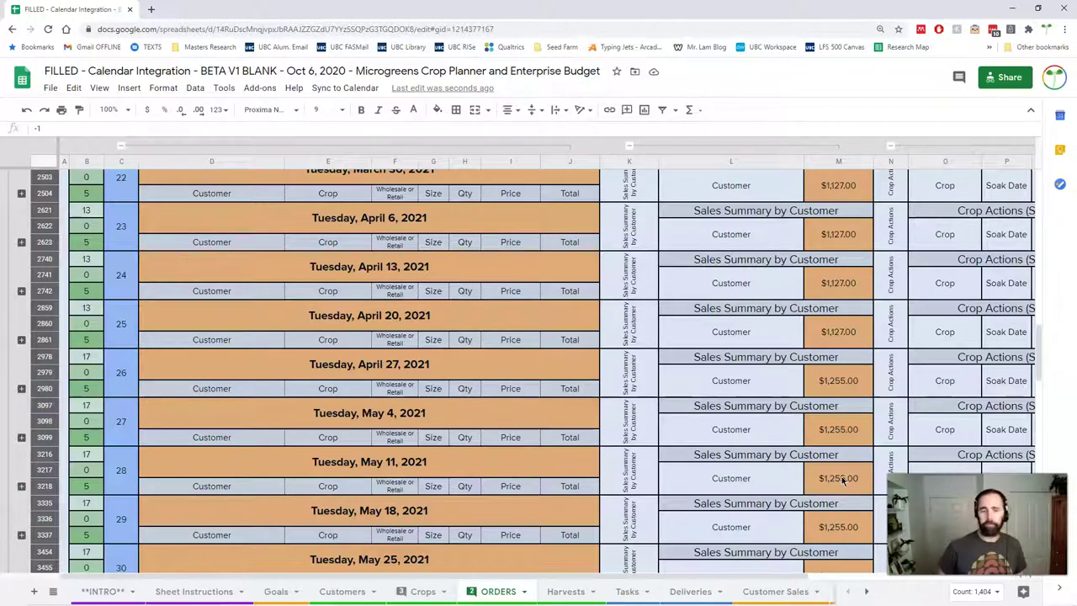
scroll(316, 364, "up", 10)
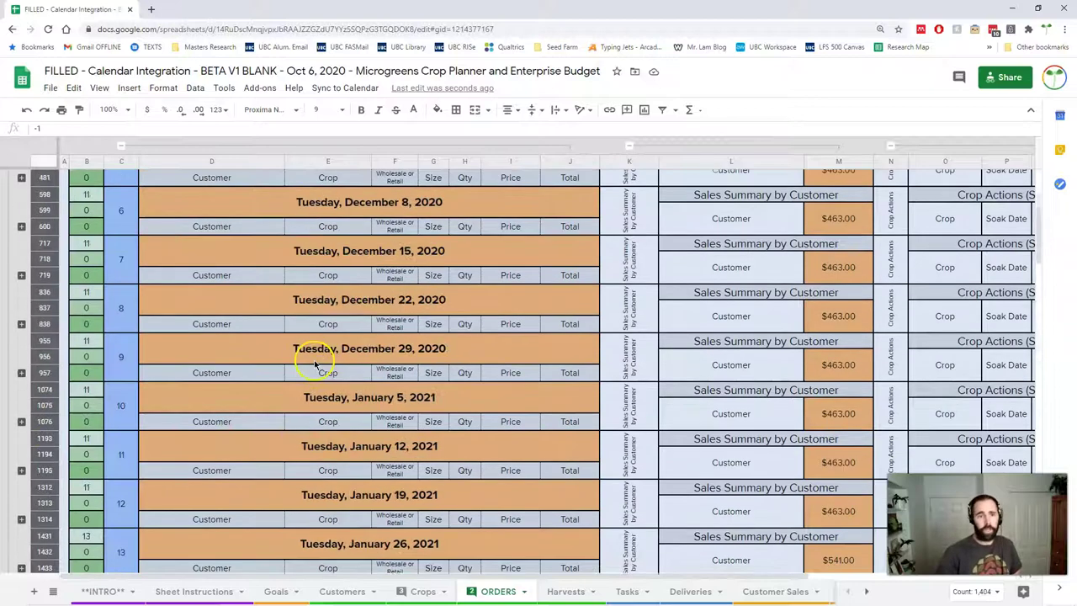
scroll(315, 363, "up", 3)
left_click(7, 287)
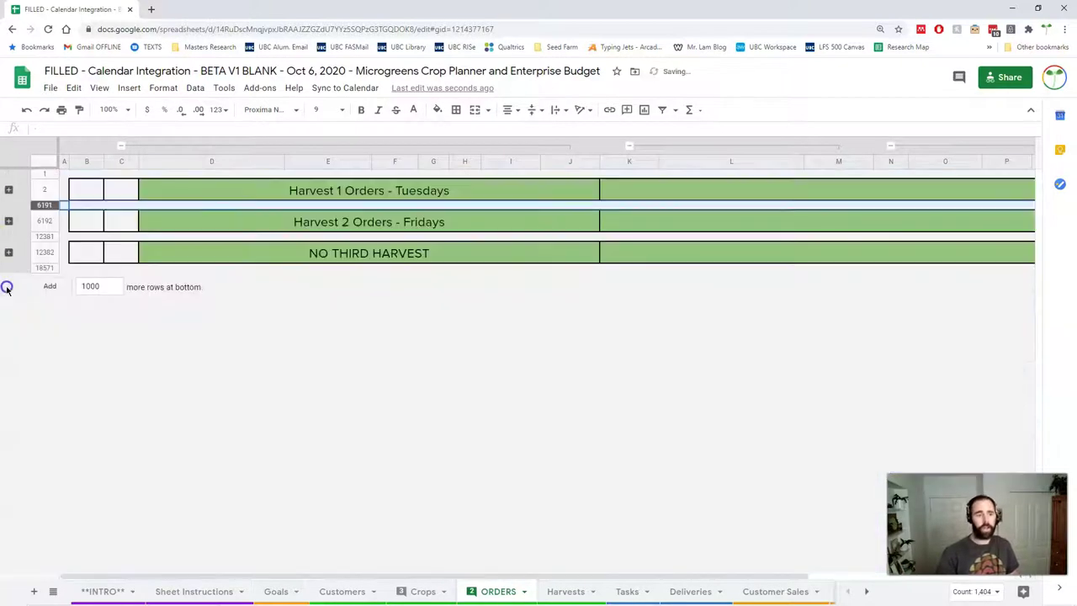
Review the "Orders" Sheet section of the Sheet Instructions, collapse it, and return to the ORDERS sheet
left_click(194, 590)
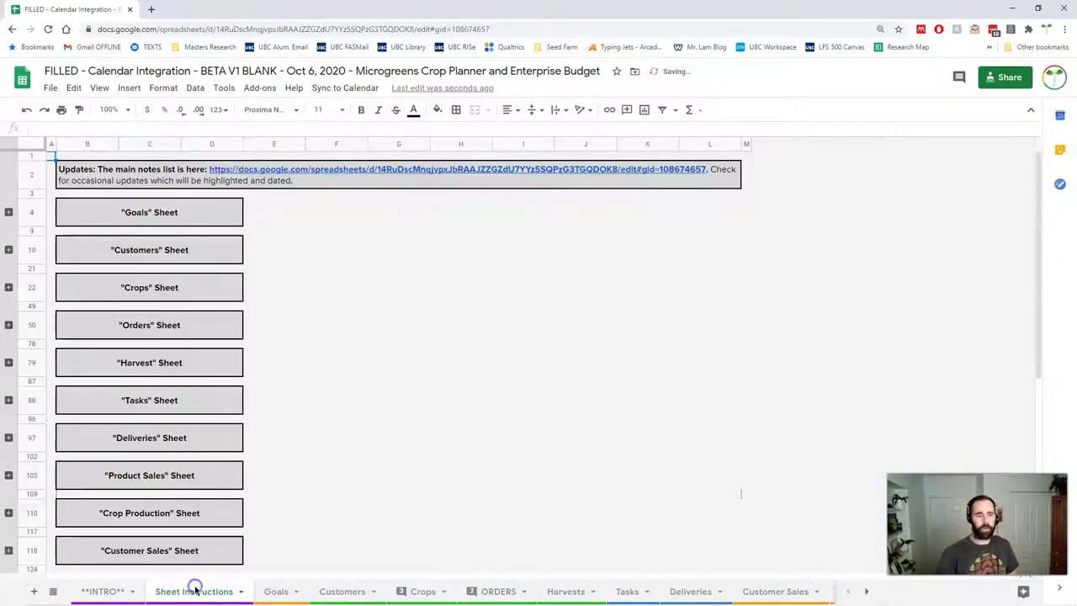
left_click(8, 325)
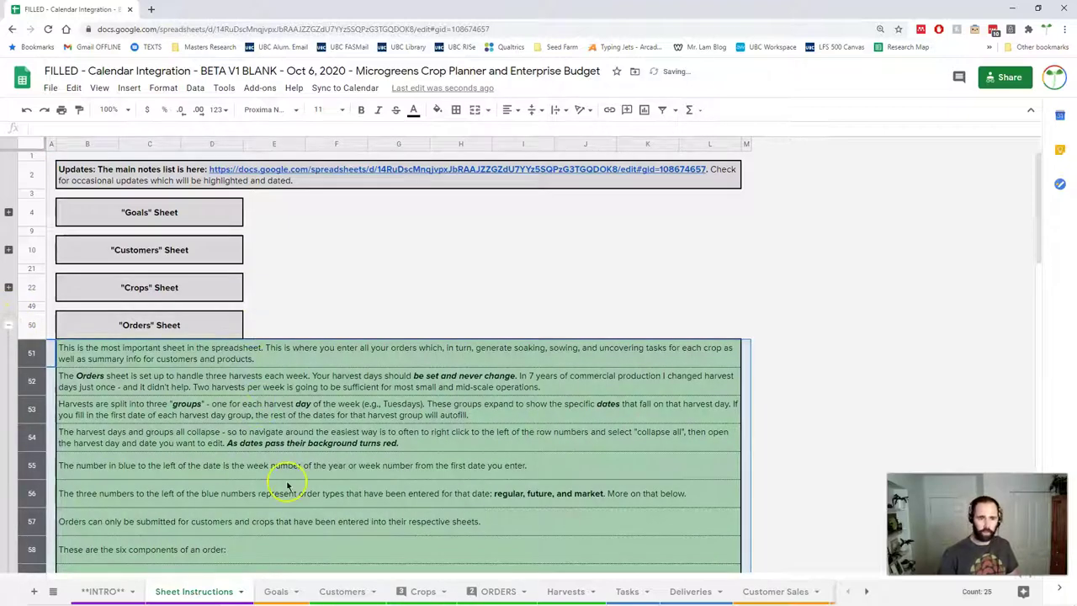
scroll(292, 484, "down", 8)
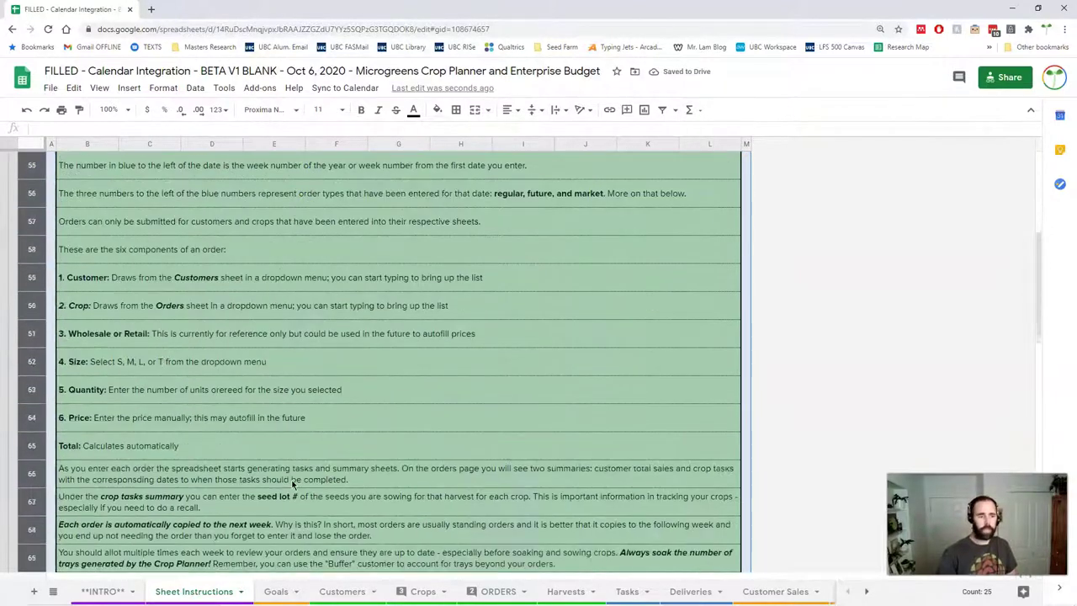
scroll(292, 484, "up", 5)
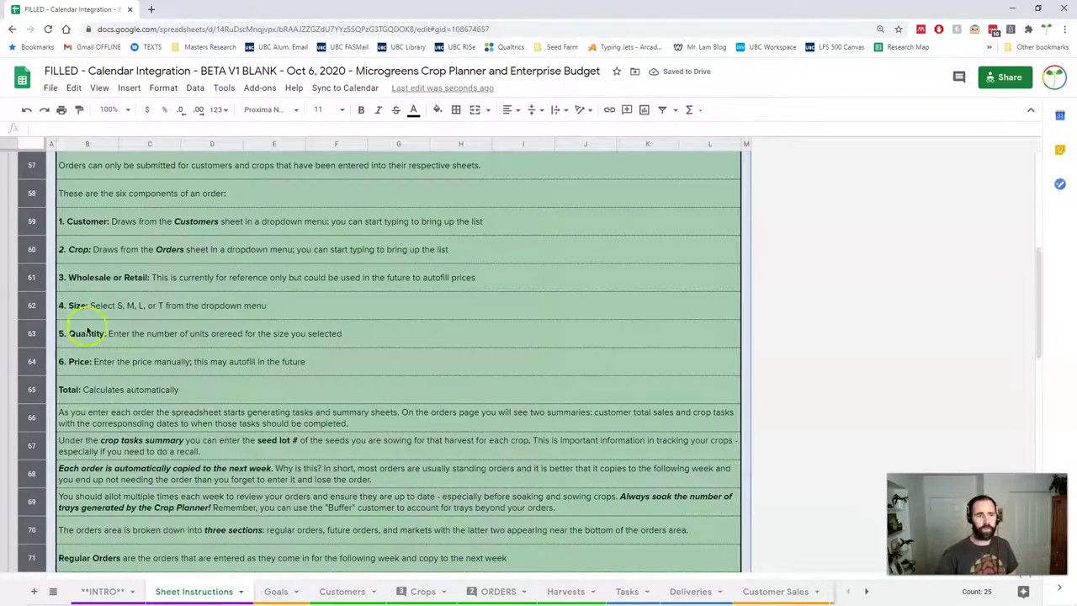
scroll(10, 280, "down", 10)
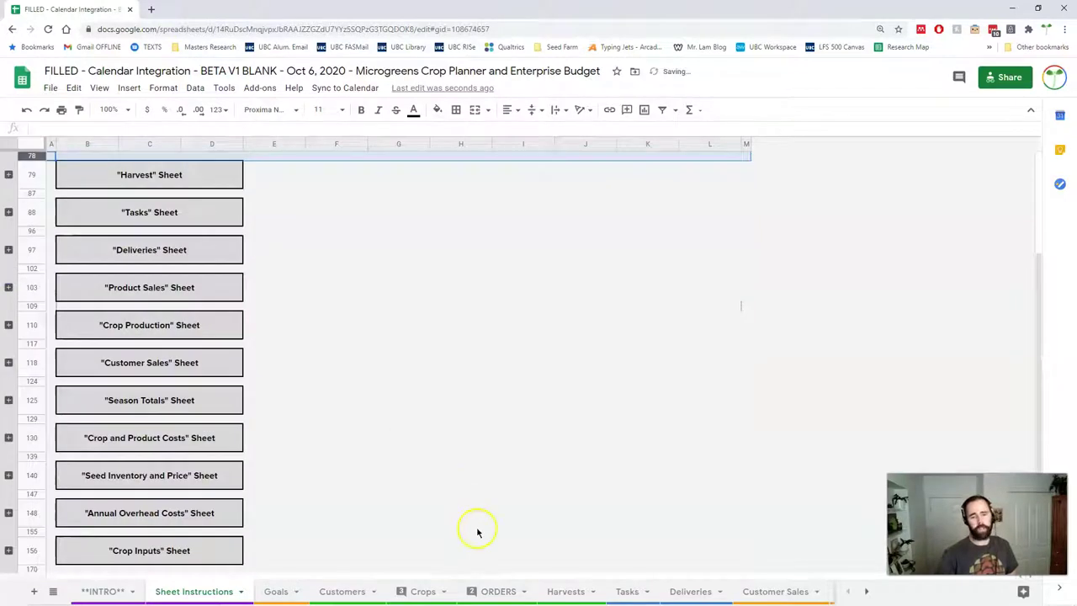
left_click(492, 592)
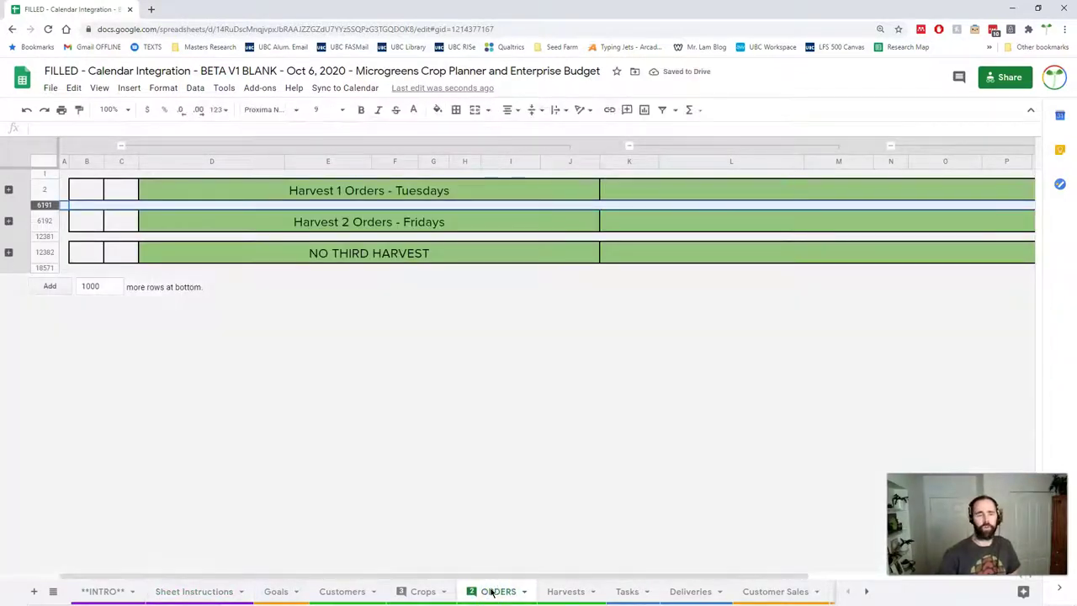